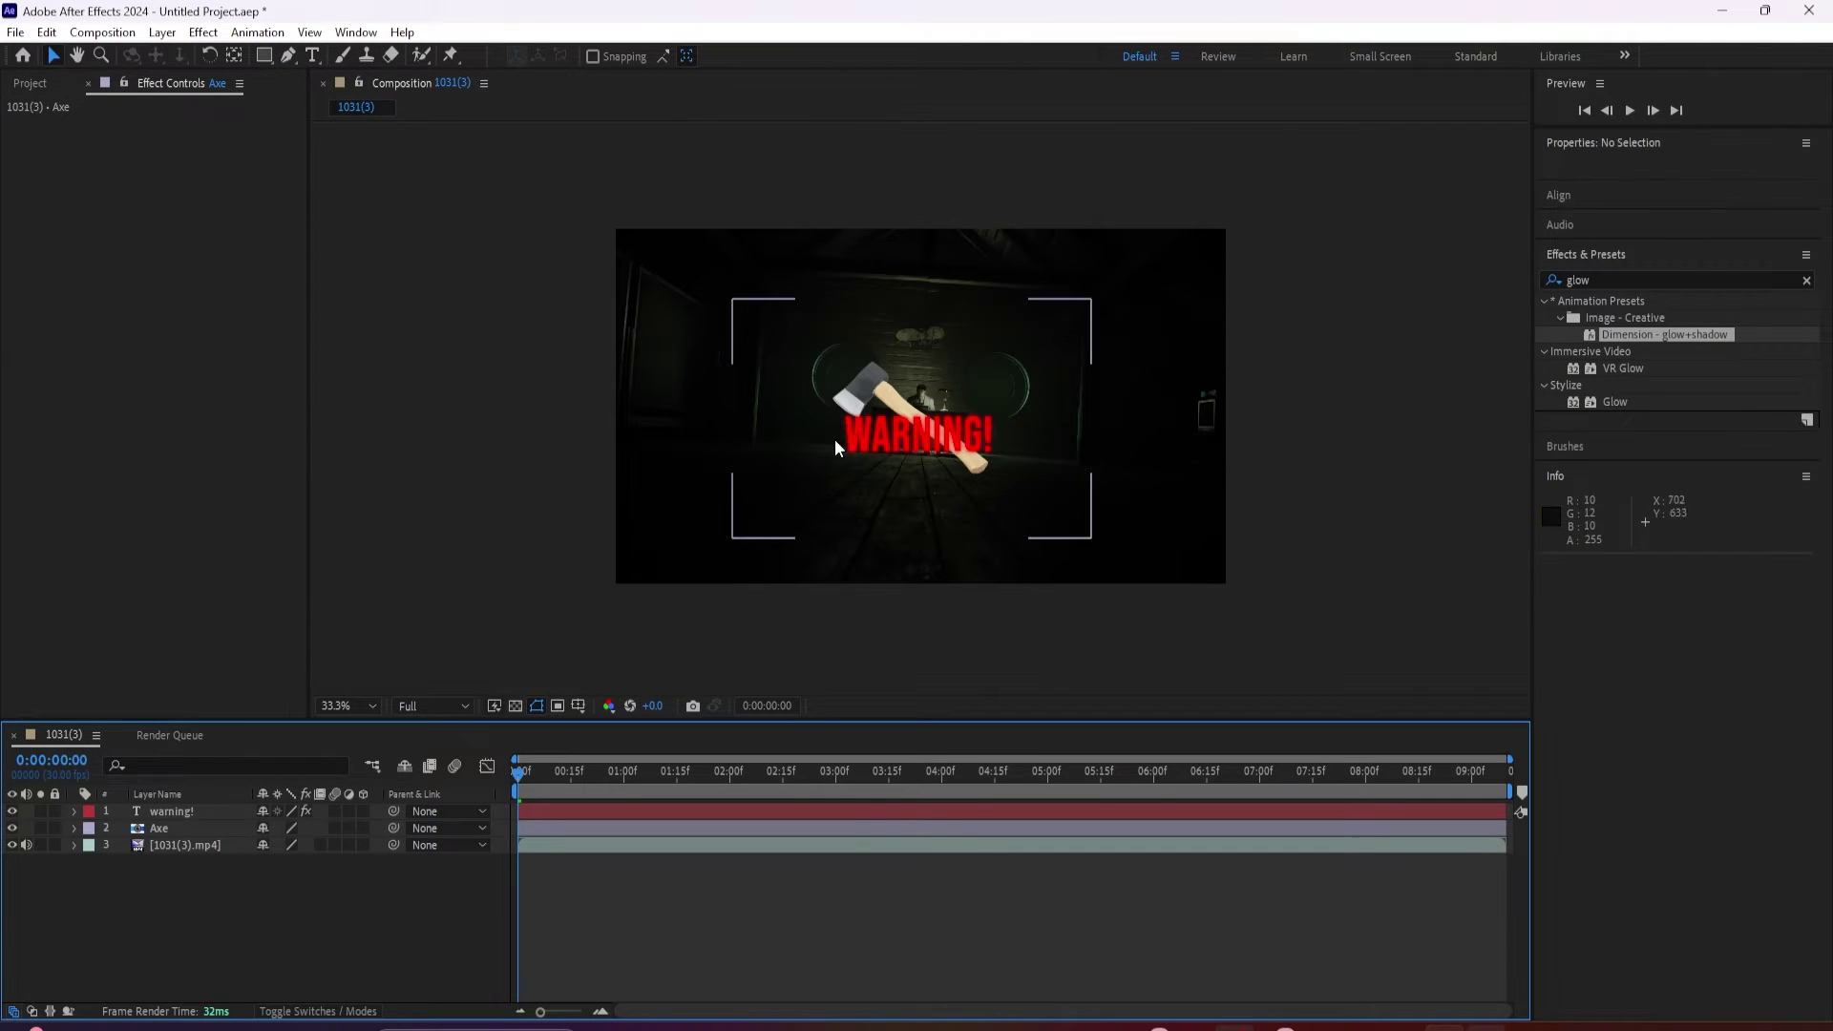
- Clear the 'glow' search in Effects & Presets and select the Axe layer
left_click(876, 401)
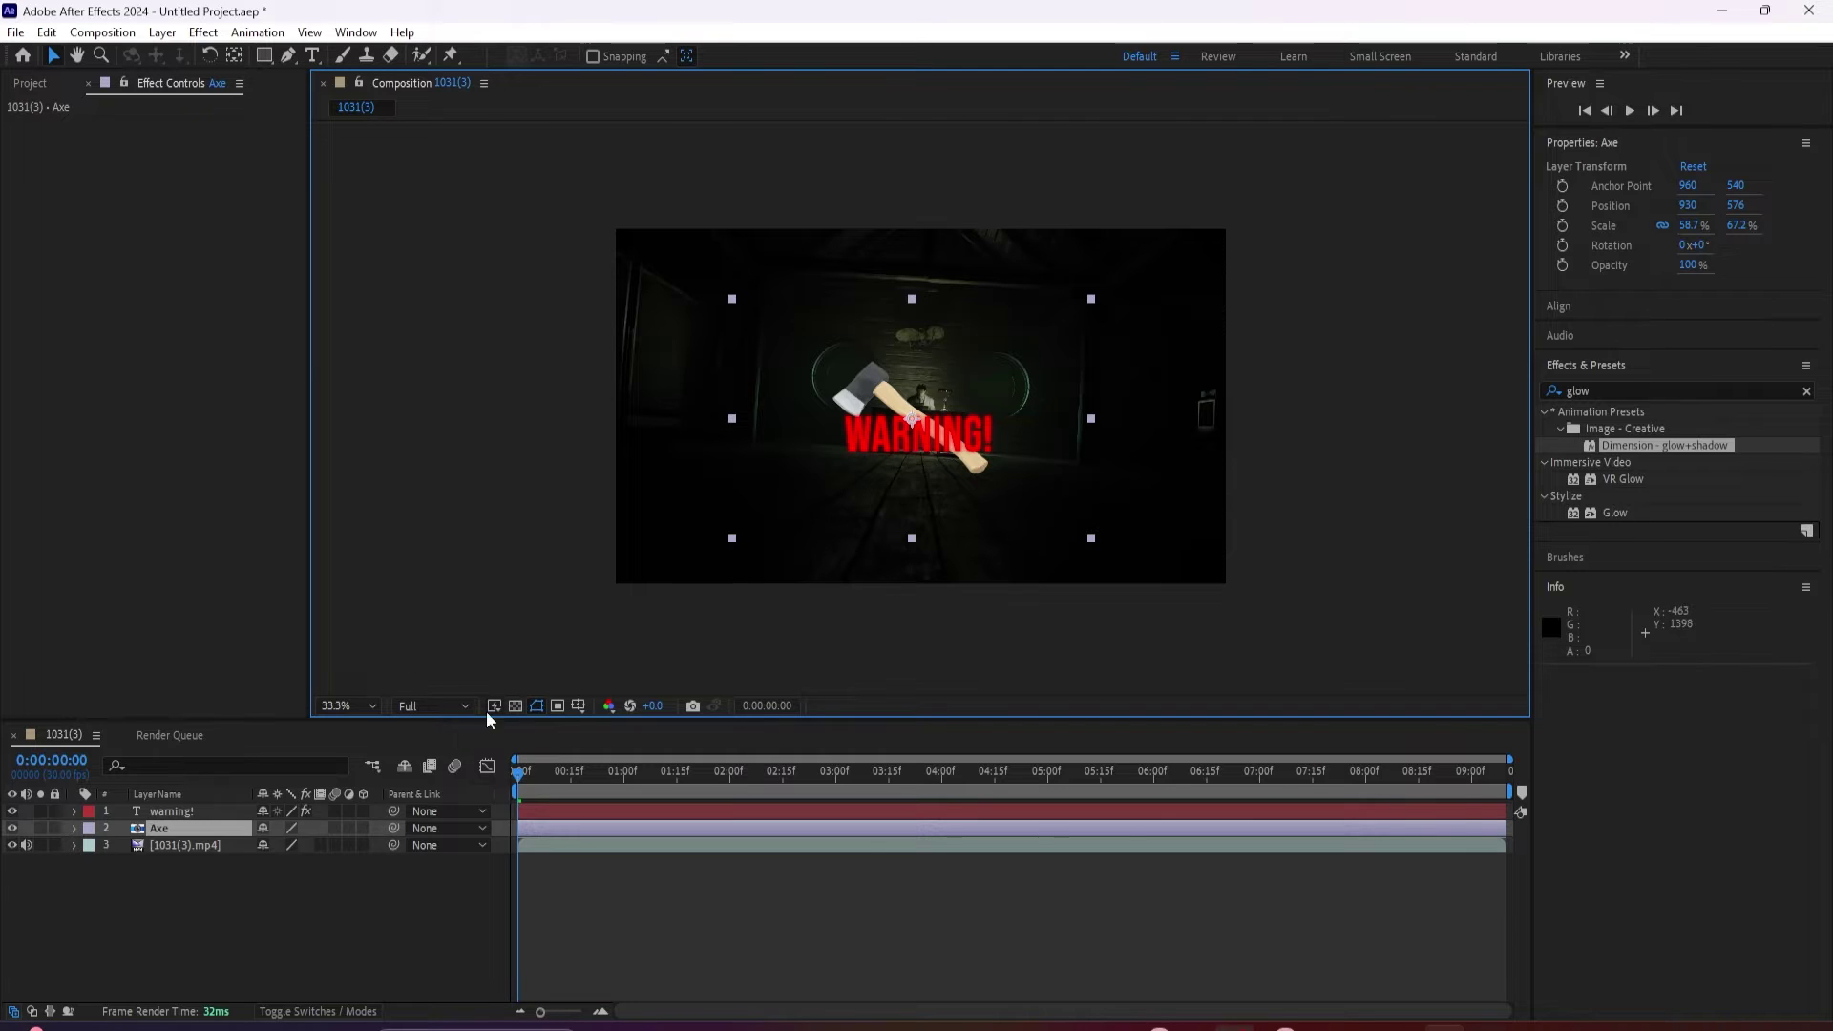
left_click(1806, 393)
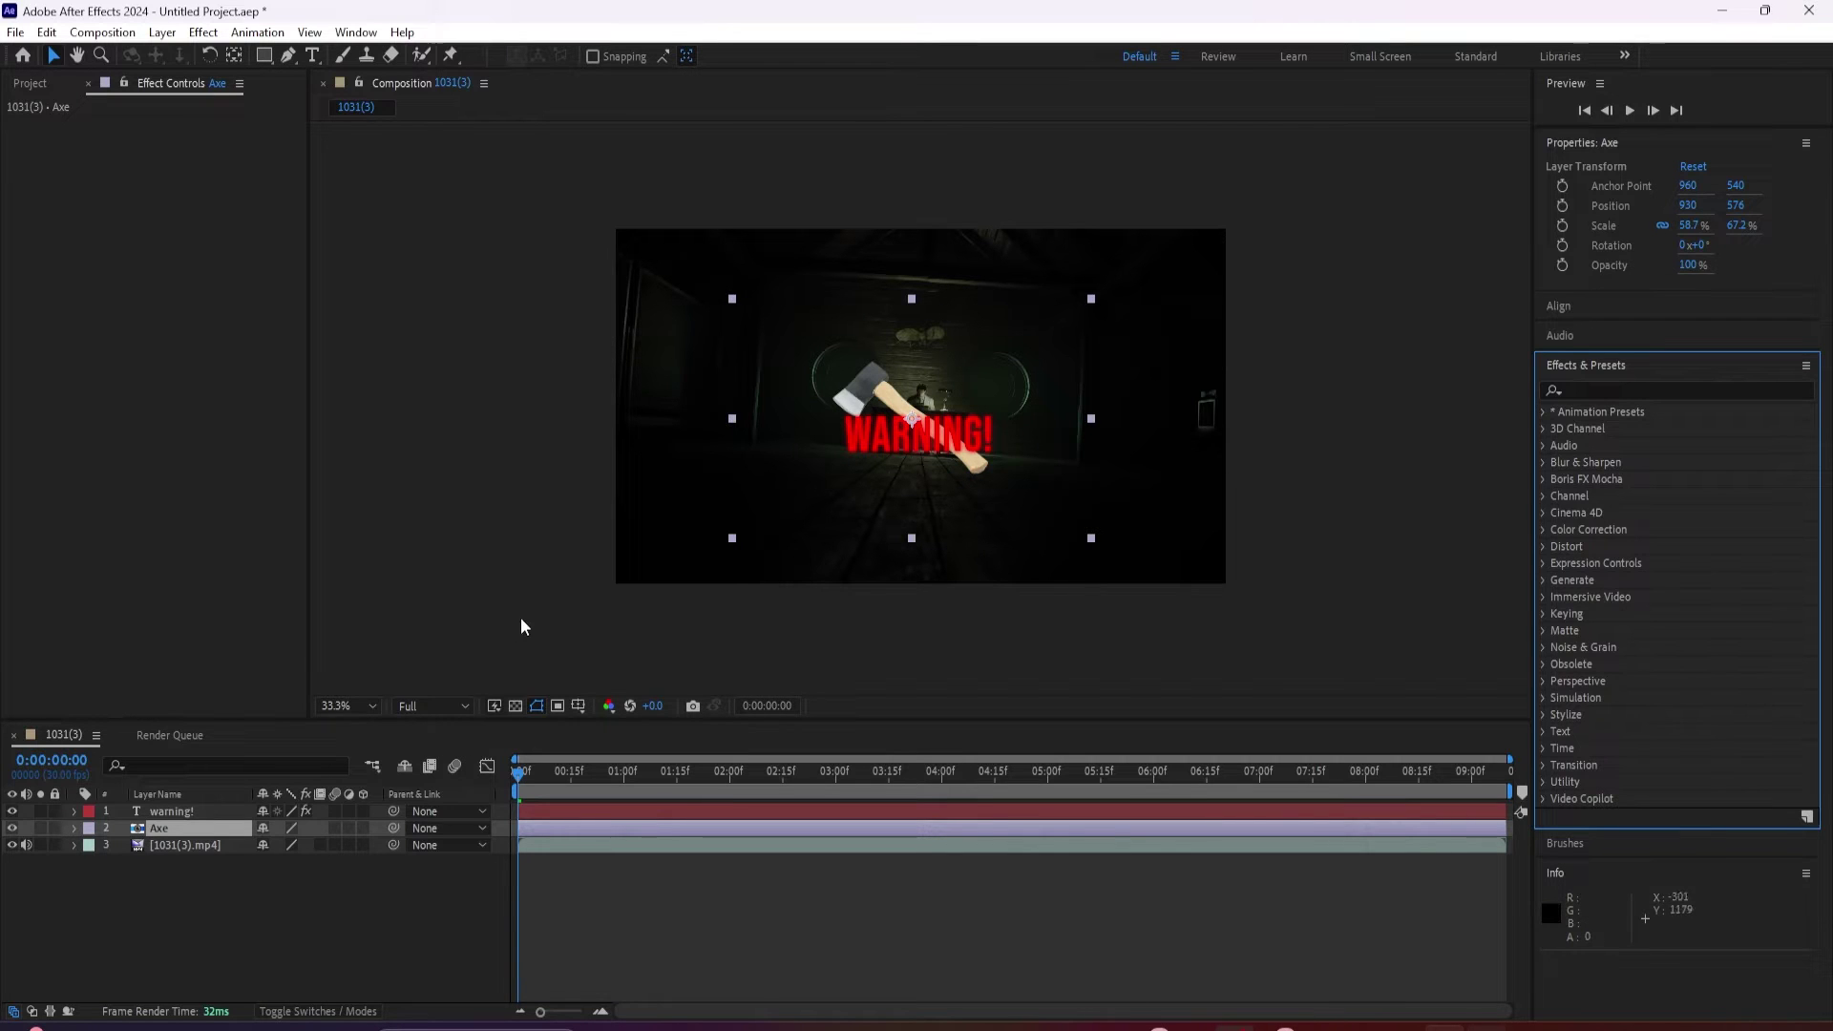
key("ctrl+Up")
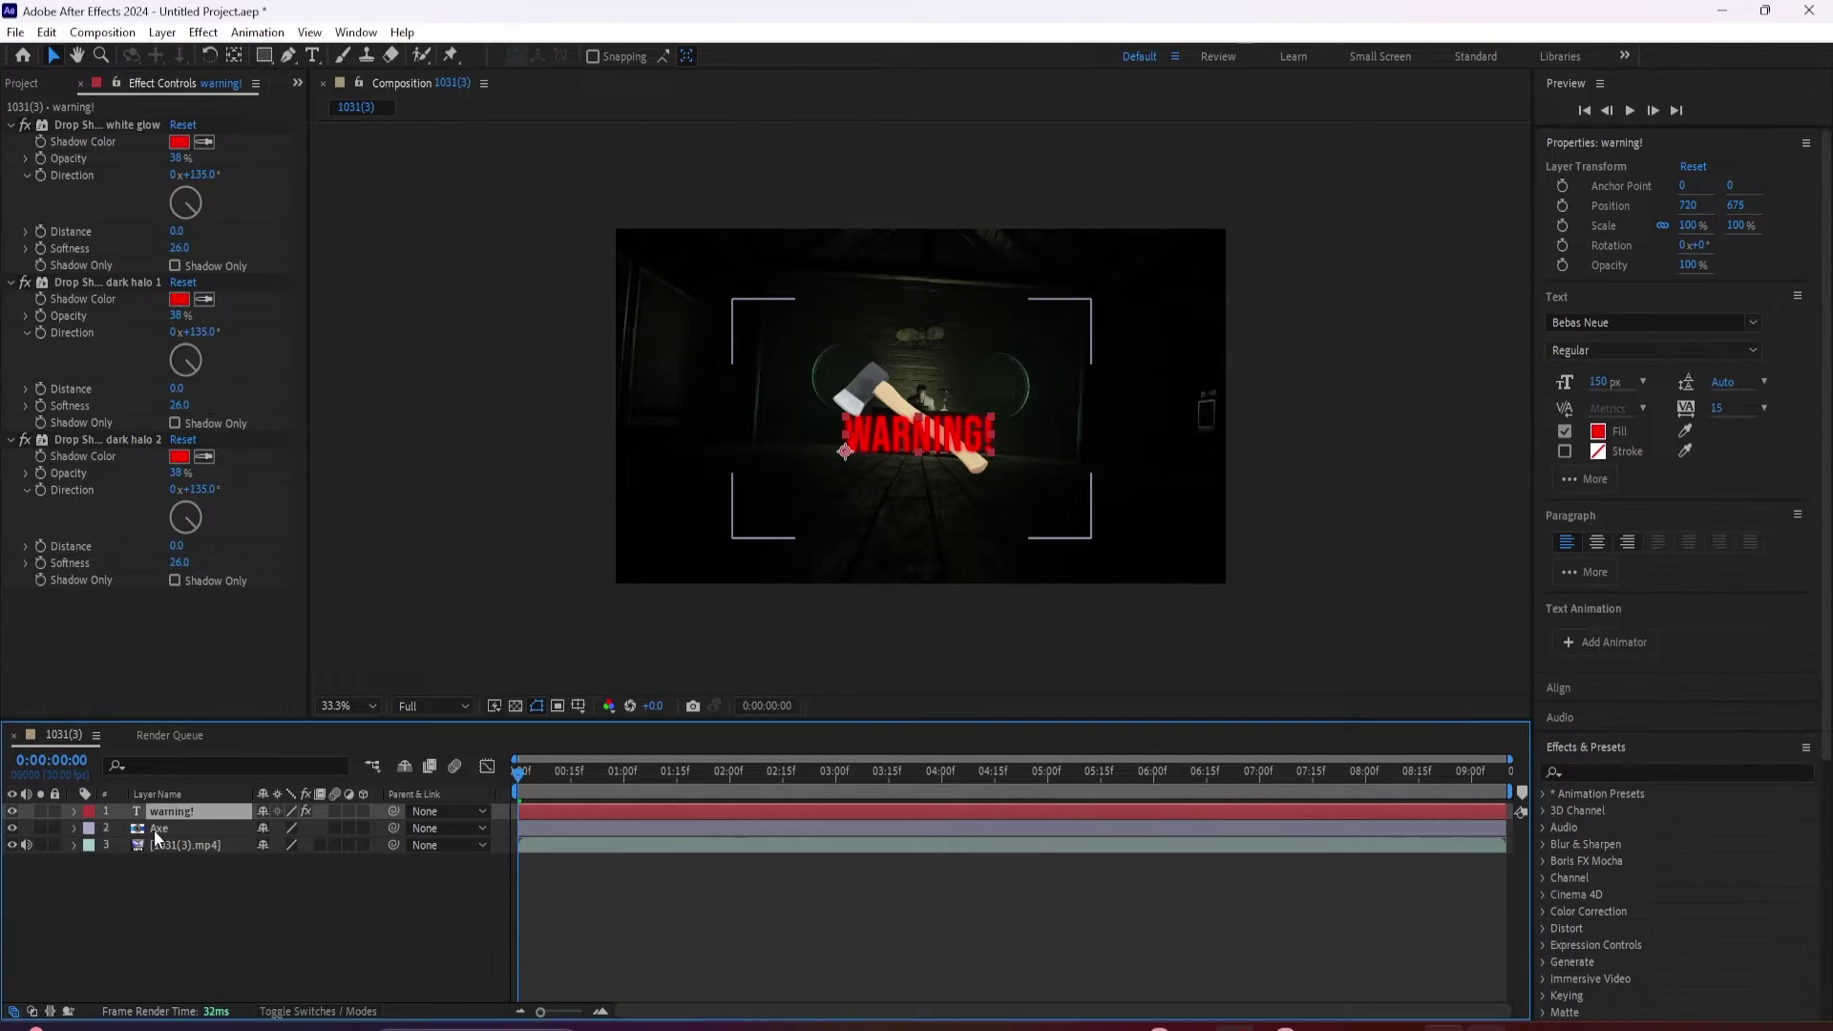
key("ctrl+shift+a")
left_click(158, 844)
left_click(158, 828)
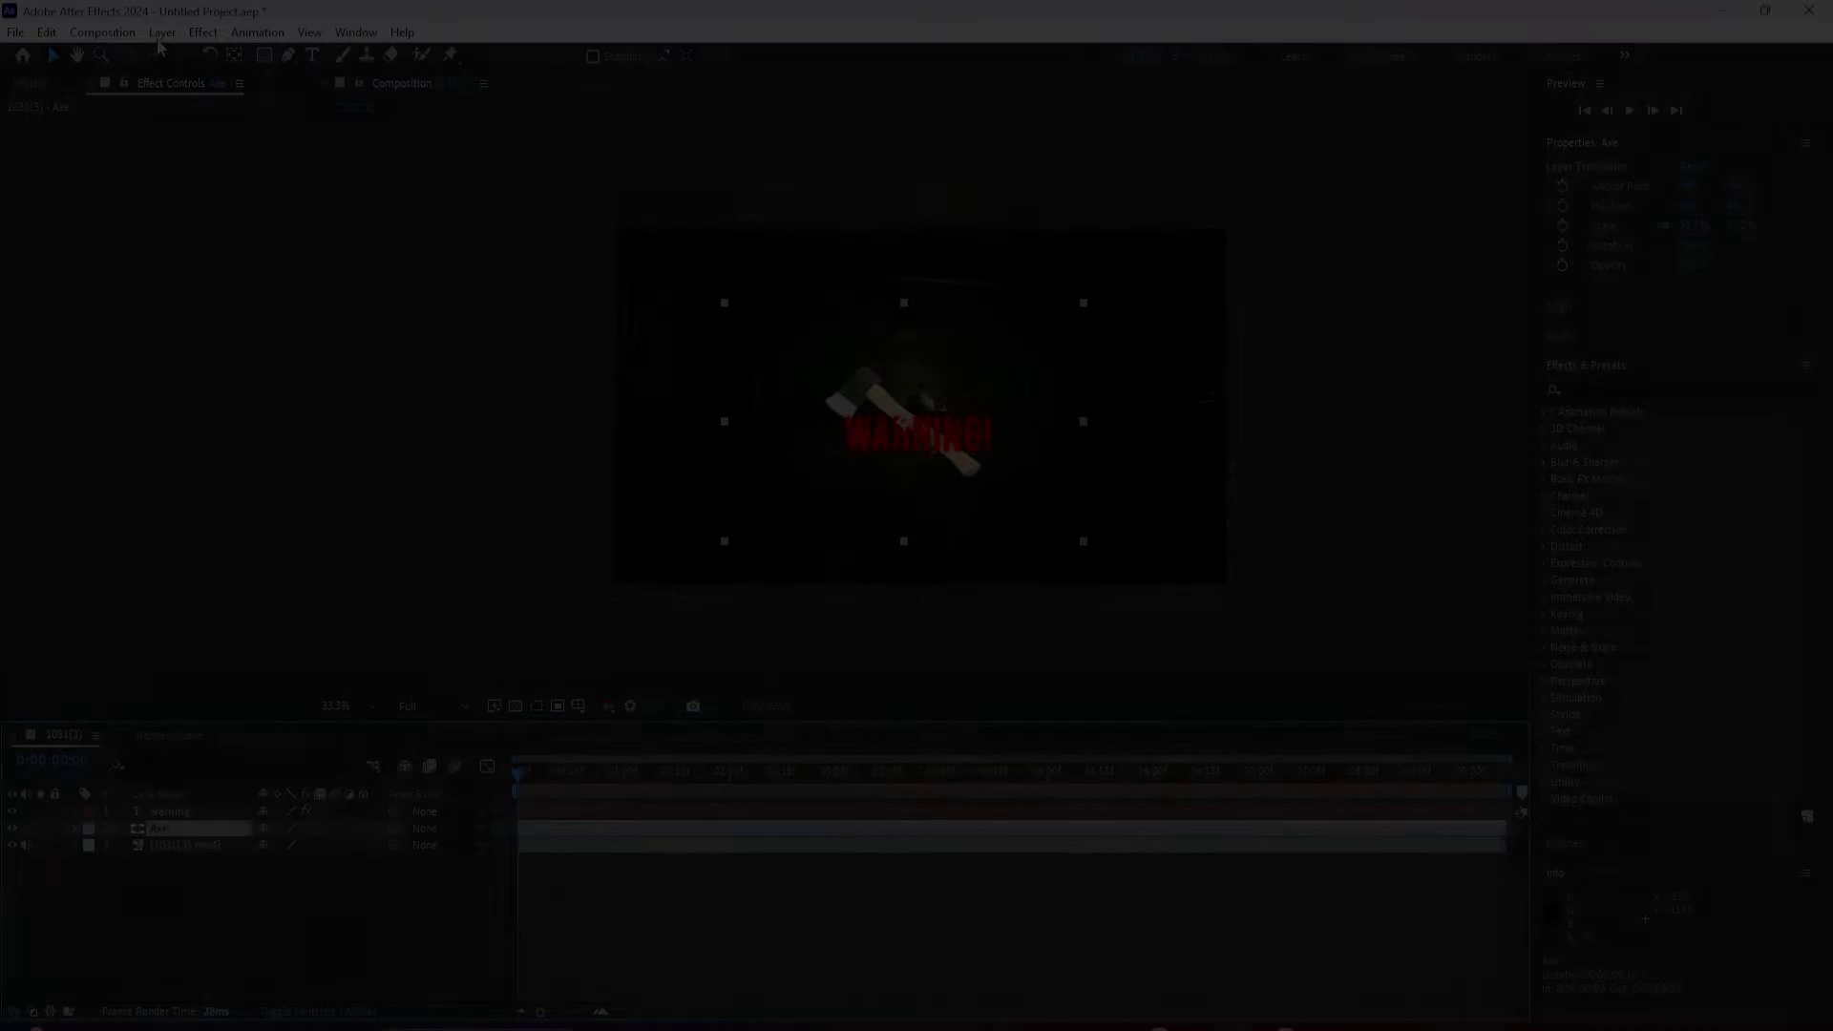
left_click(162, 32)
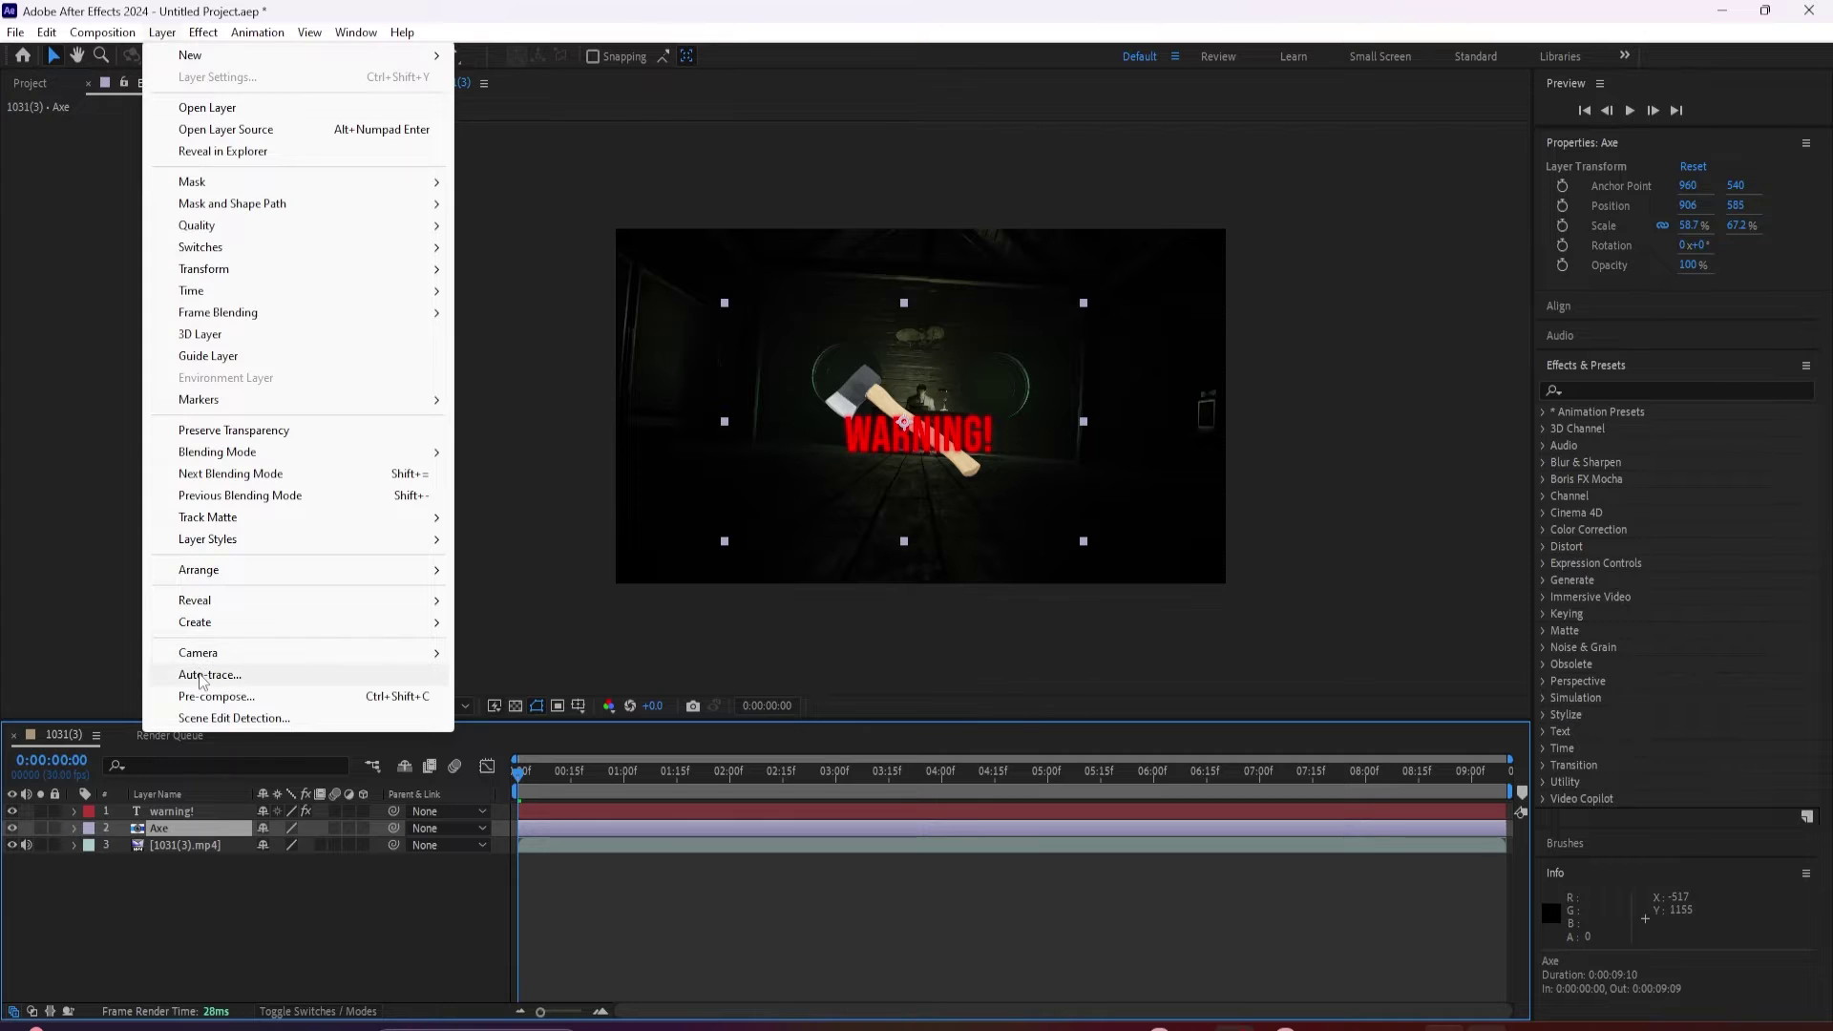
- Auto-trace the Axe layer's alpha channel across the Work Area
left_click(200, 675)
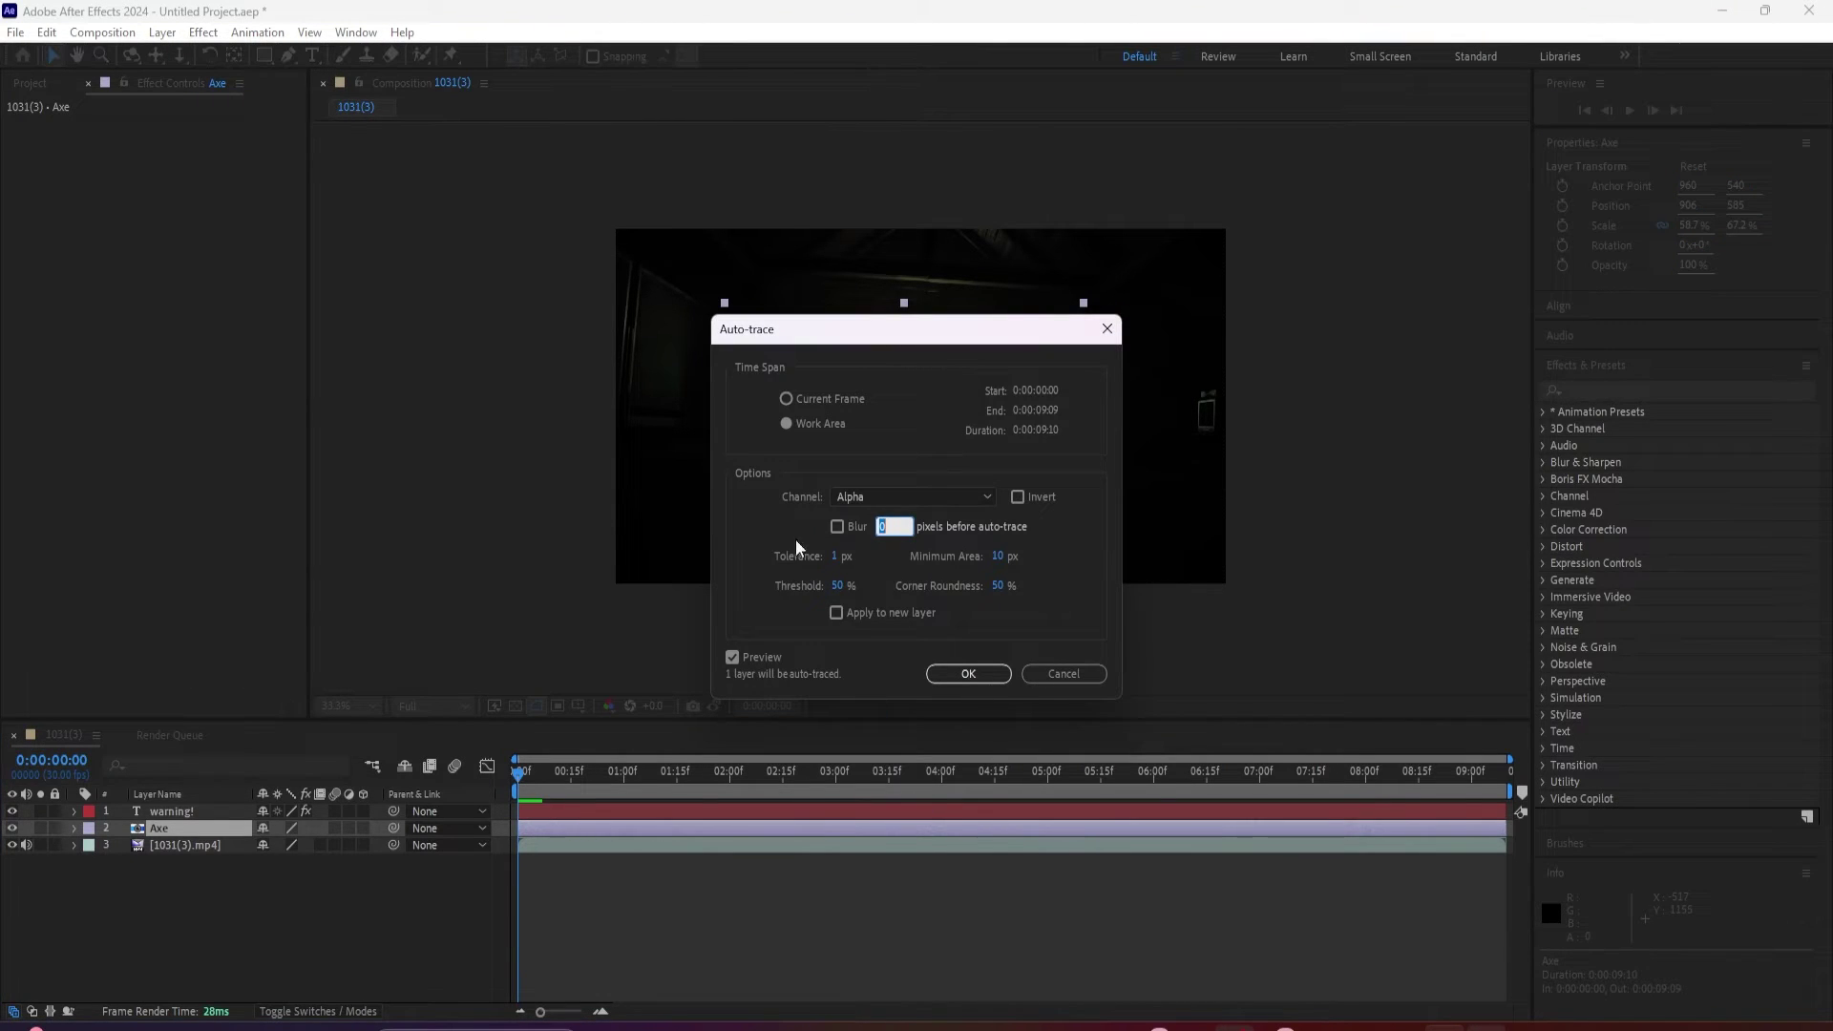
left_click(787, 426)
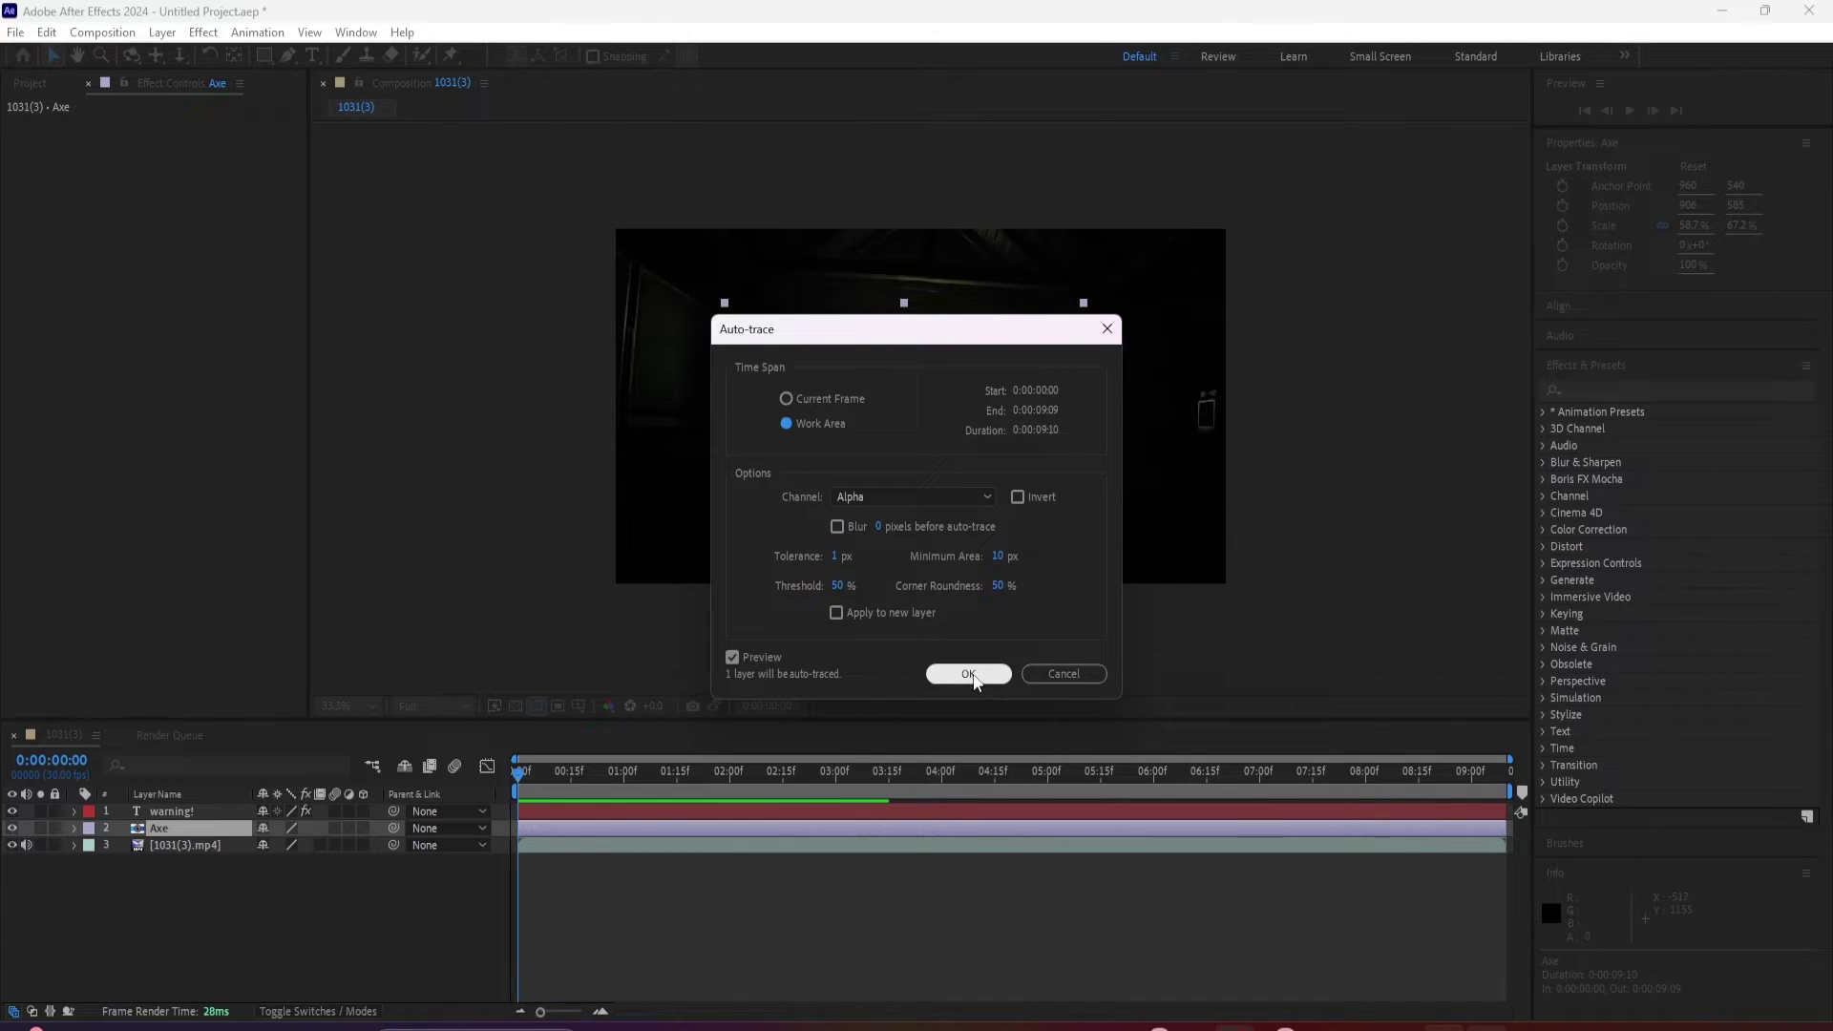
left_click(982, 681)
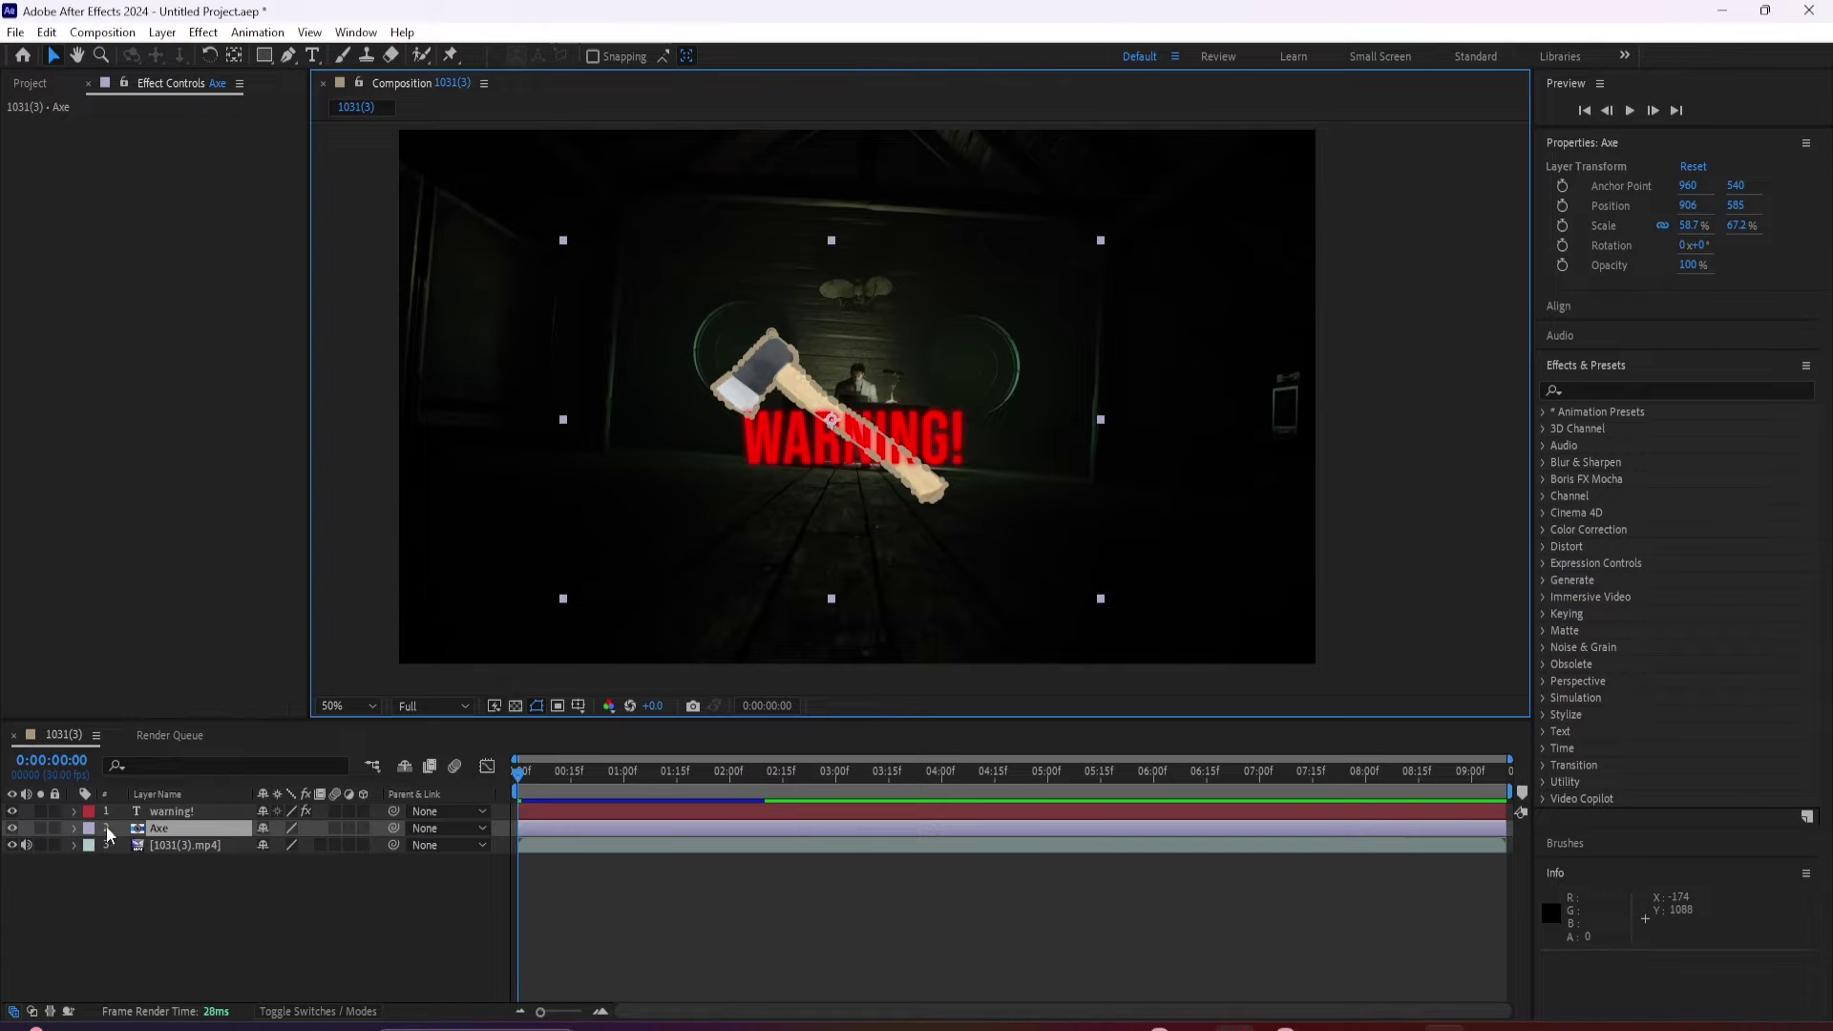
- Expand the Axe layer to show its masks and select Mask 1
key("ctrl+shift+a")
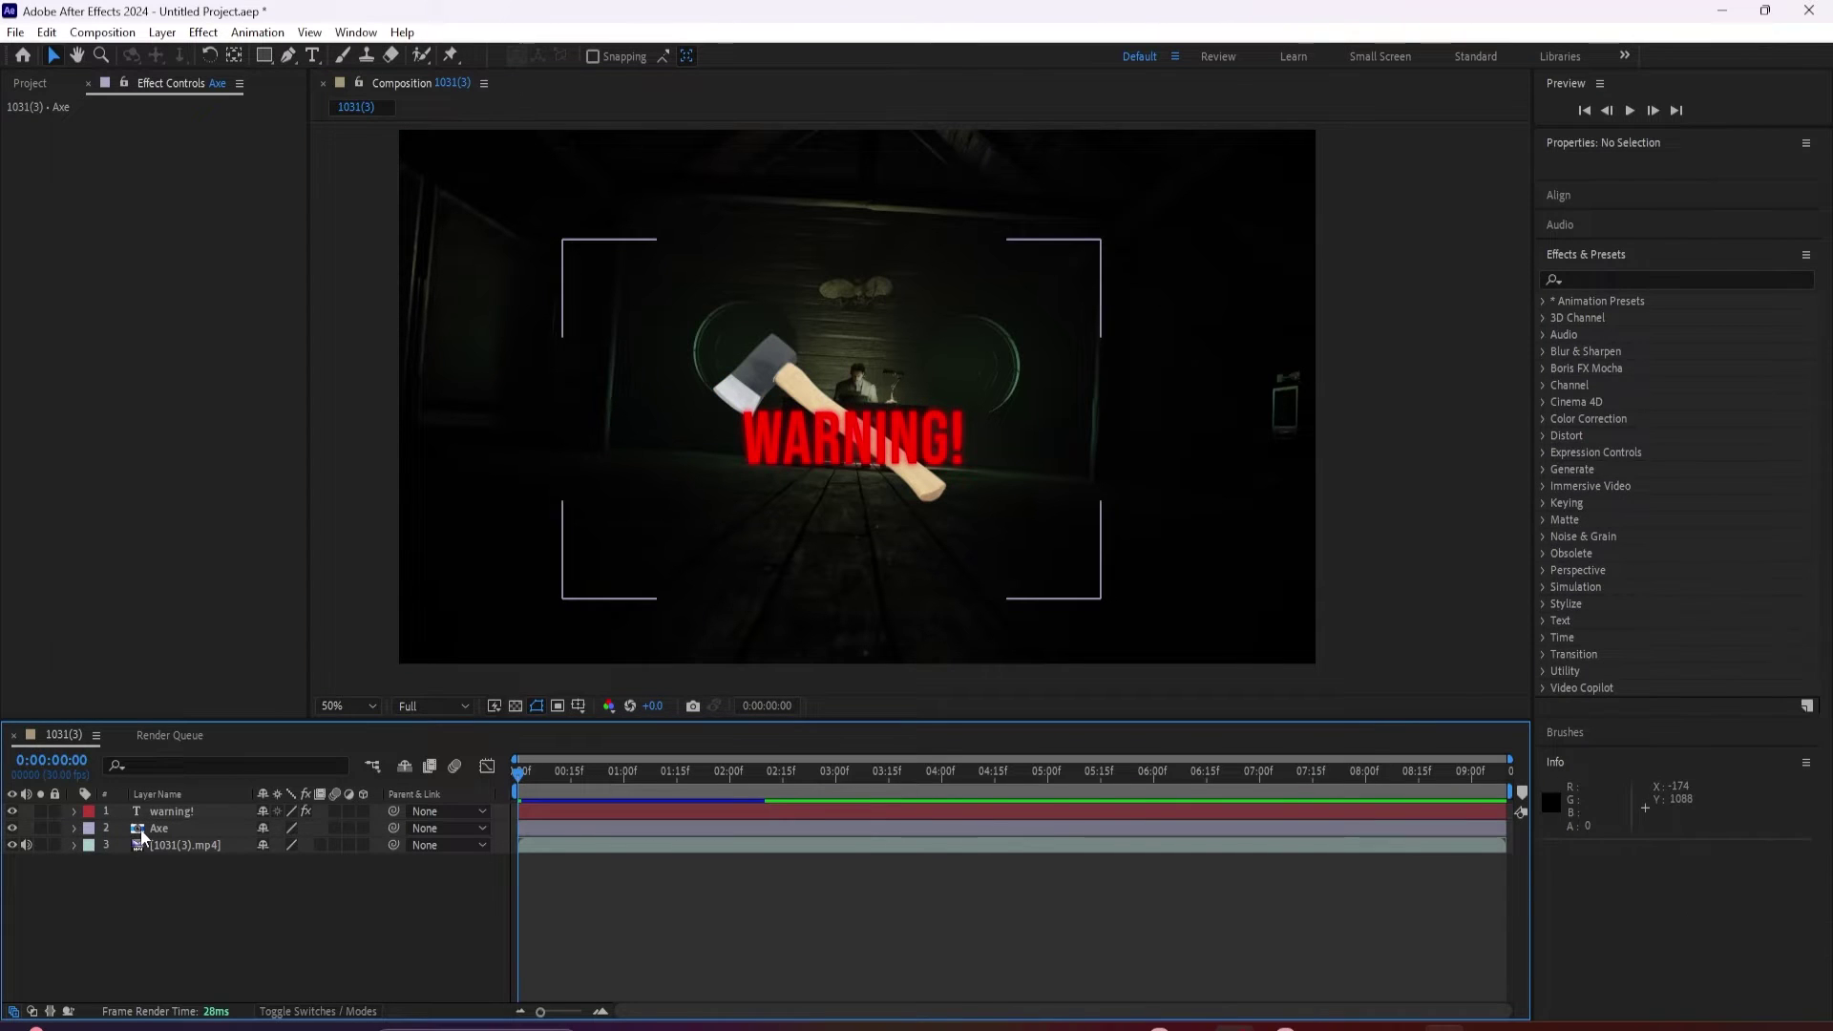
left_click(141, 832)
key("m")
left_click(124, 846)
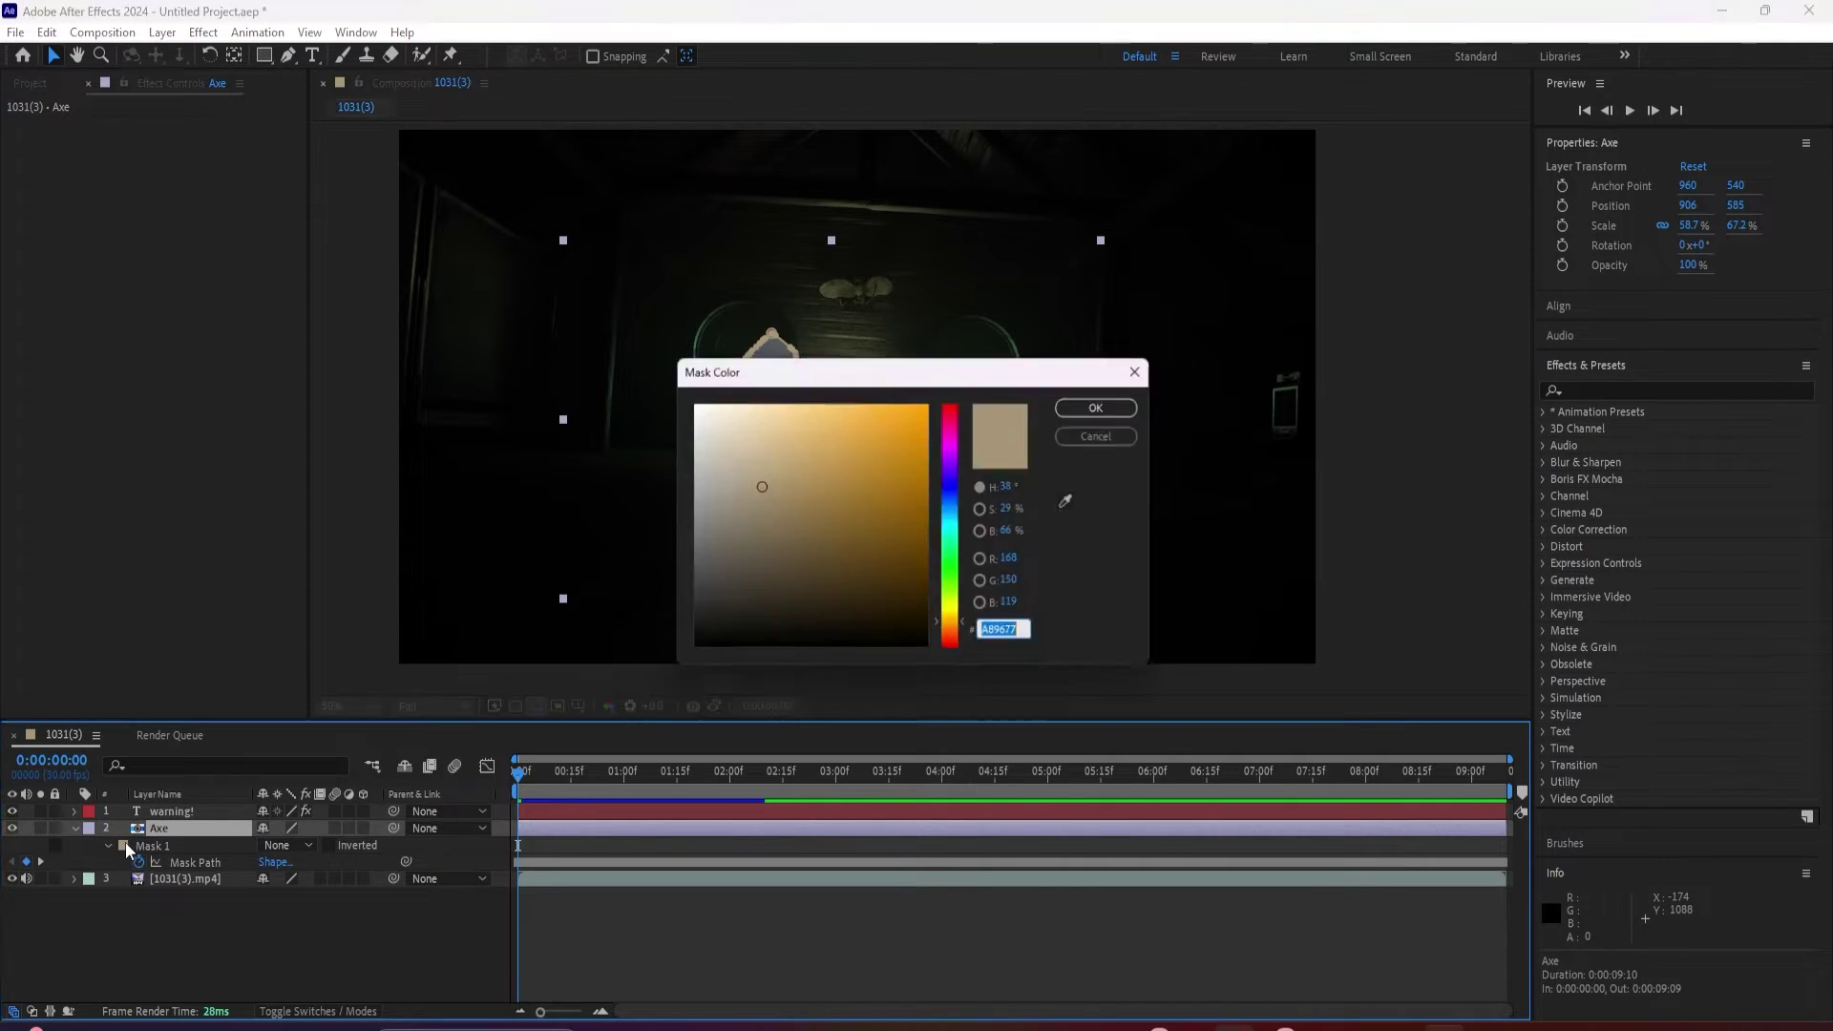
left_click(1106, 435)
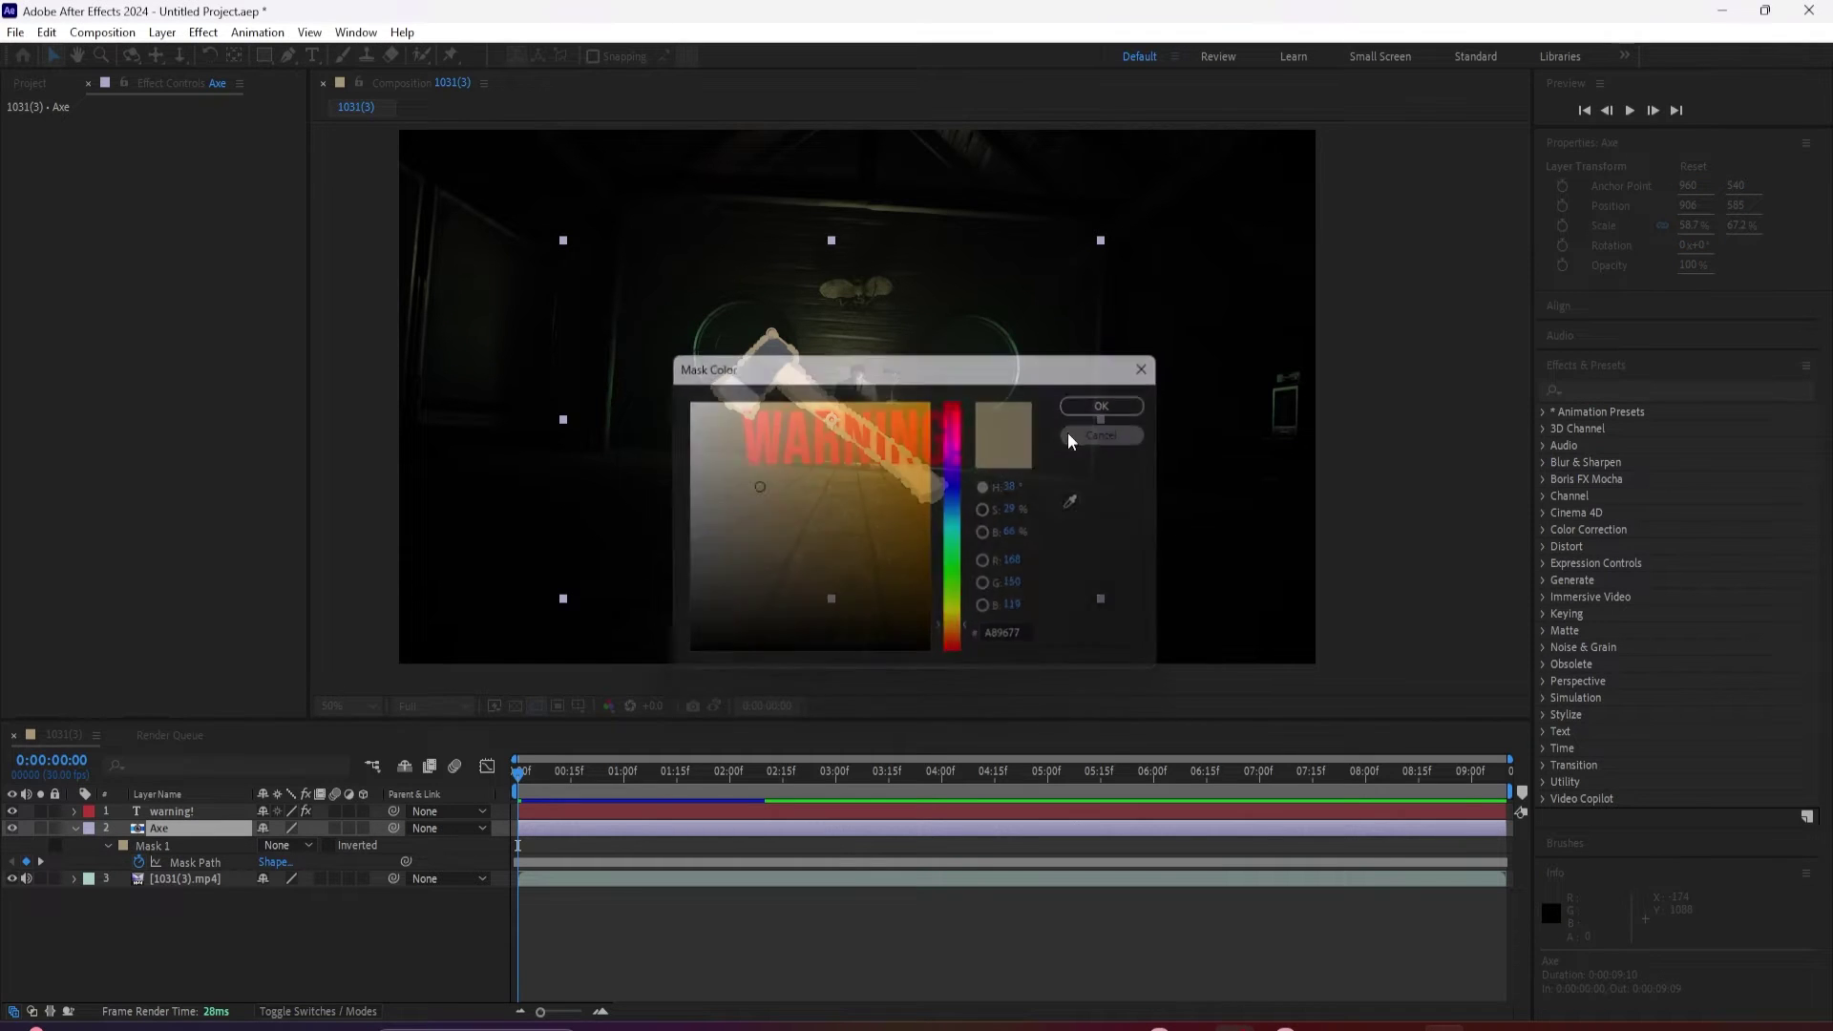
left_click(172, 846)
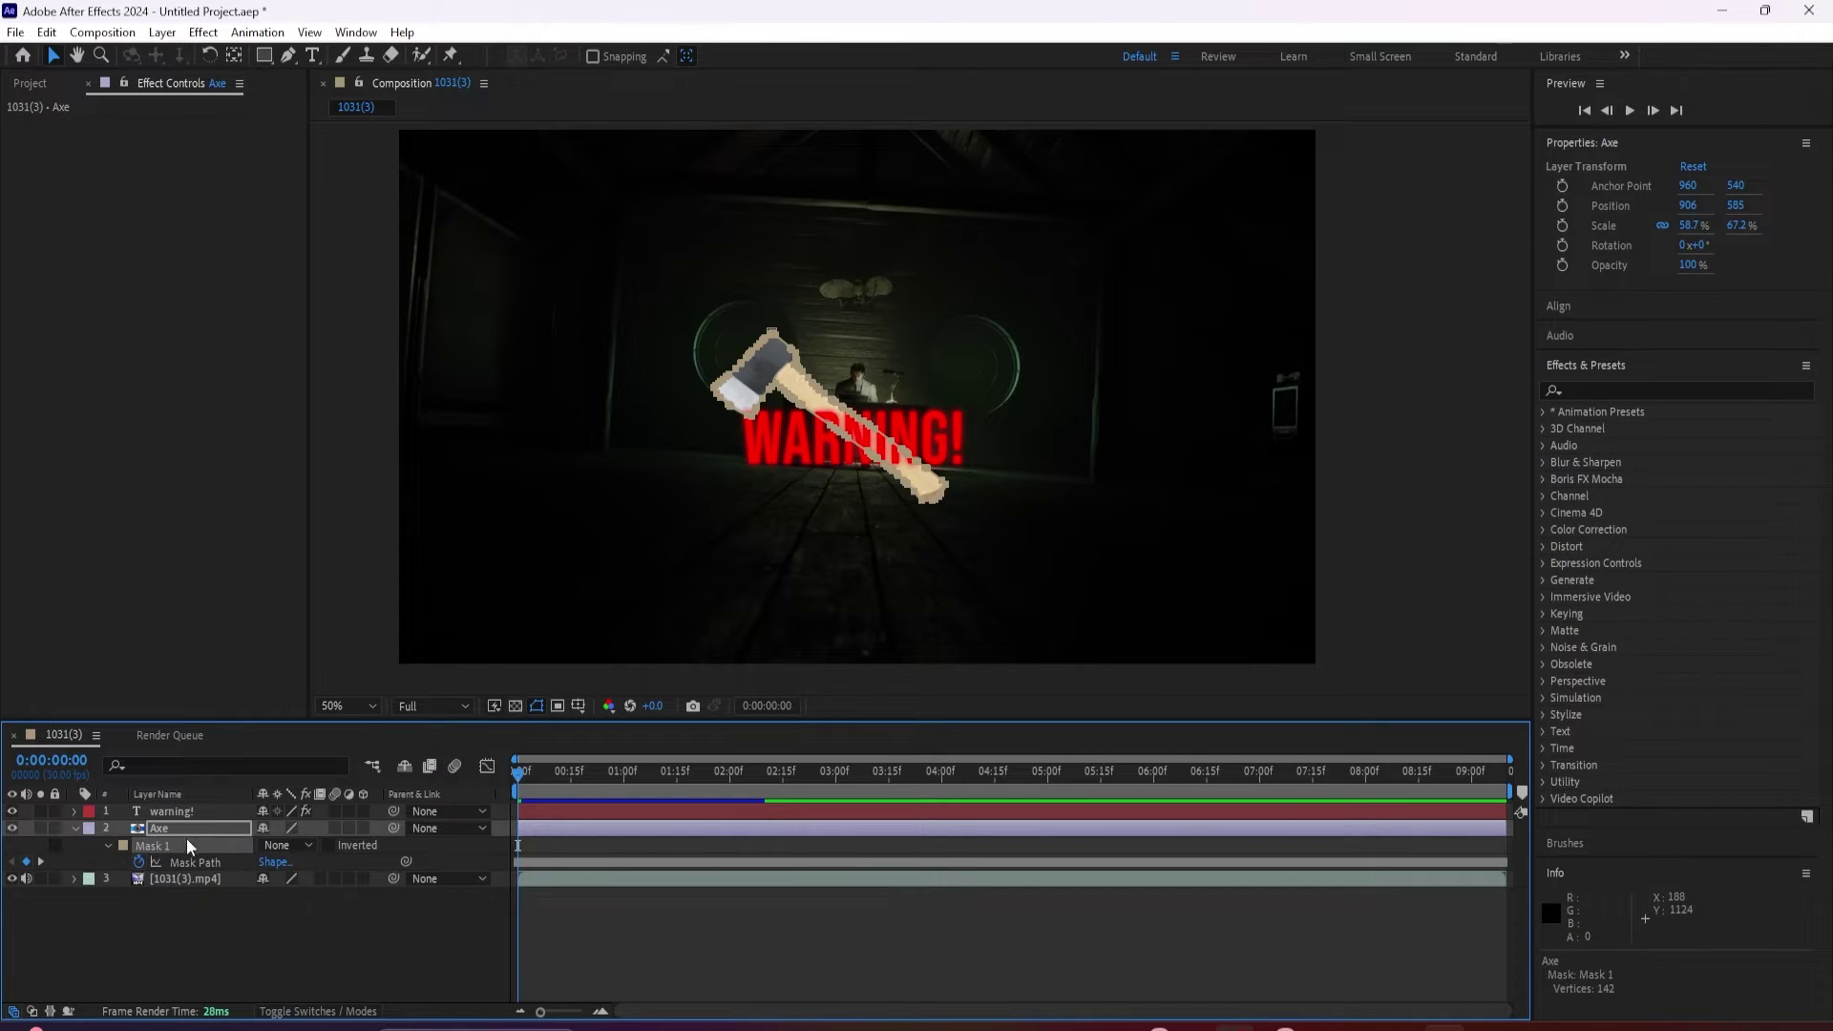
- Deselect all layers and start a new solid with Ctrl+Y
right_click(134, 912)
left_click(132, 924)
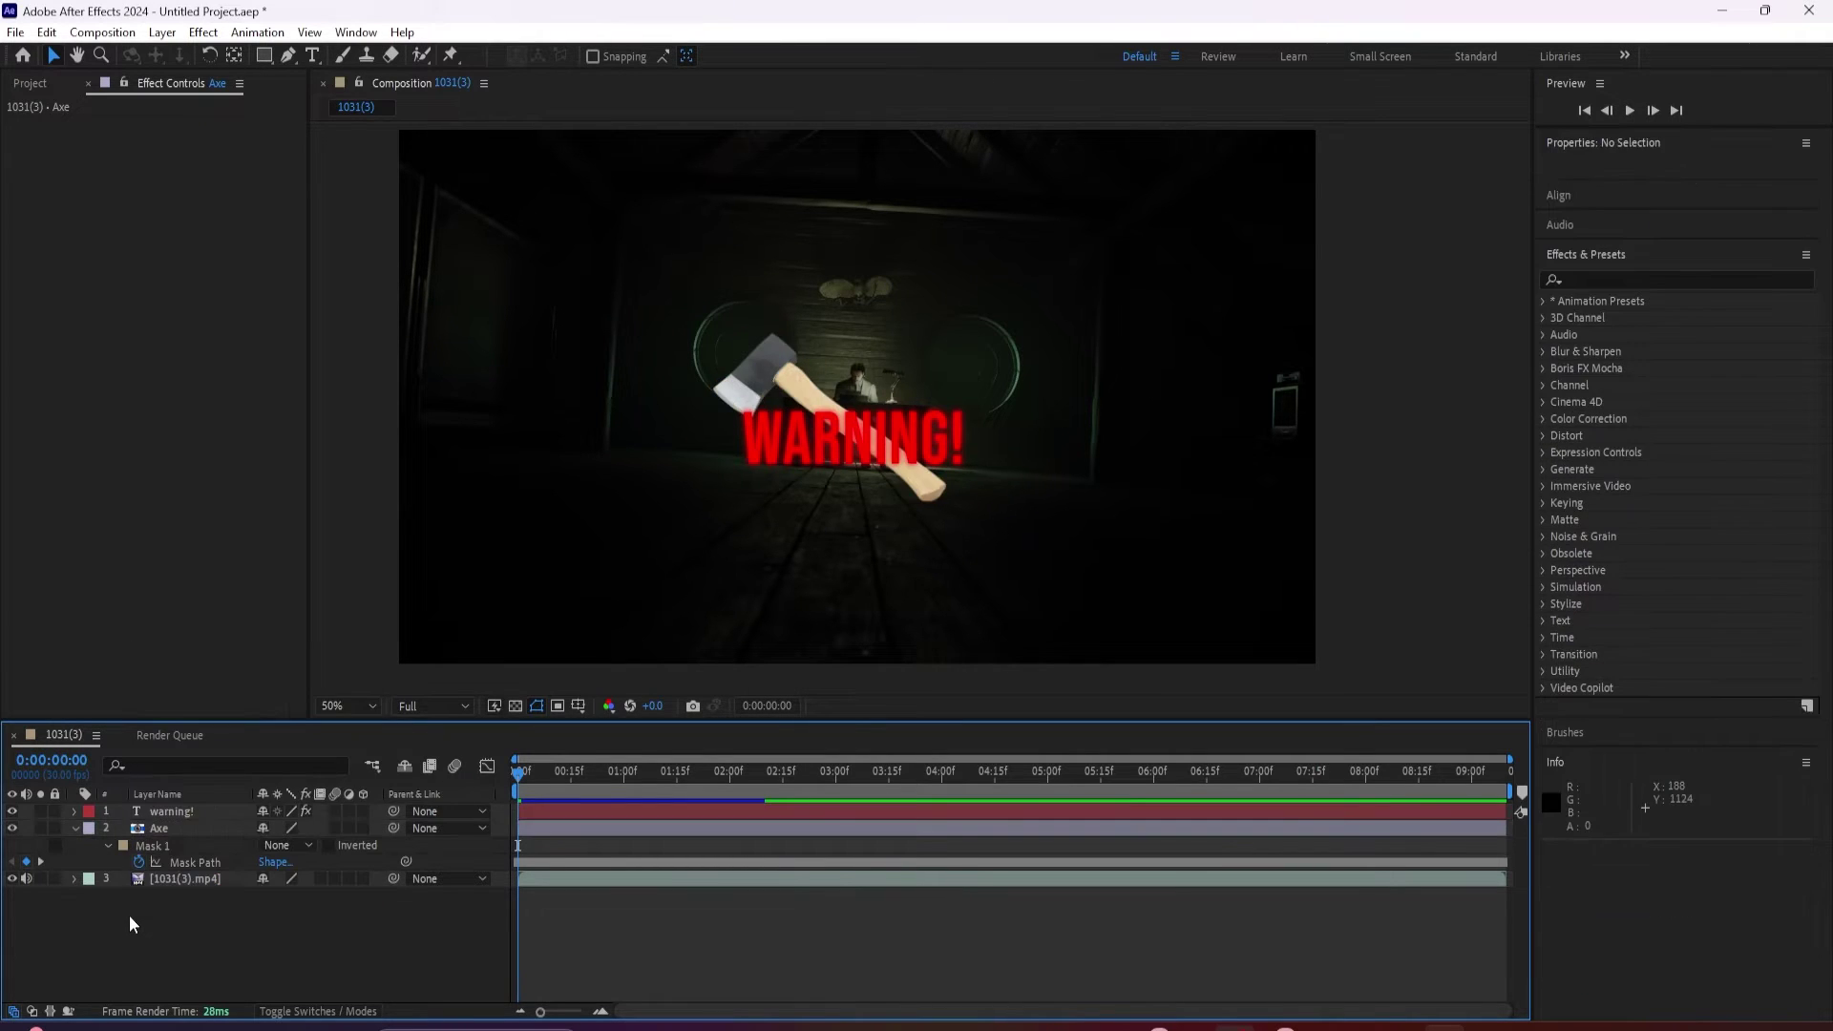
key("ctrl+y")
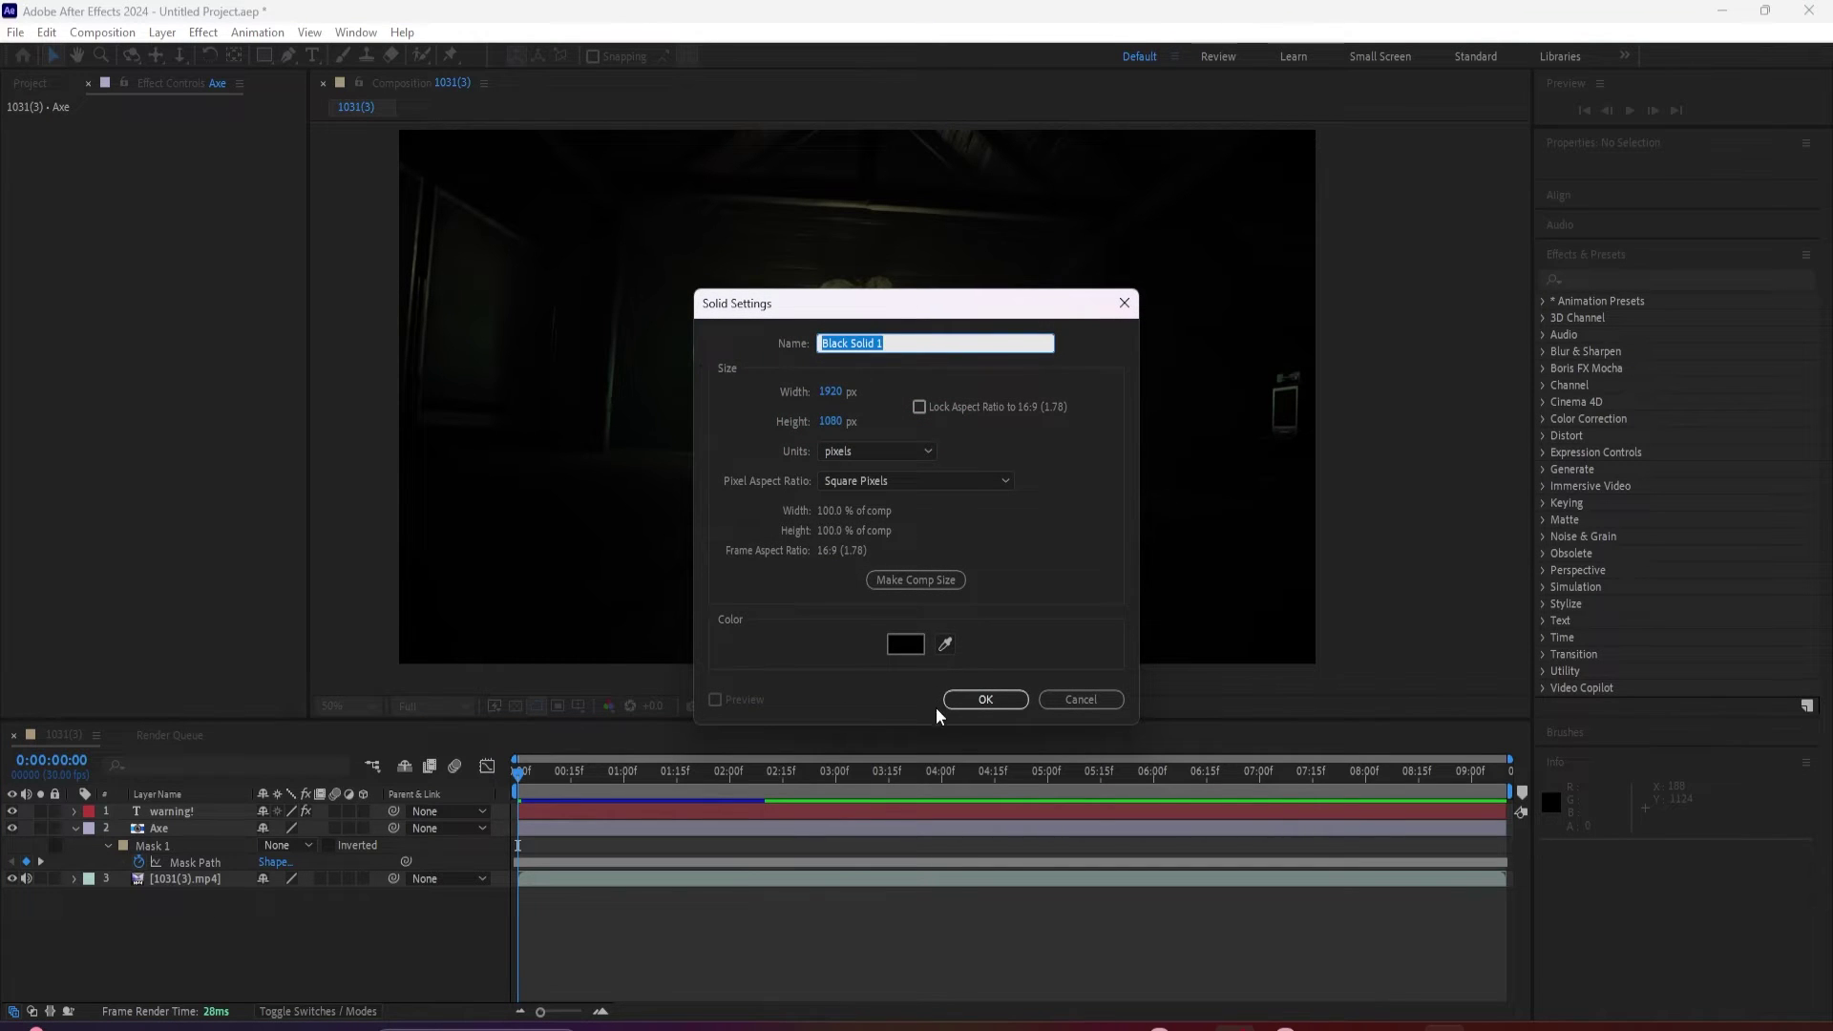
- Create the 1920 × 1080 Black Solid 1 and put the axe mask onto it
left_click(986, 709)
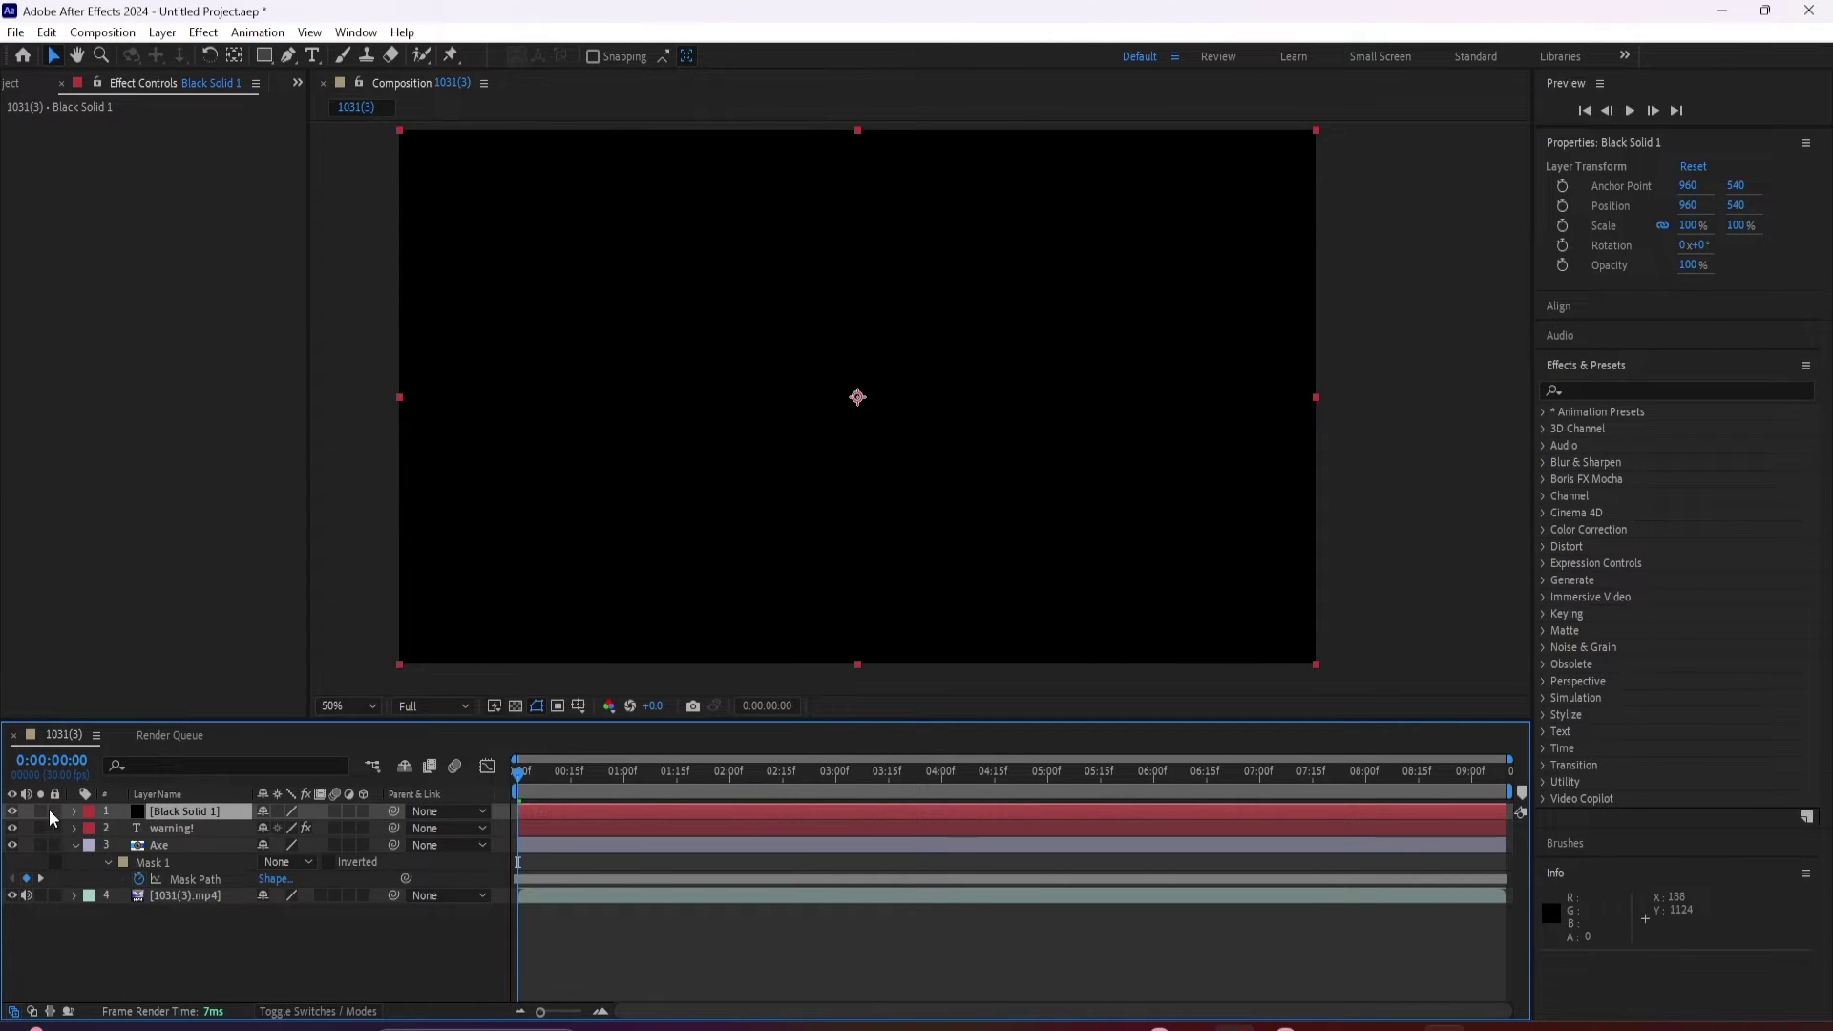
left_click_drag(44, 812, 30, 852)
left_click(143, 795)
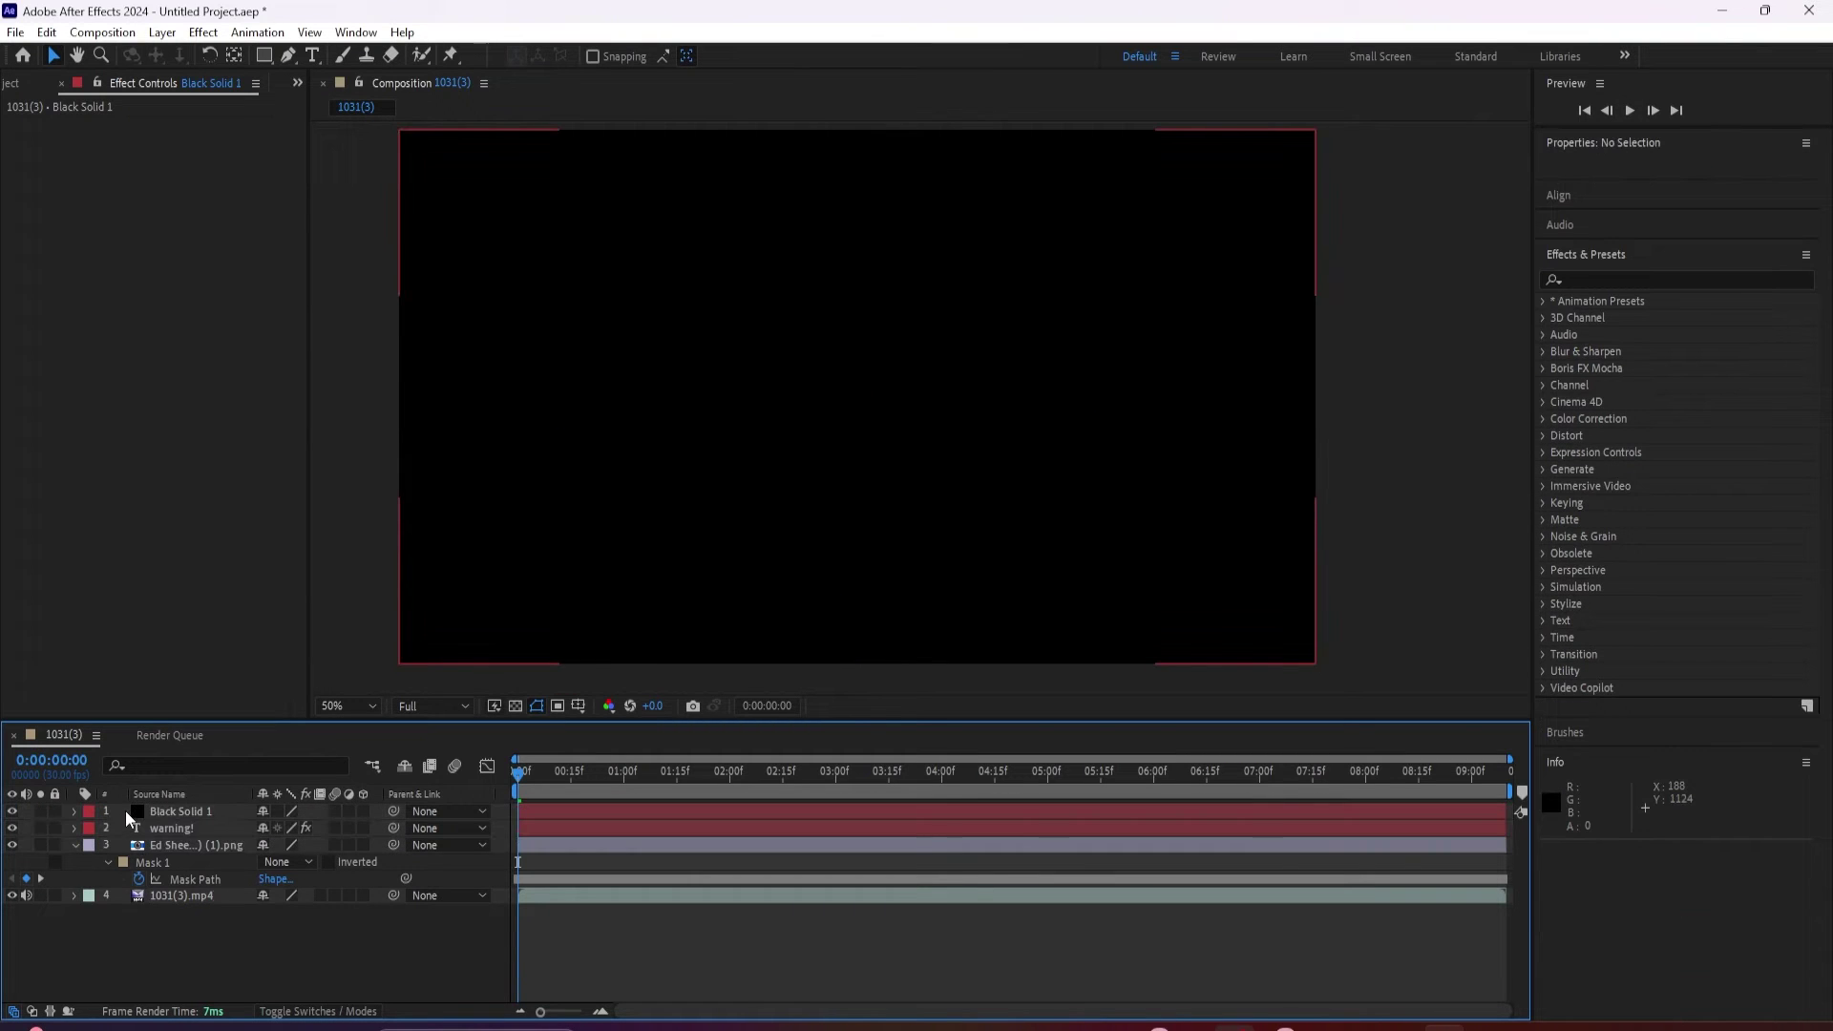
left_click(143, 812)
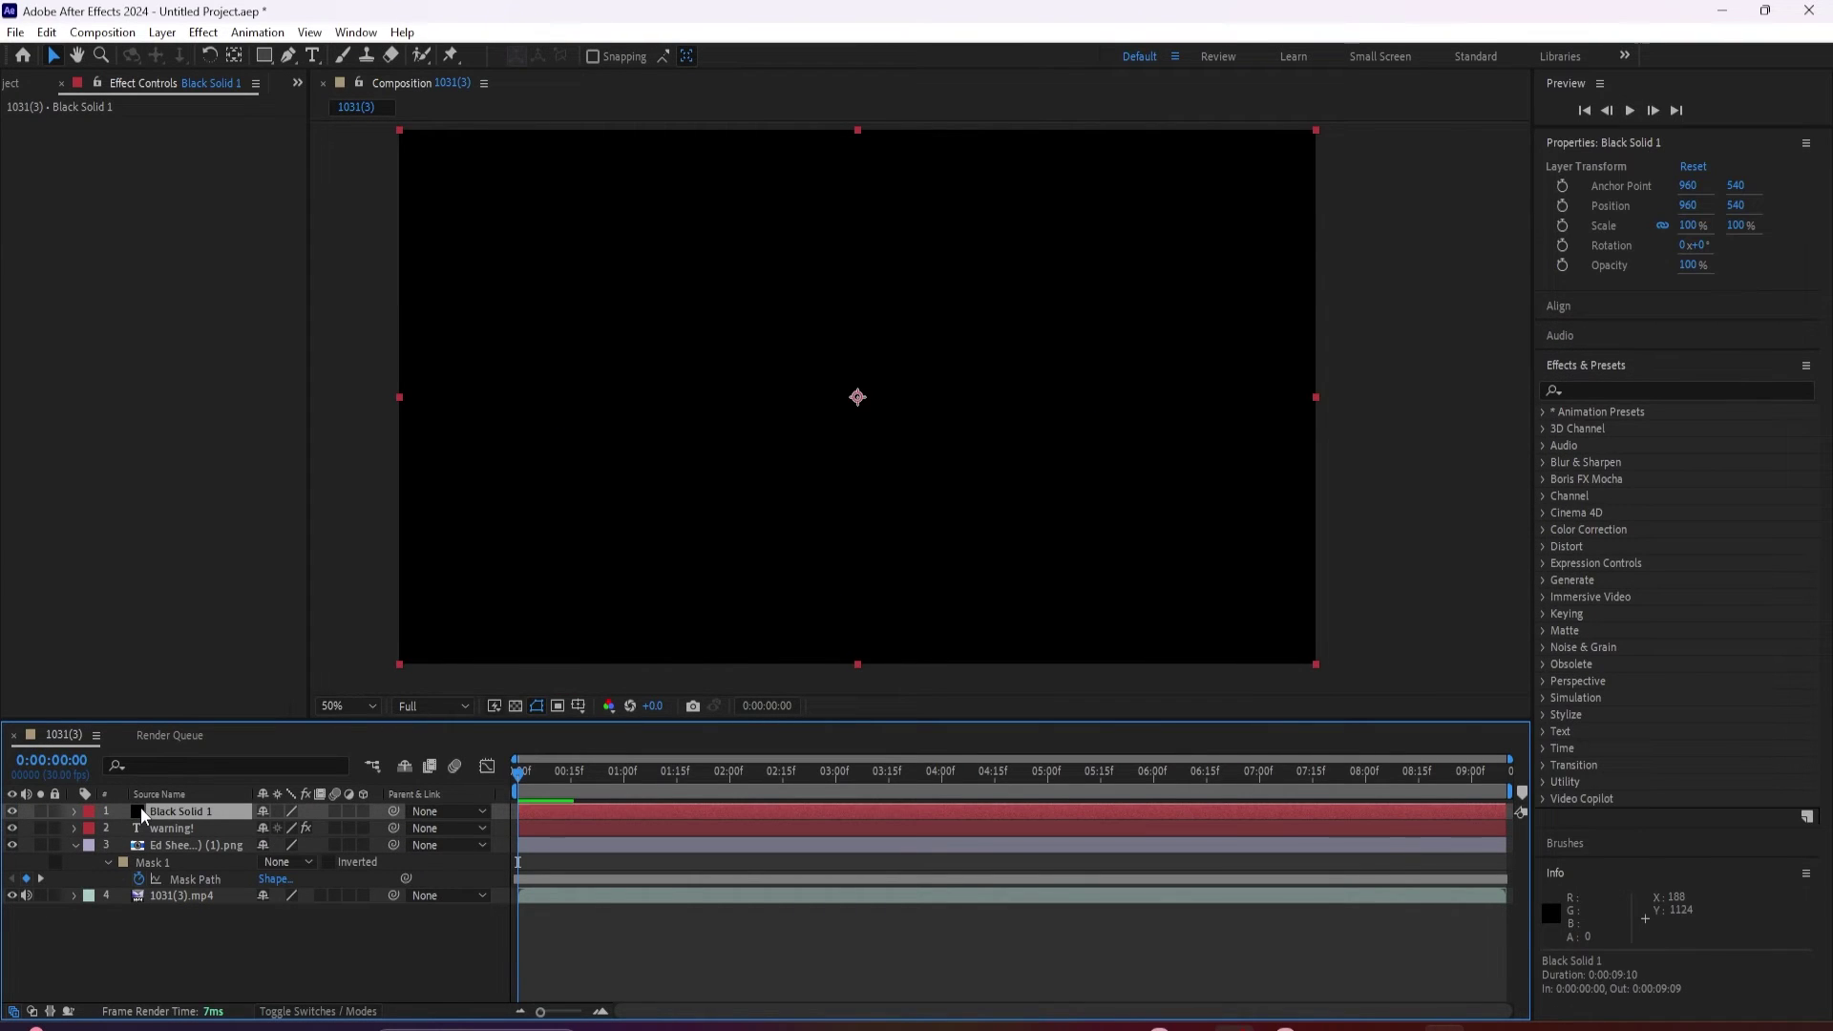
key("Return")
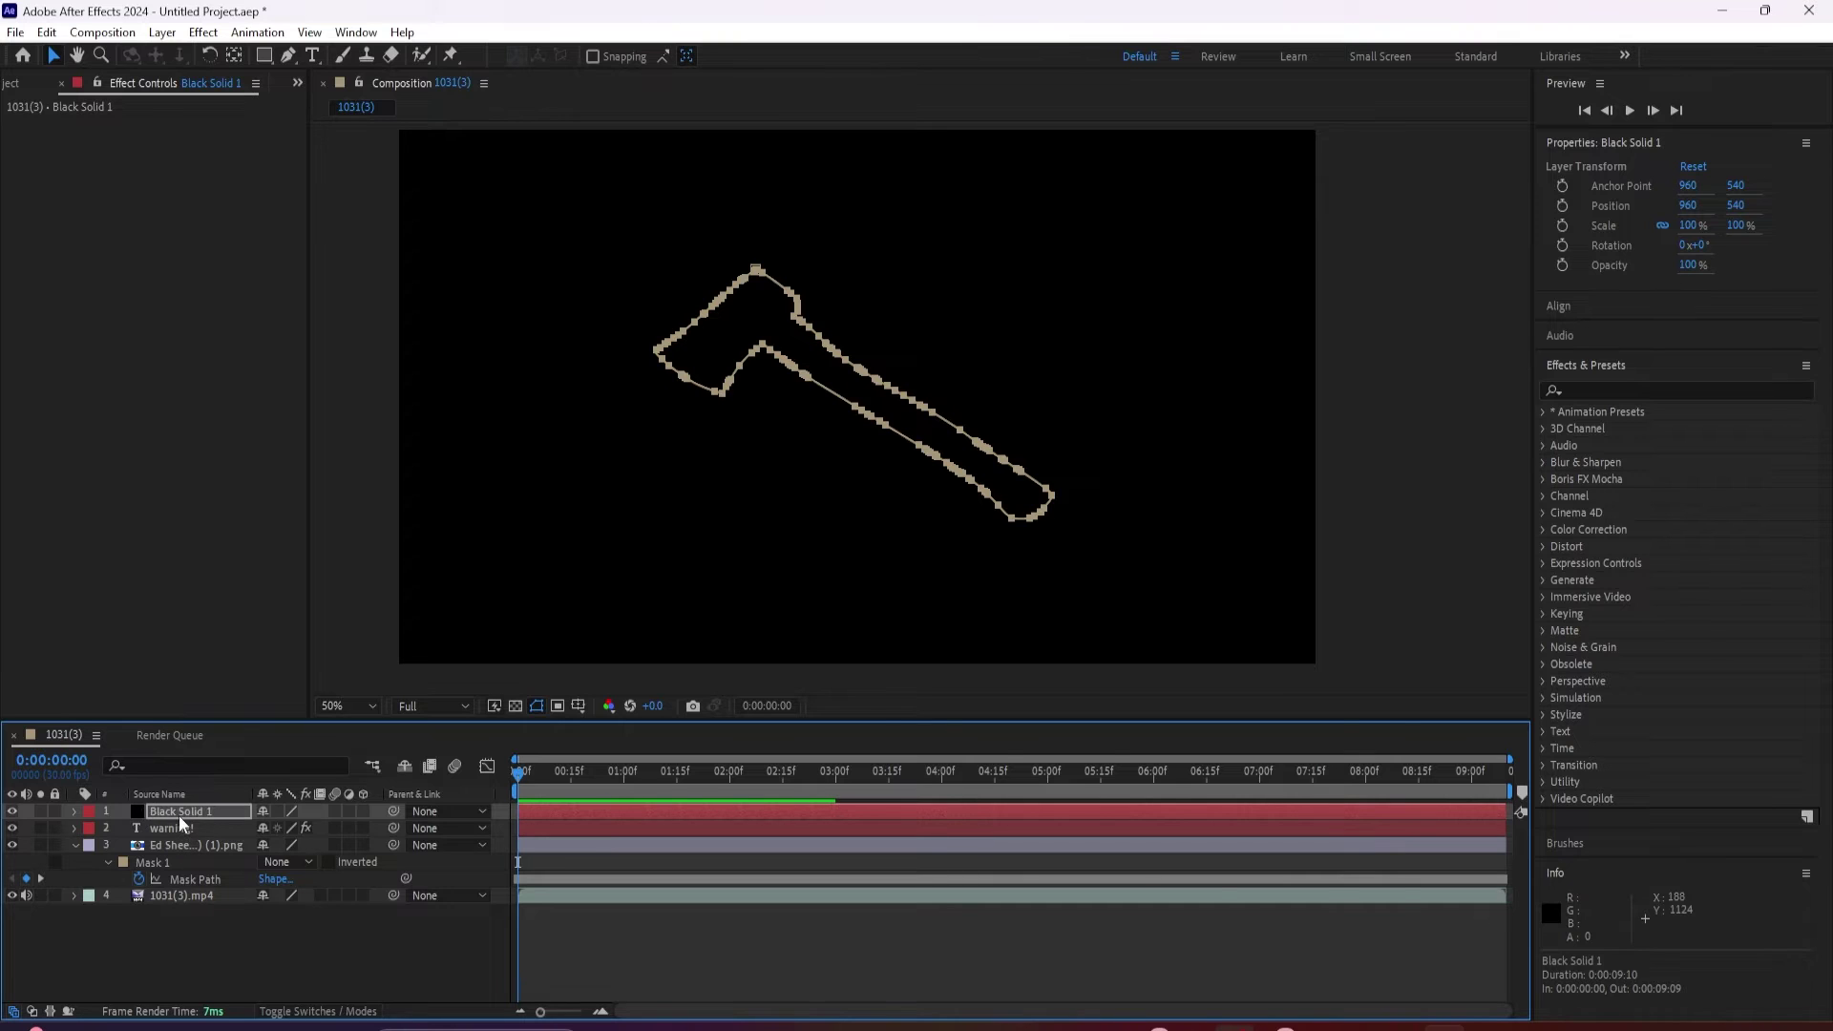
- Move Black Solid 1 beneath warning! and delete the axe image layer
left_click_drag(181, 819, 174, 851)
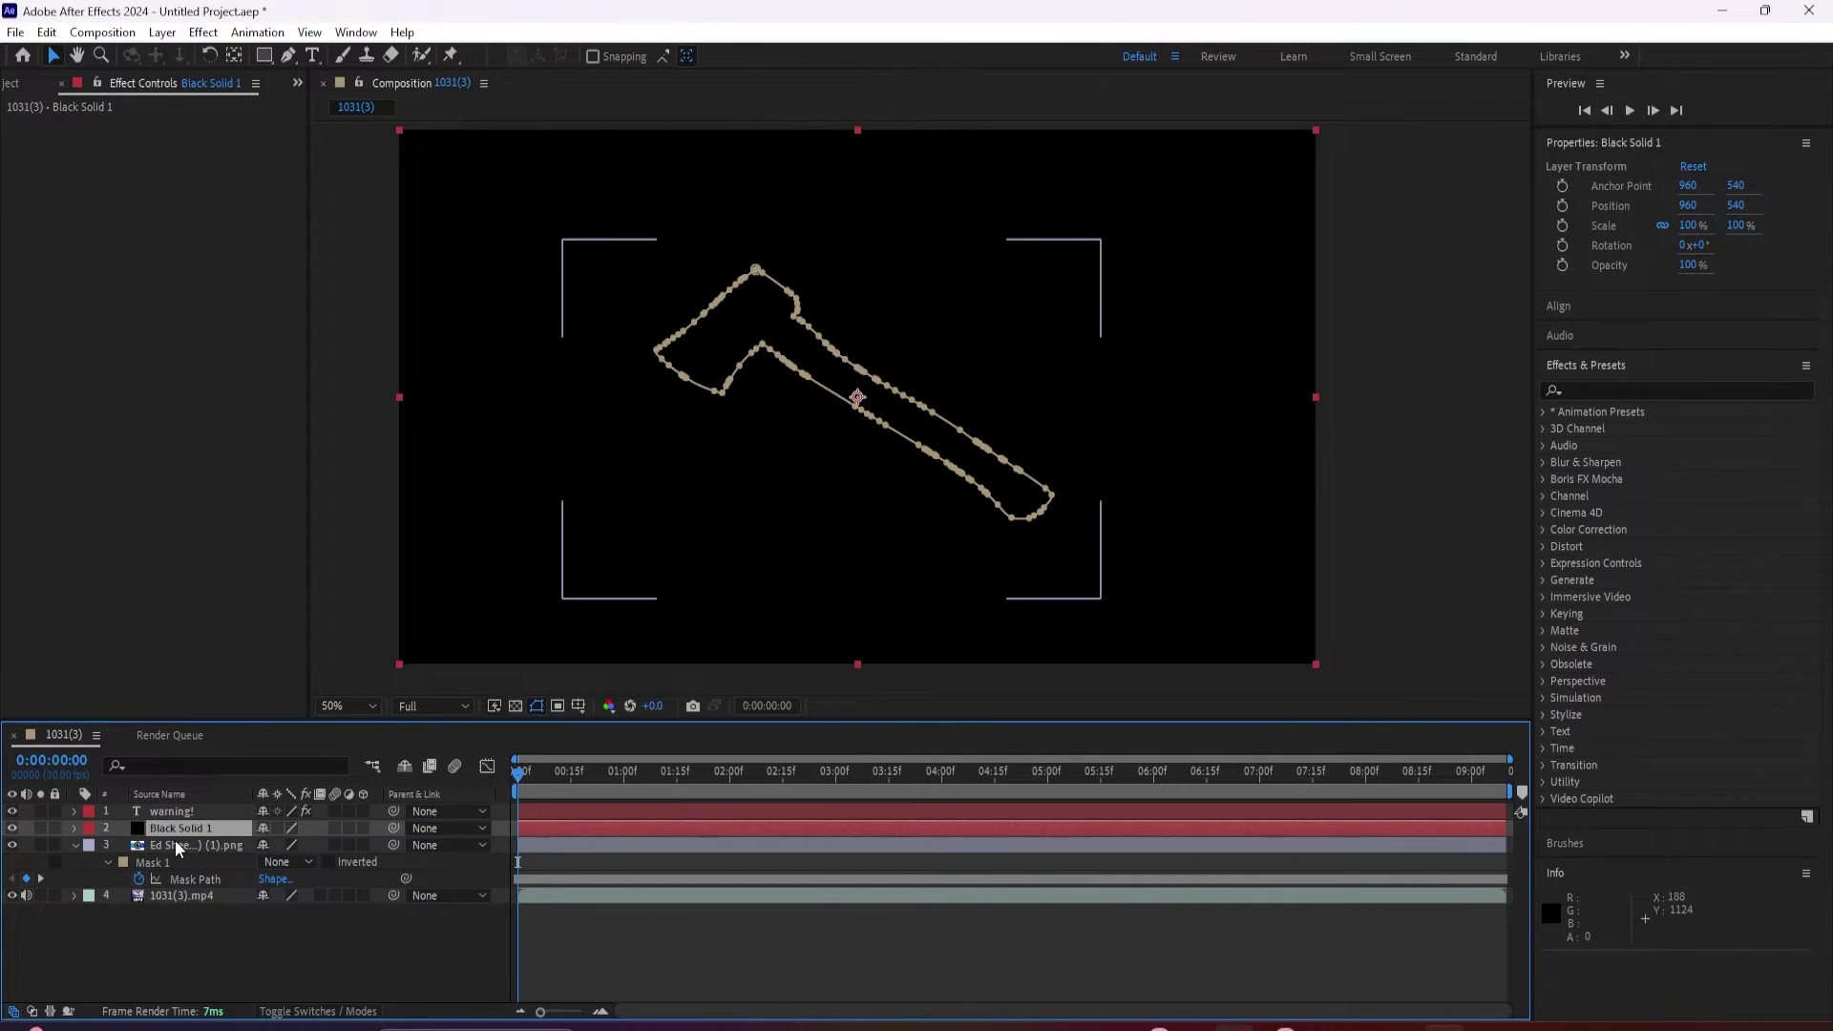
left_click(172, 853)
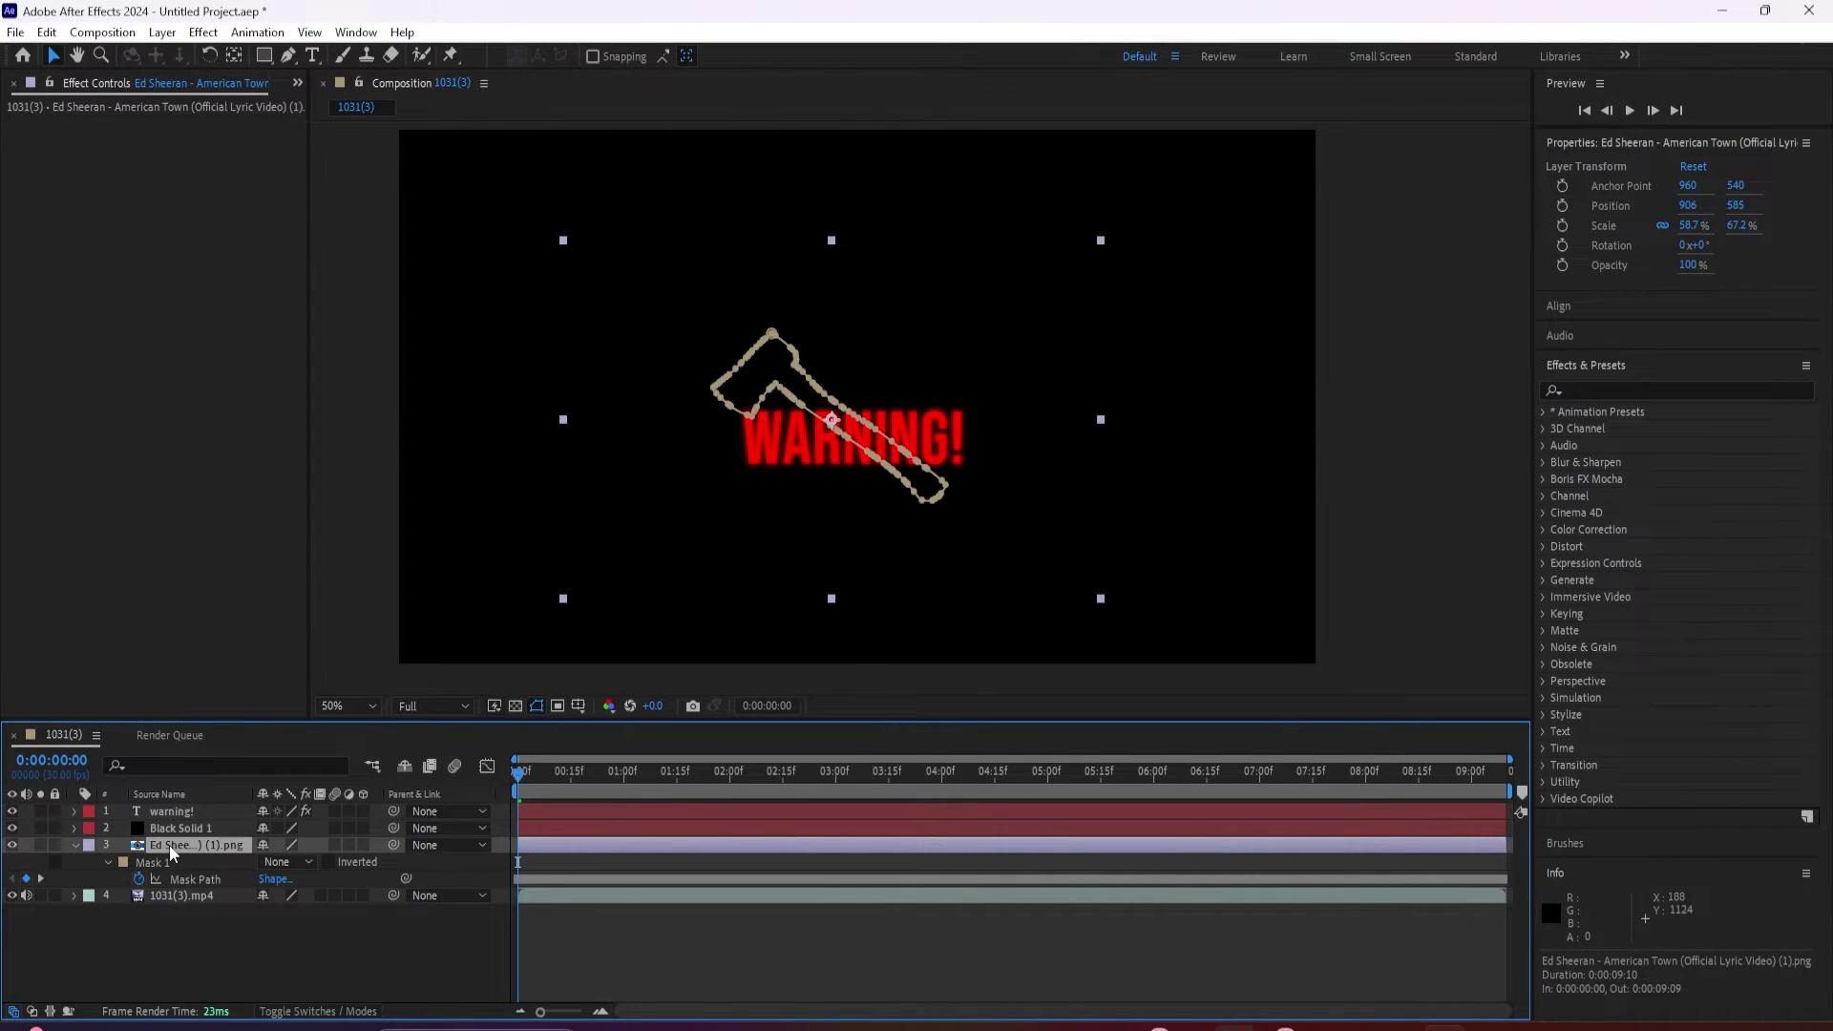
key("Delete")
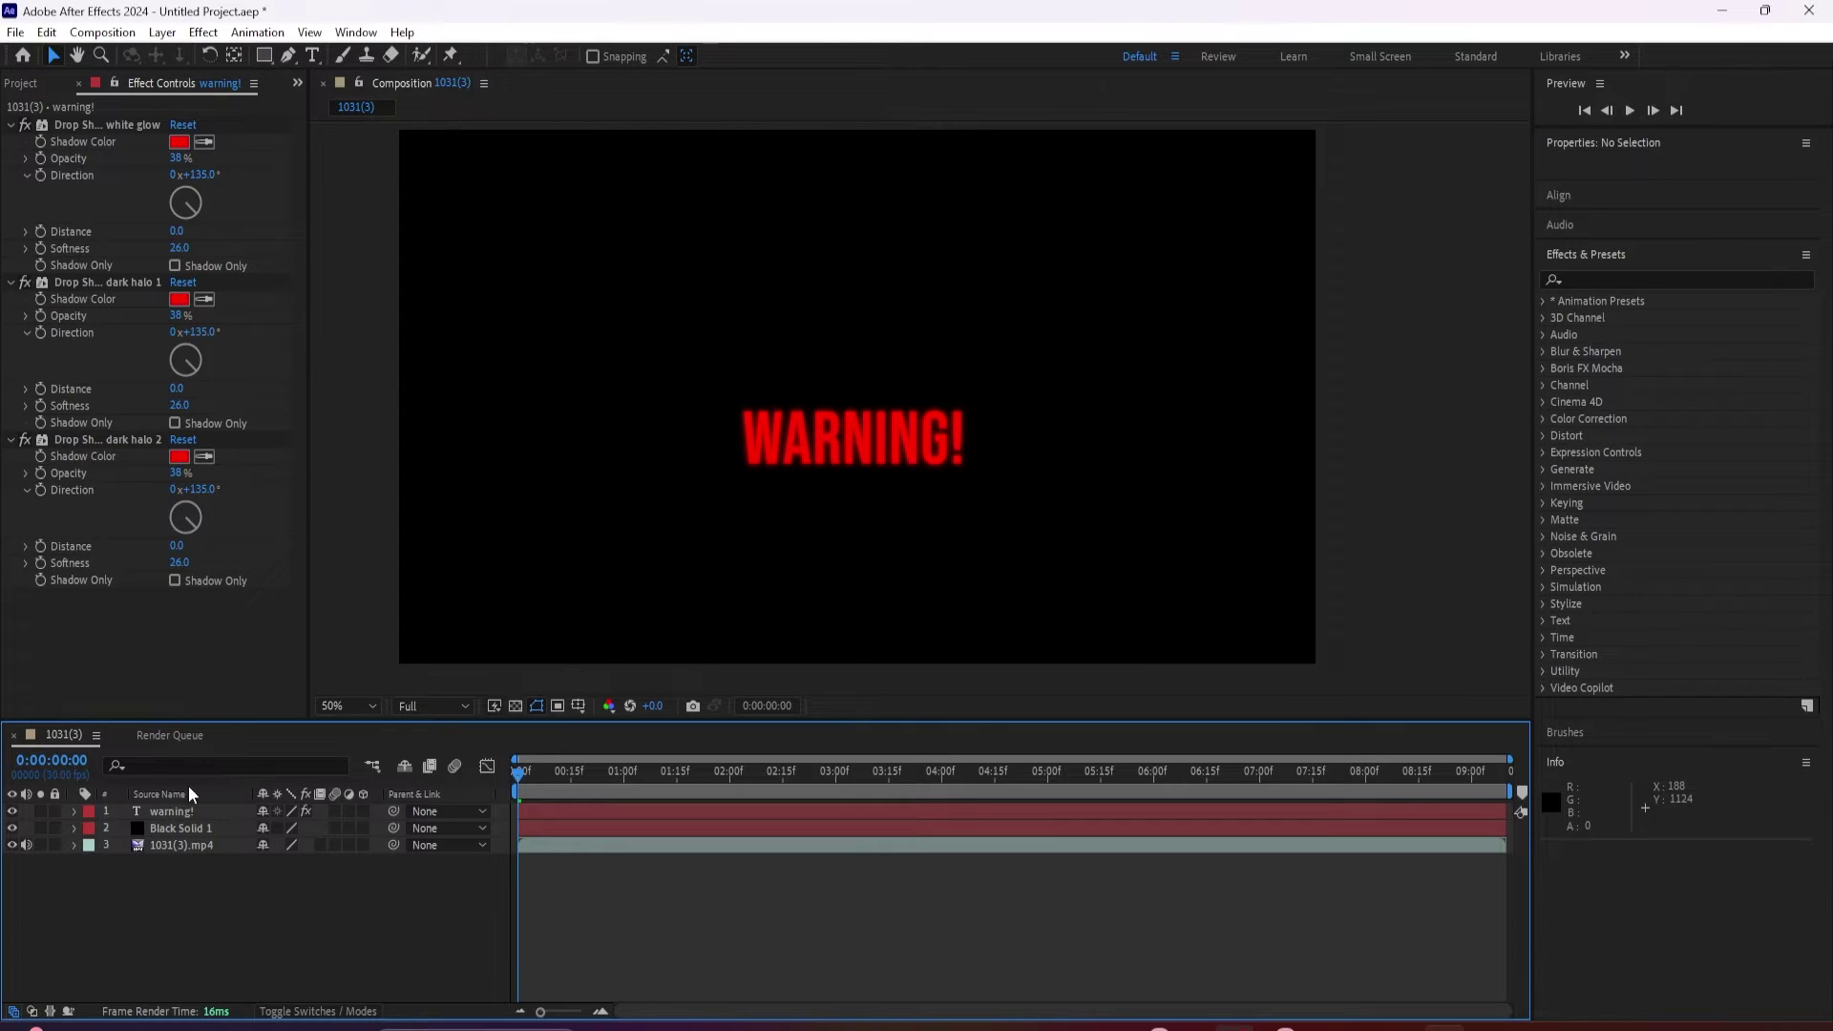
left_click(157, 830)
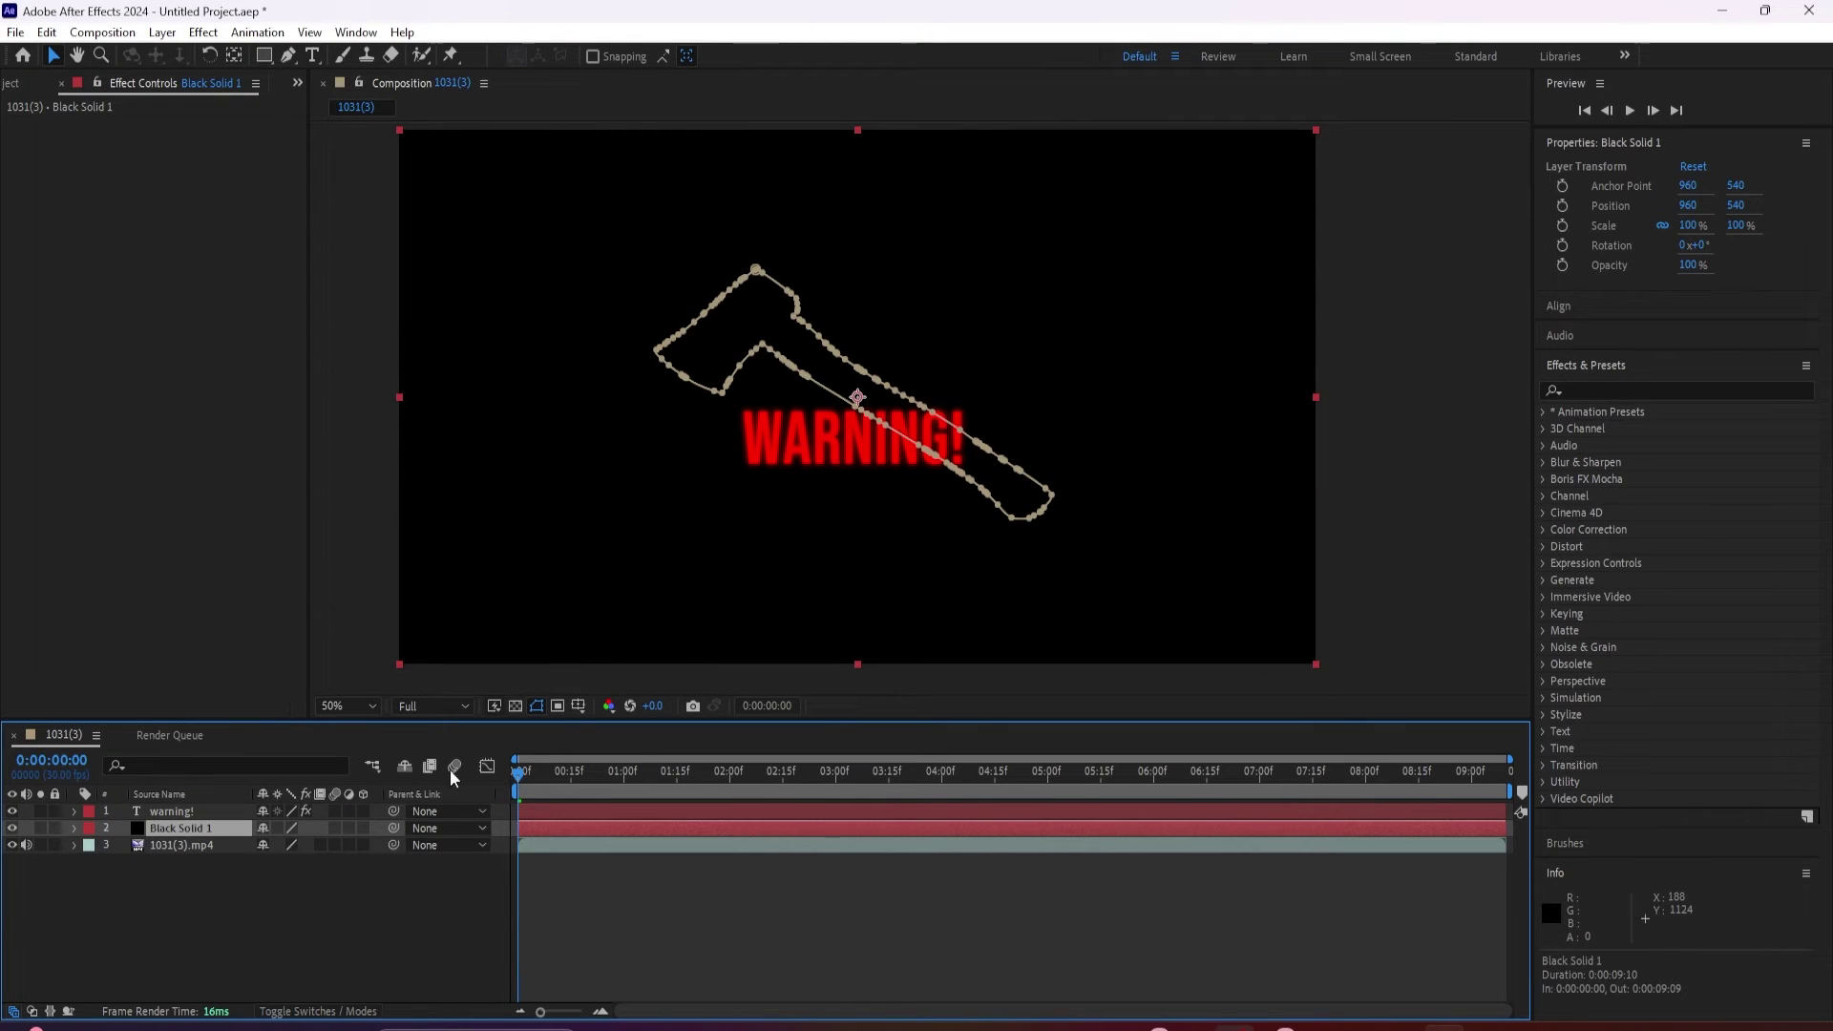
left_click(1590, 389)
- Search 'saber' and apply the Saber effect to Black Solid 1
type("saber")
left_click_drag(1556, 427, 181, 823)
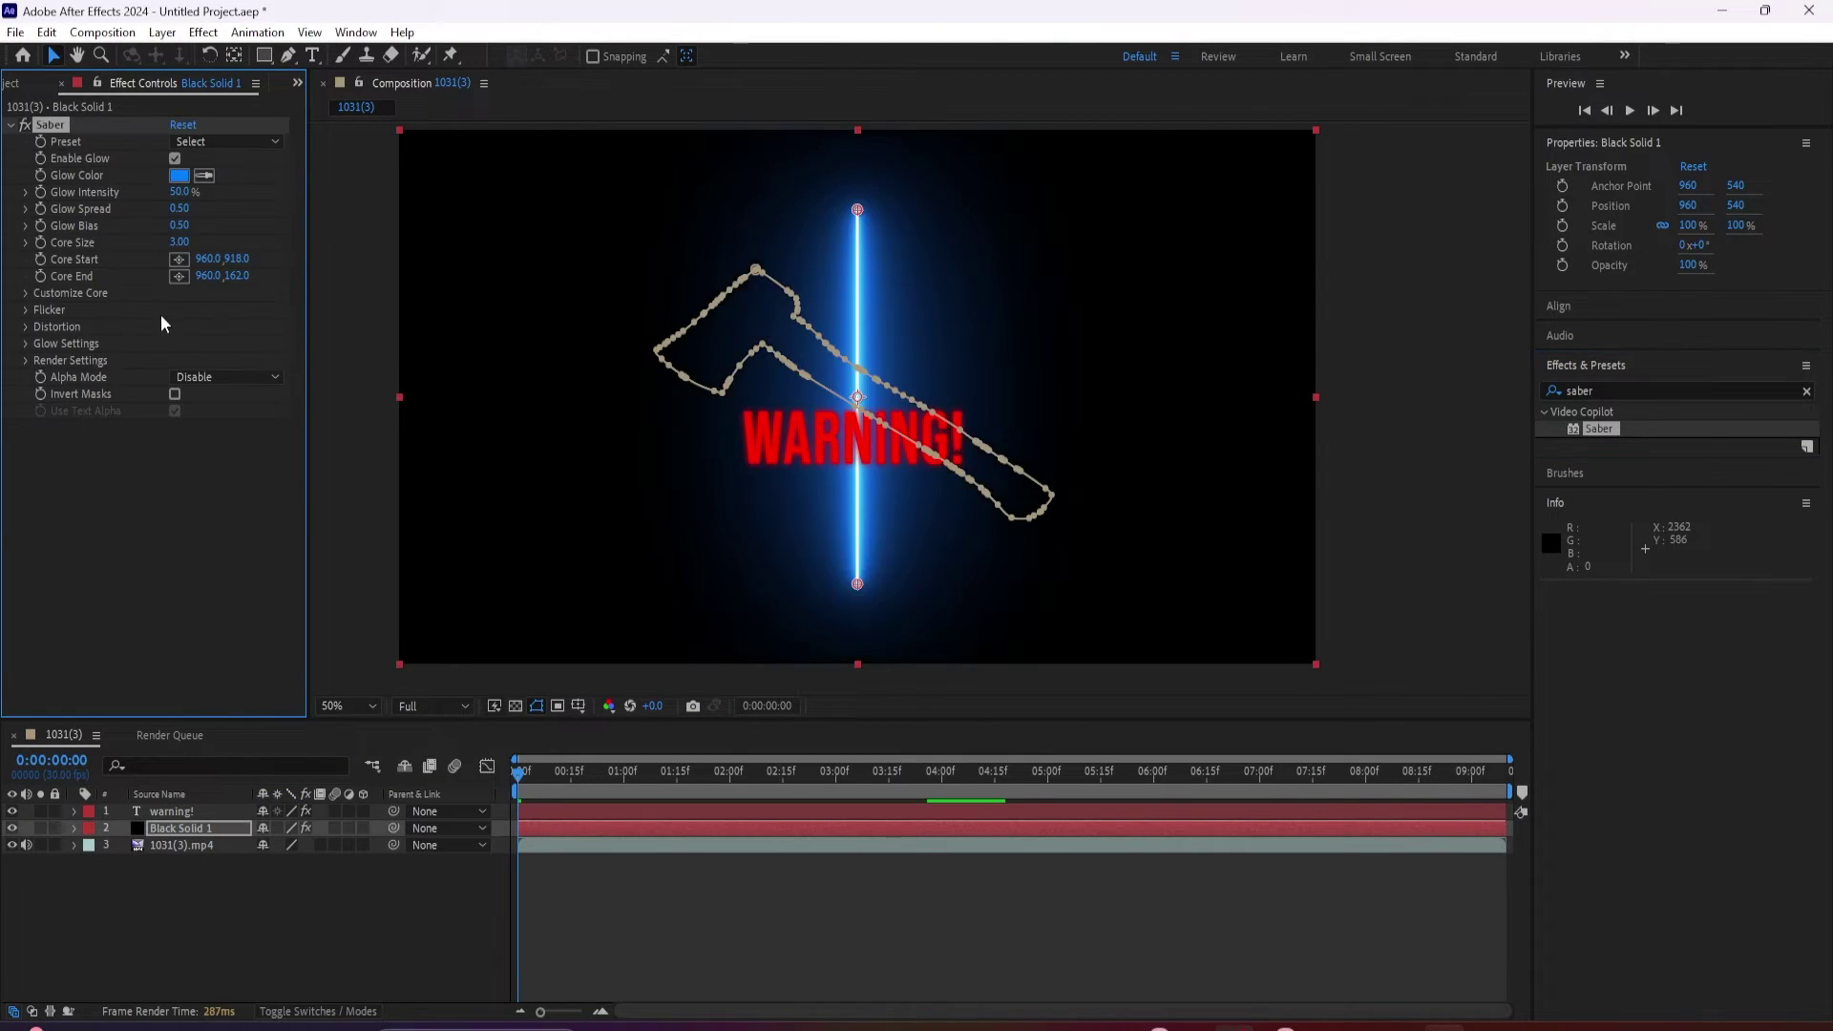
- Set Saber's Core Type to Layer Masks and Composite Settings to Transparent
left_click(26, 294)
left_click(244, 310)
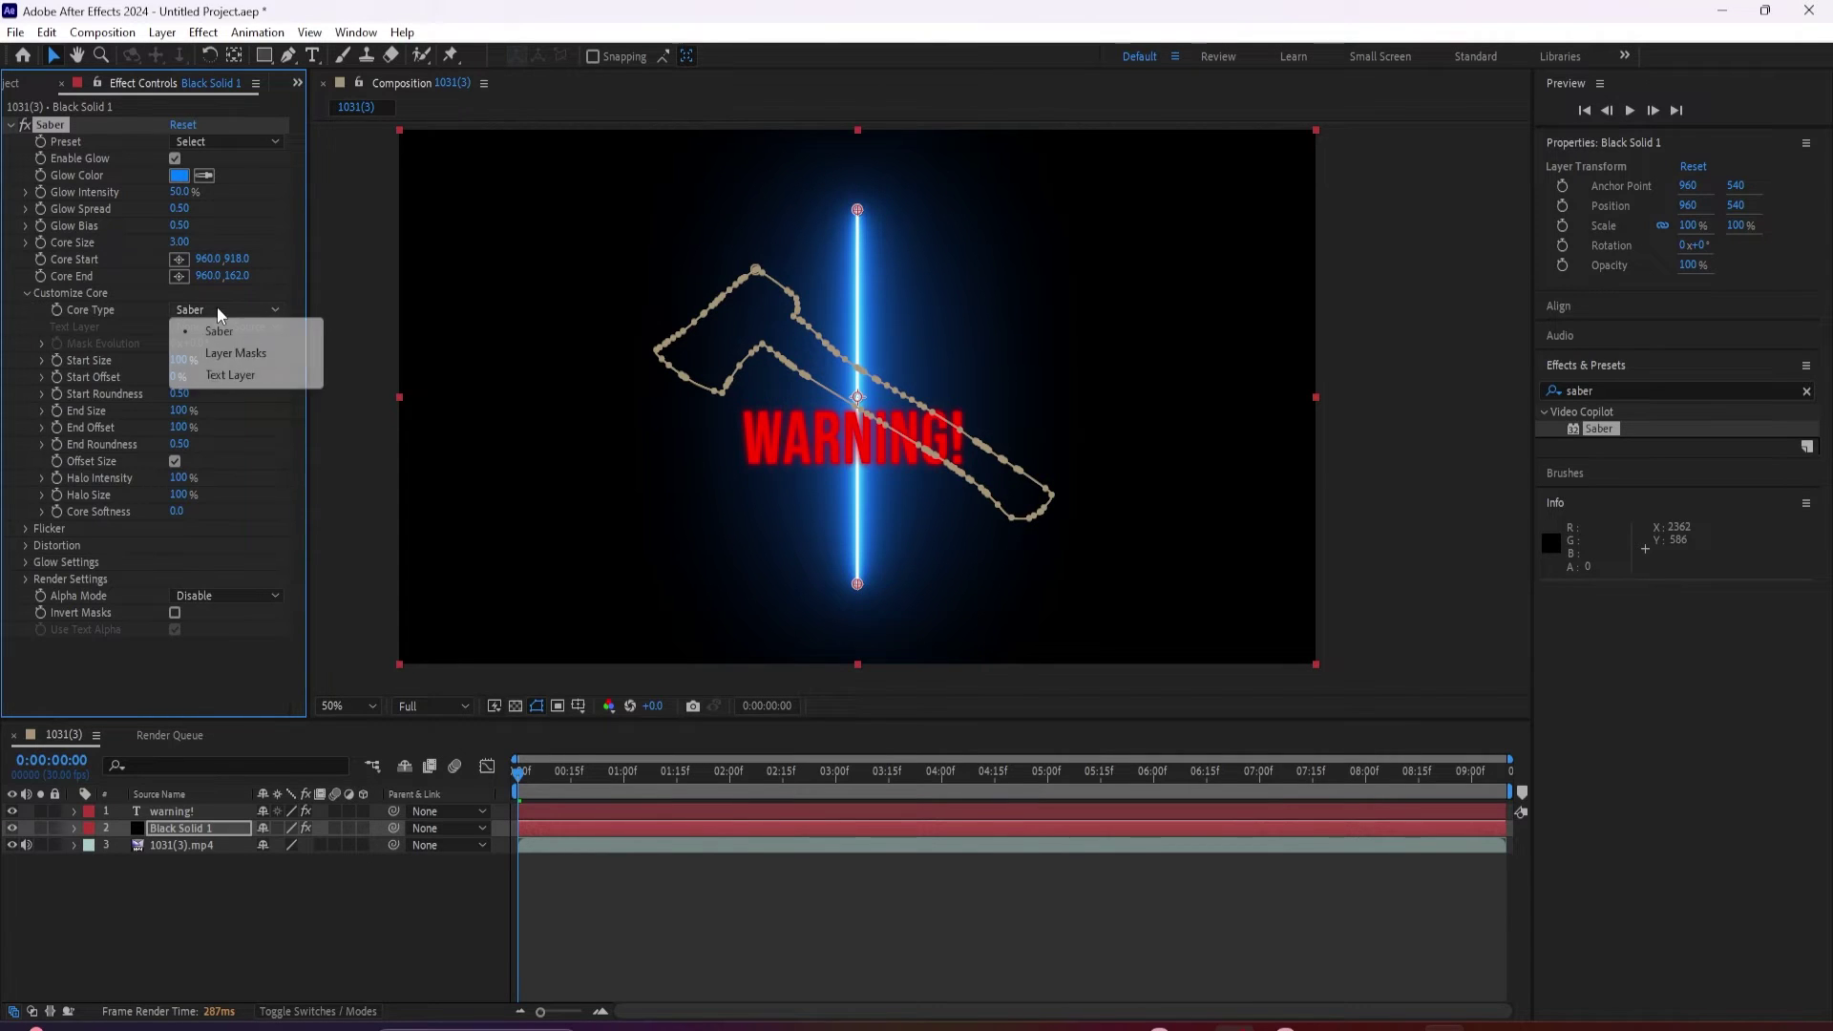
left_click(226, 356)
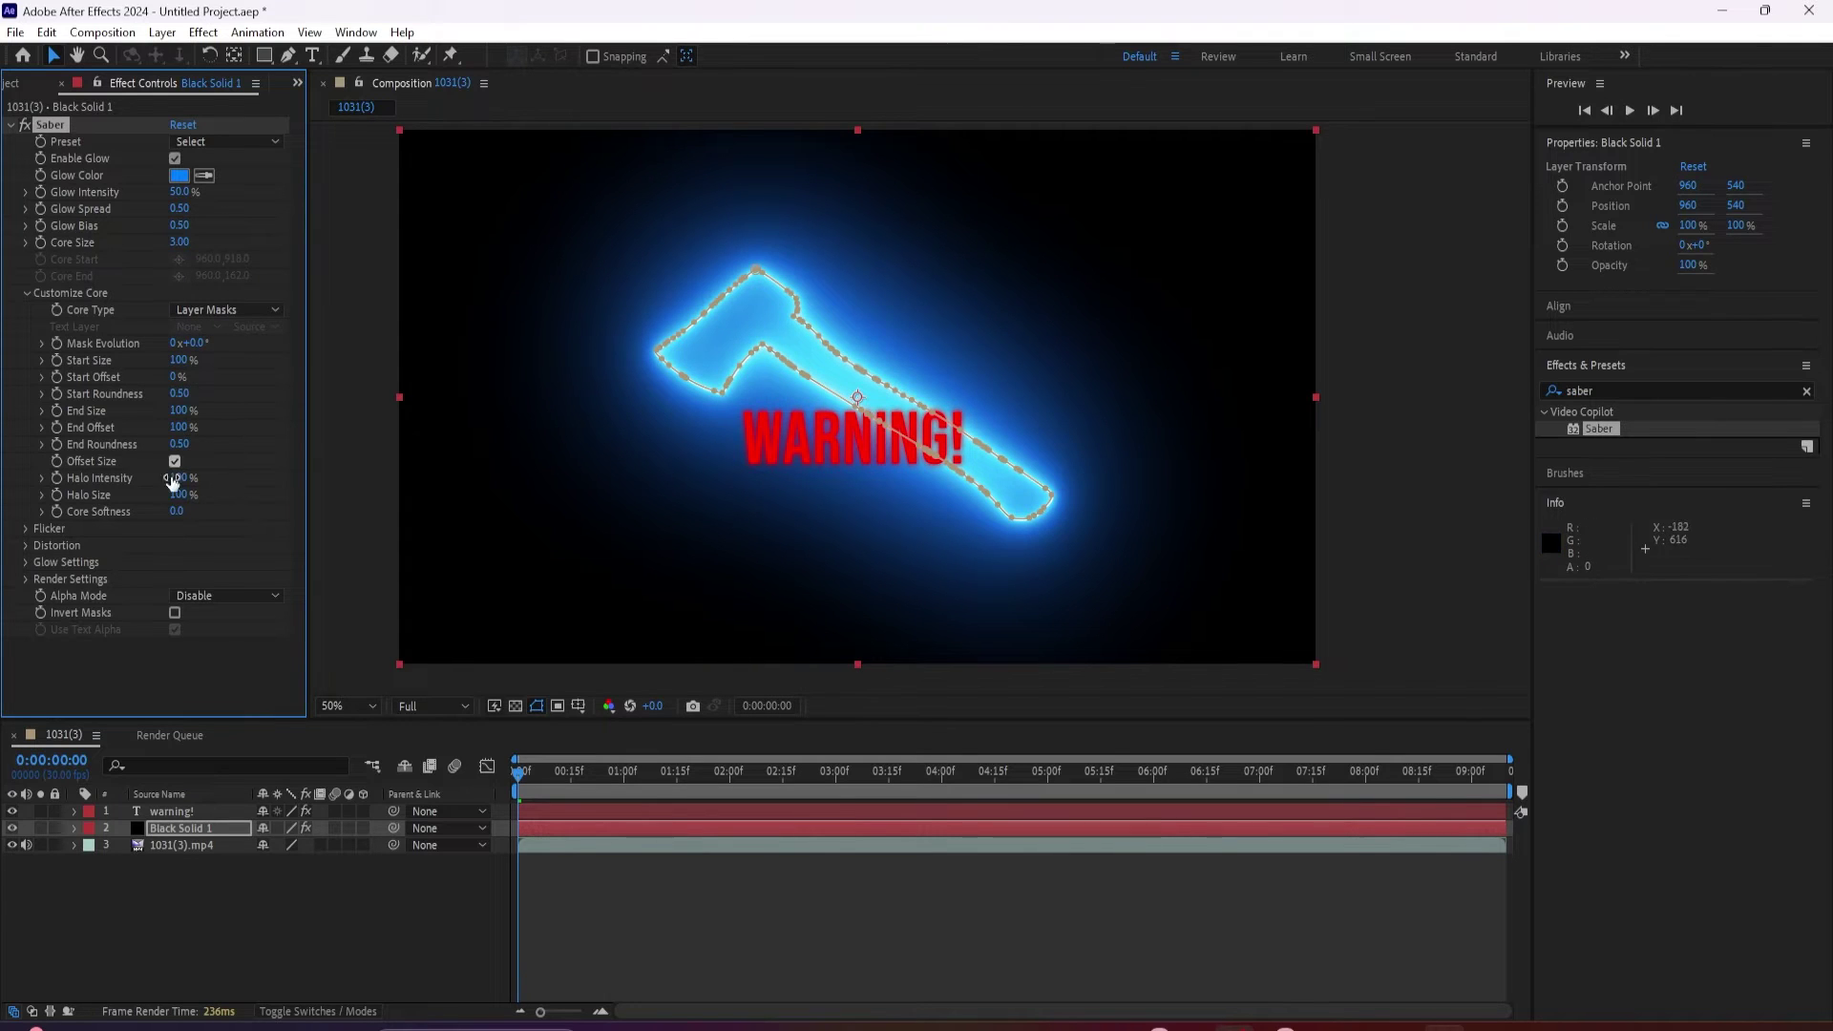
left_click(28, 580)
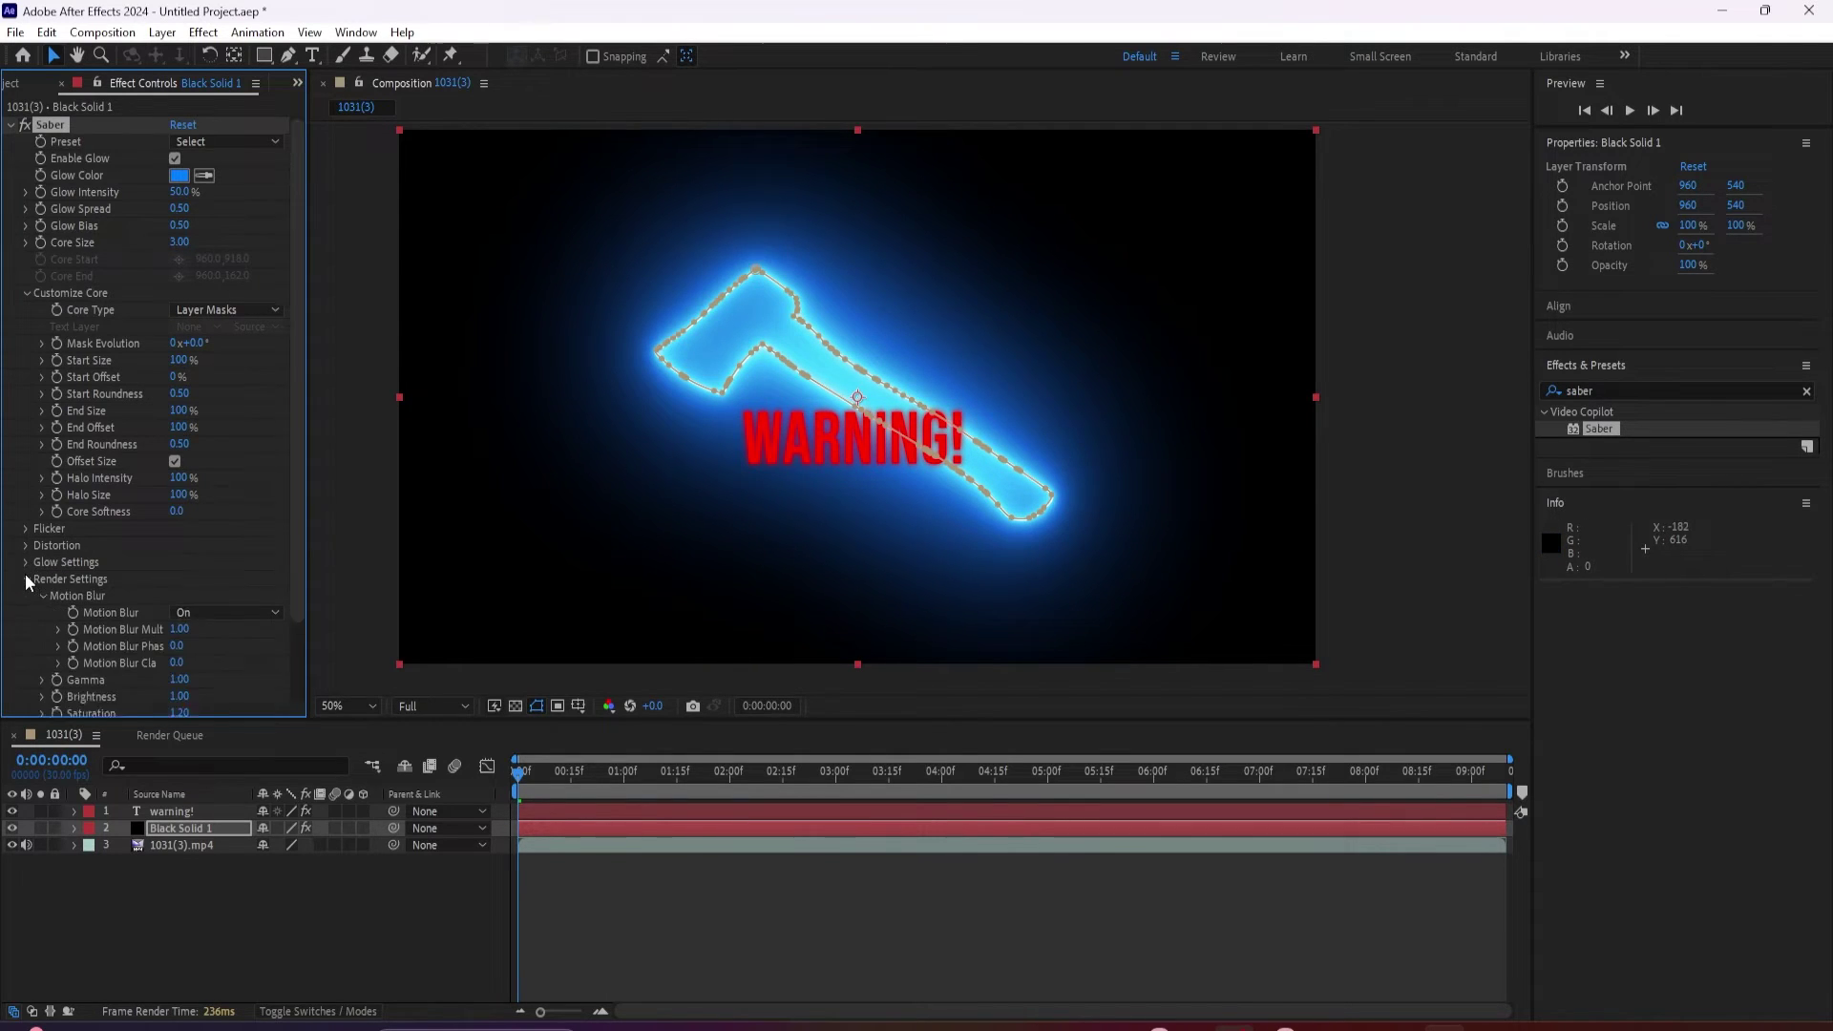
scroll(272, 652, "down", 2)
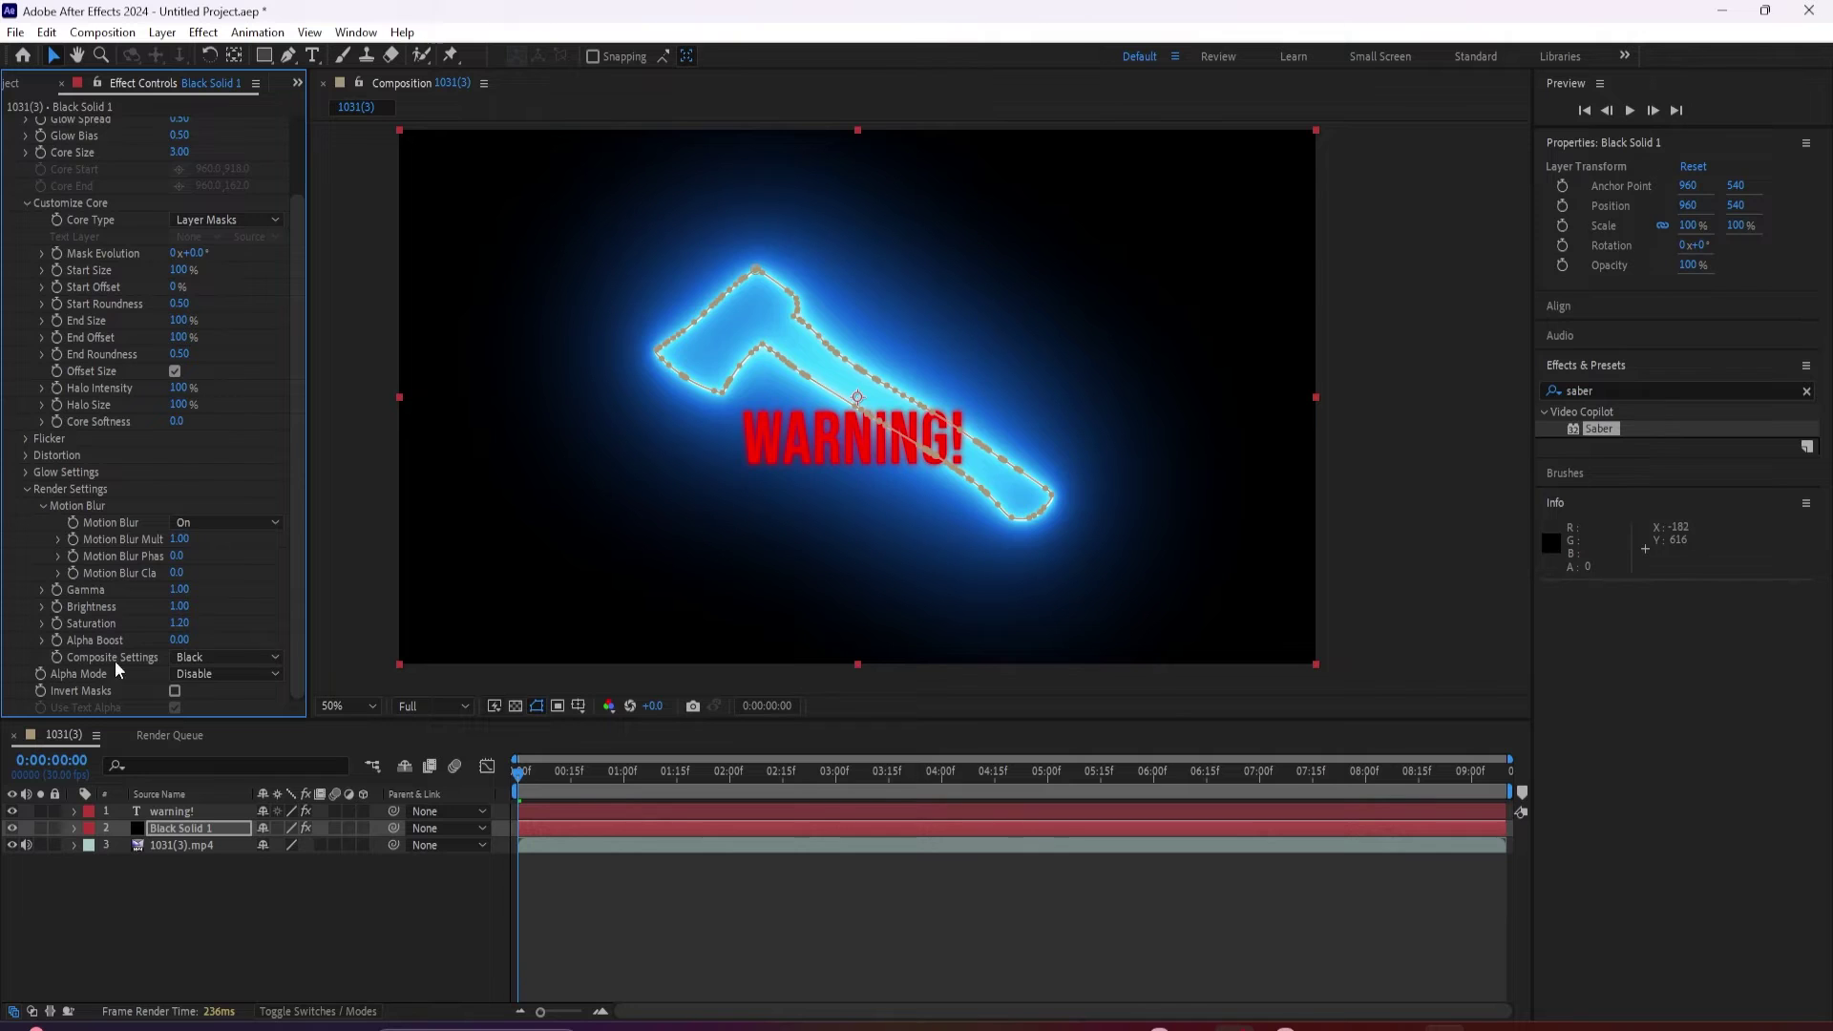
left_click(212, 658)
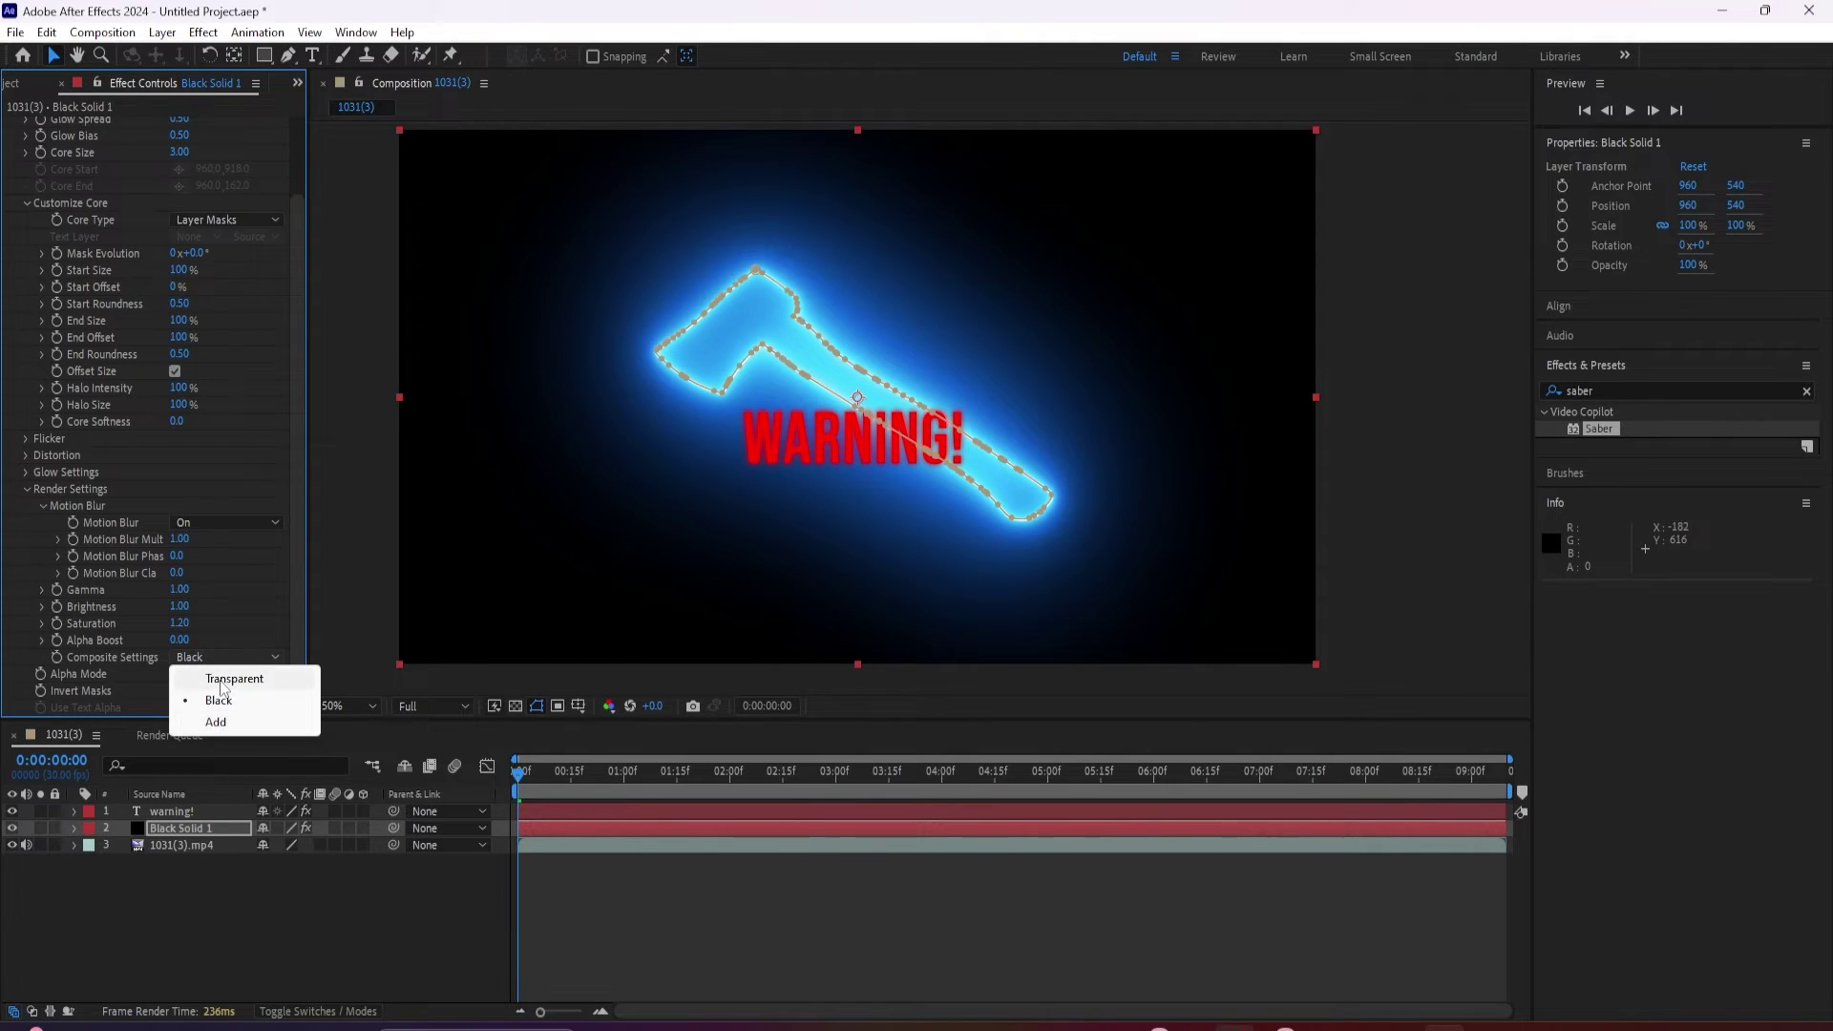
left_click(224, 678)
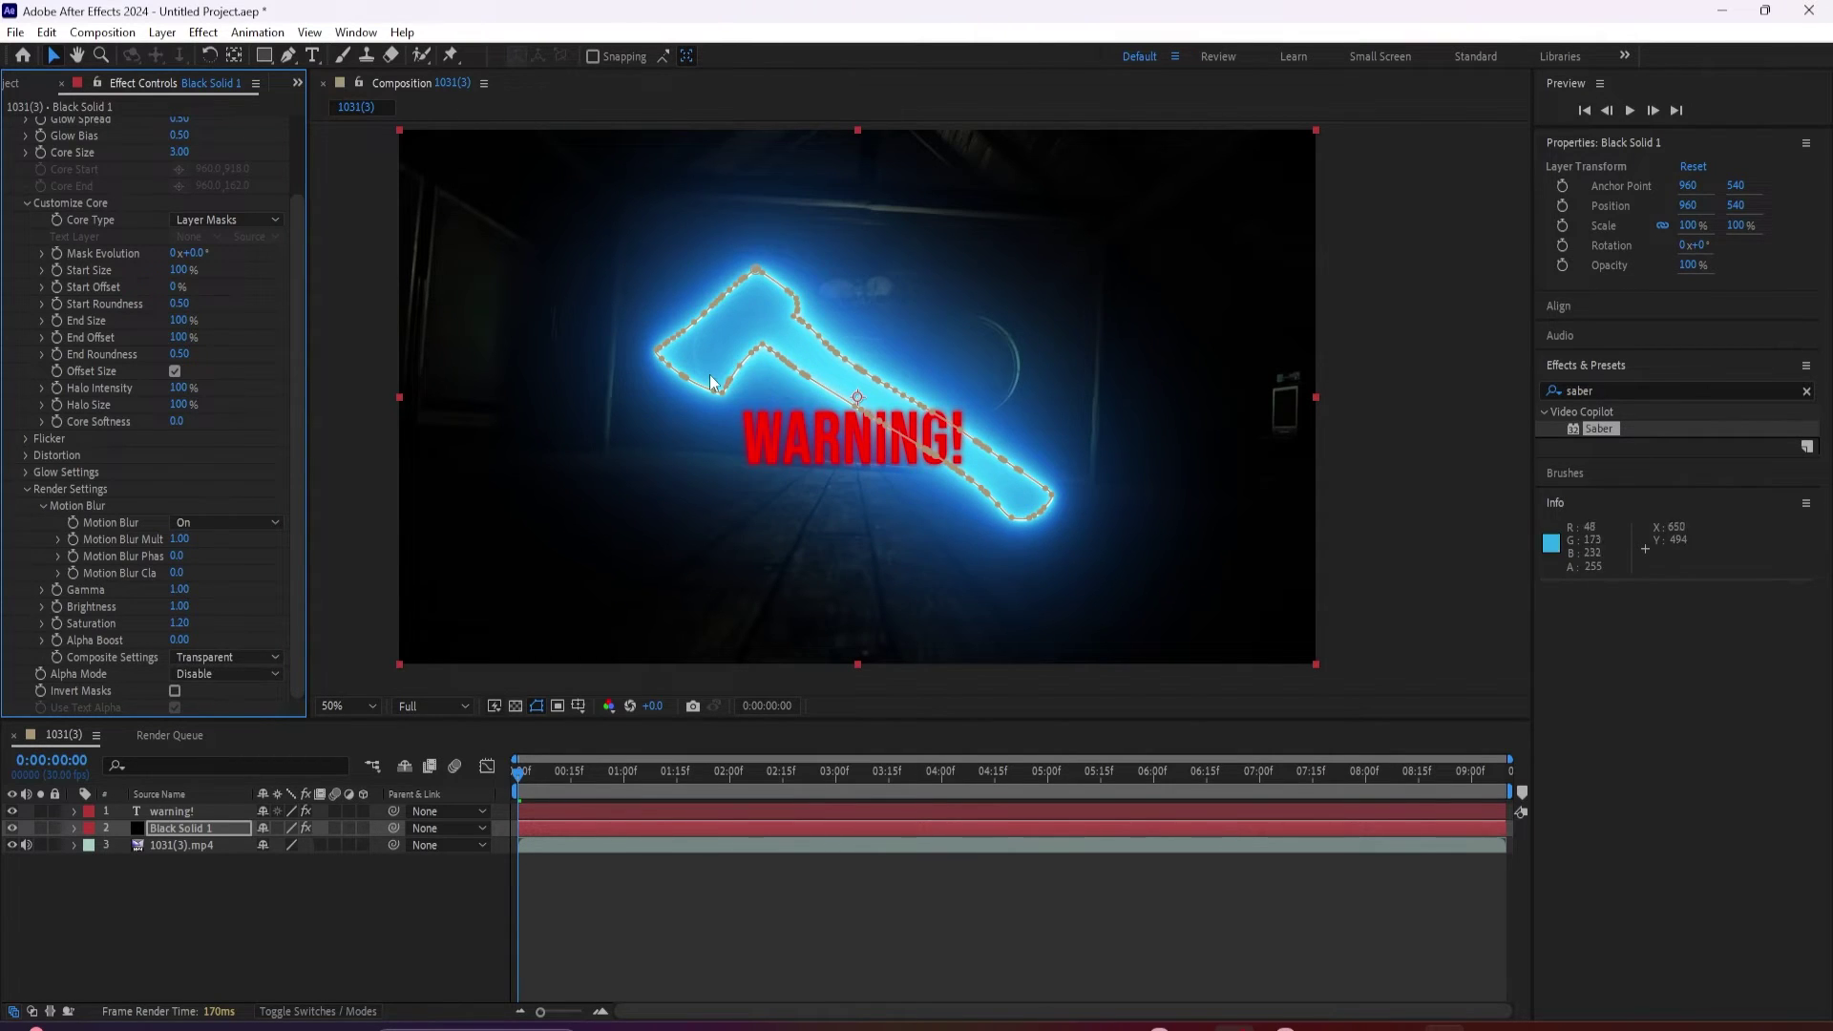
- Change Saber's Glow Color to red (FF0000) and set Core Size to 1
scroll(300, 353, "up", 2)
scroll(300, 353, "up", 1)
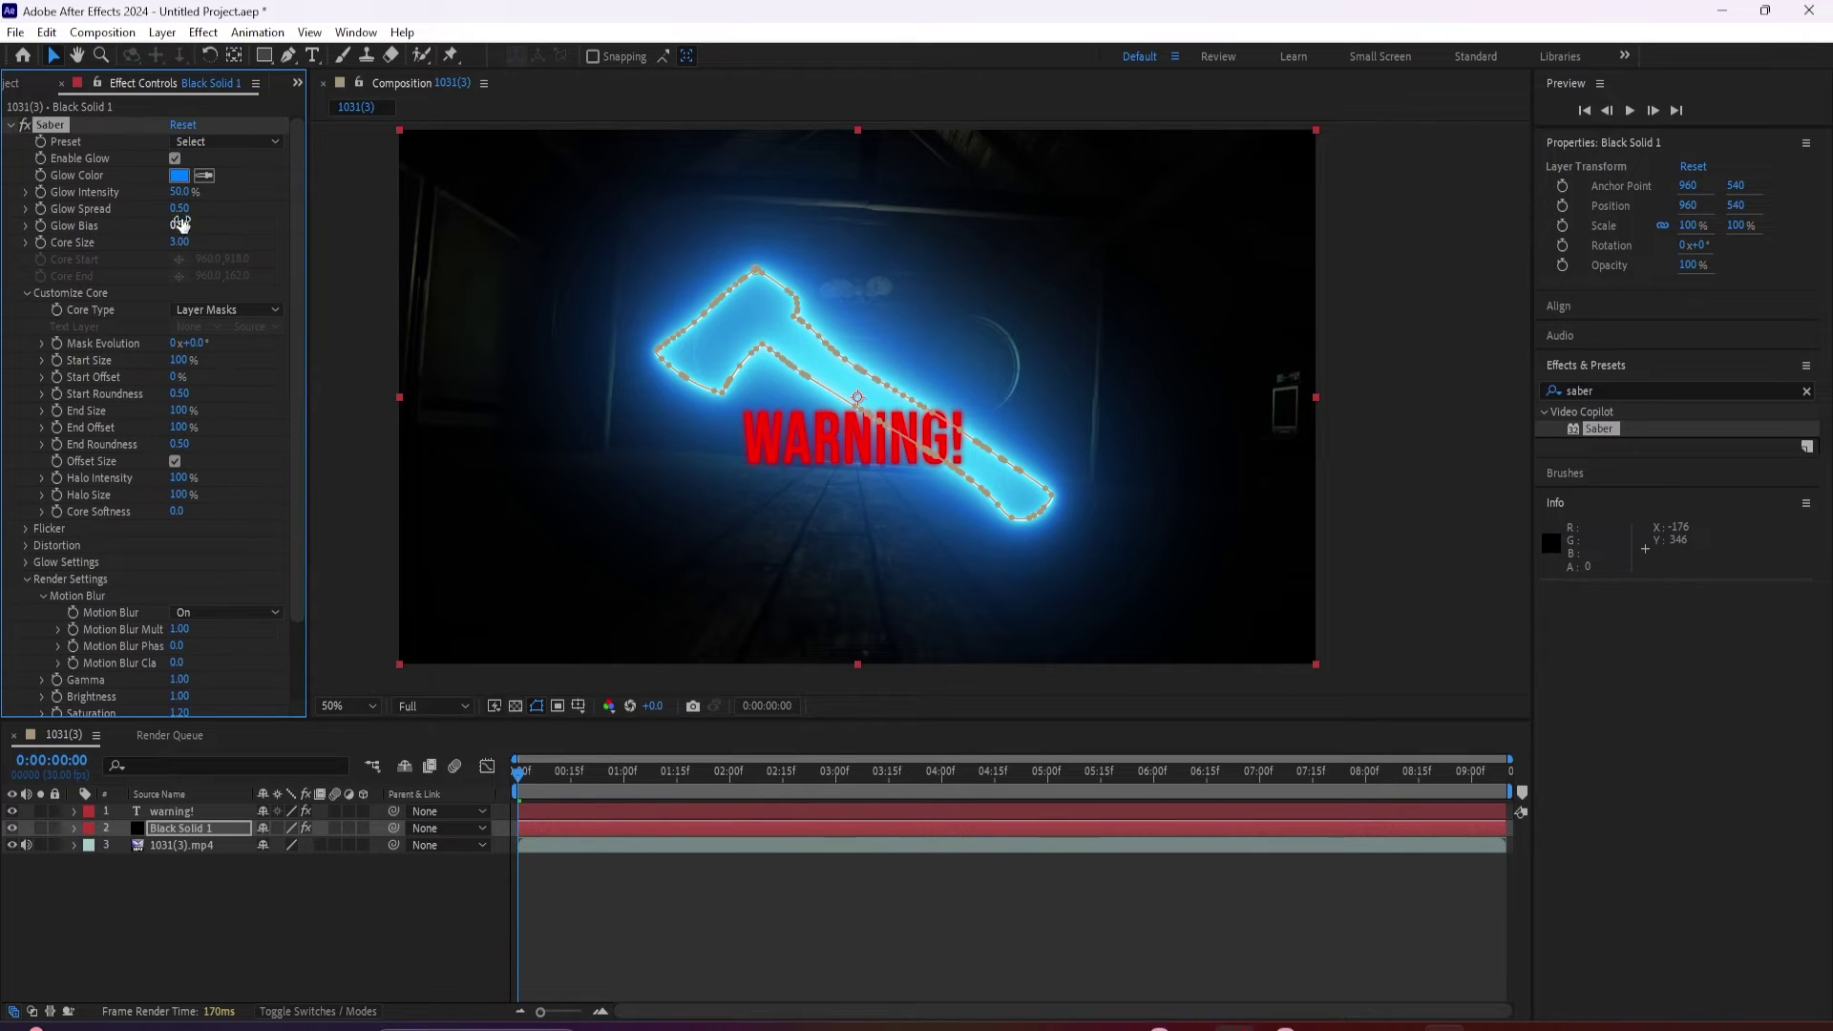
left_click(178, 175)
left_click_drag(954, 423, 951, 392)
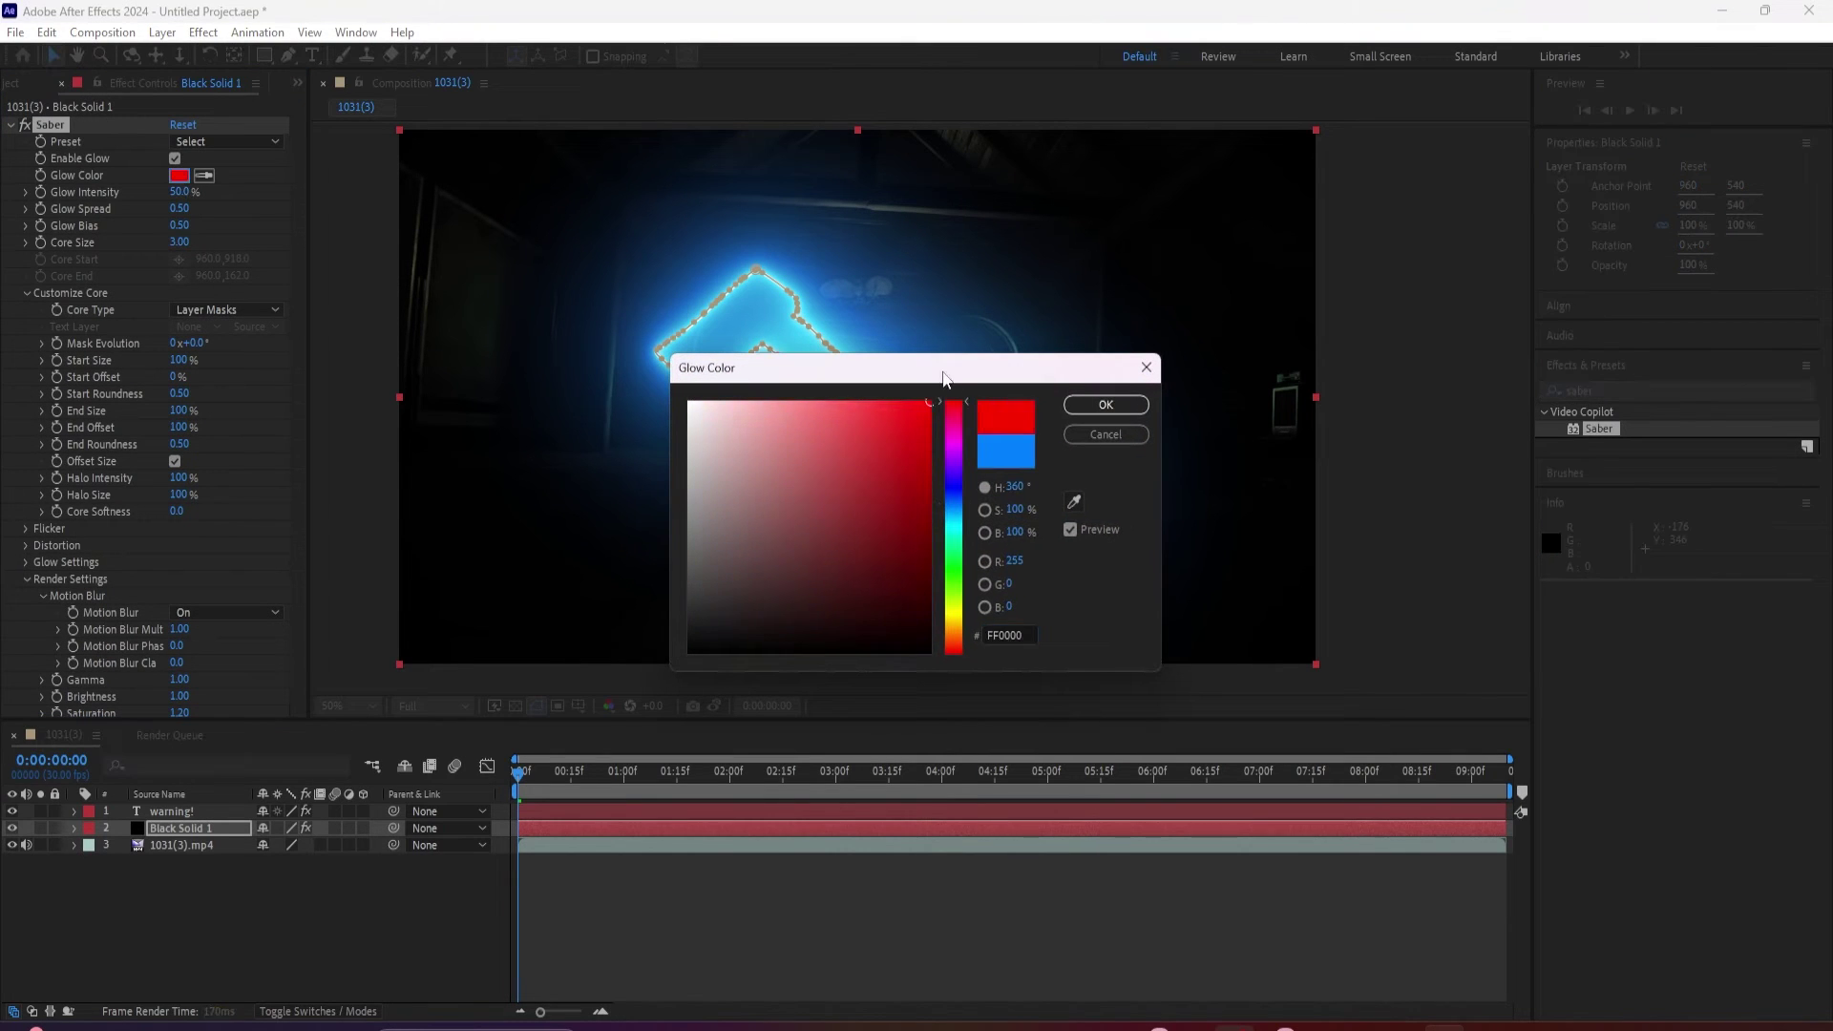
left_click(1098, 405)
left_click(178, 242)
type("1")
key("Return")
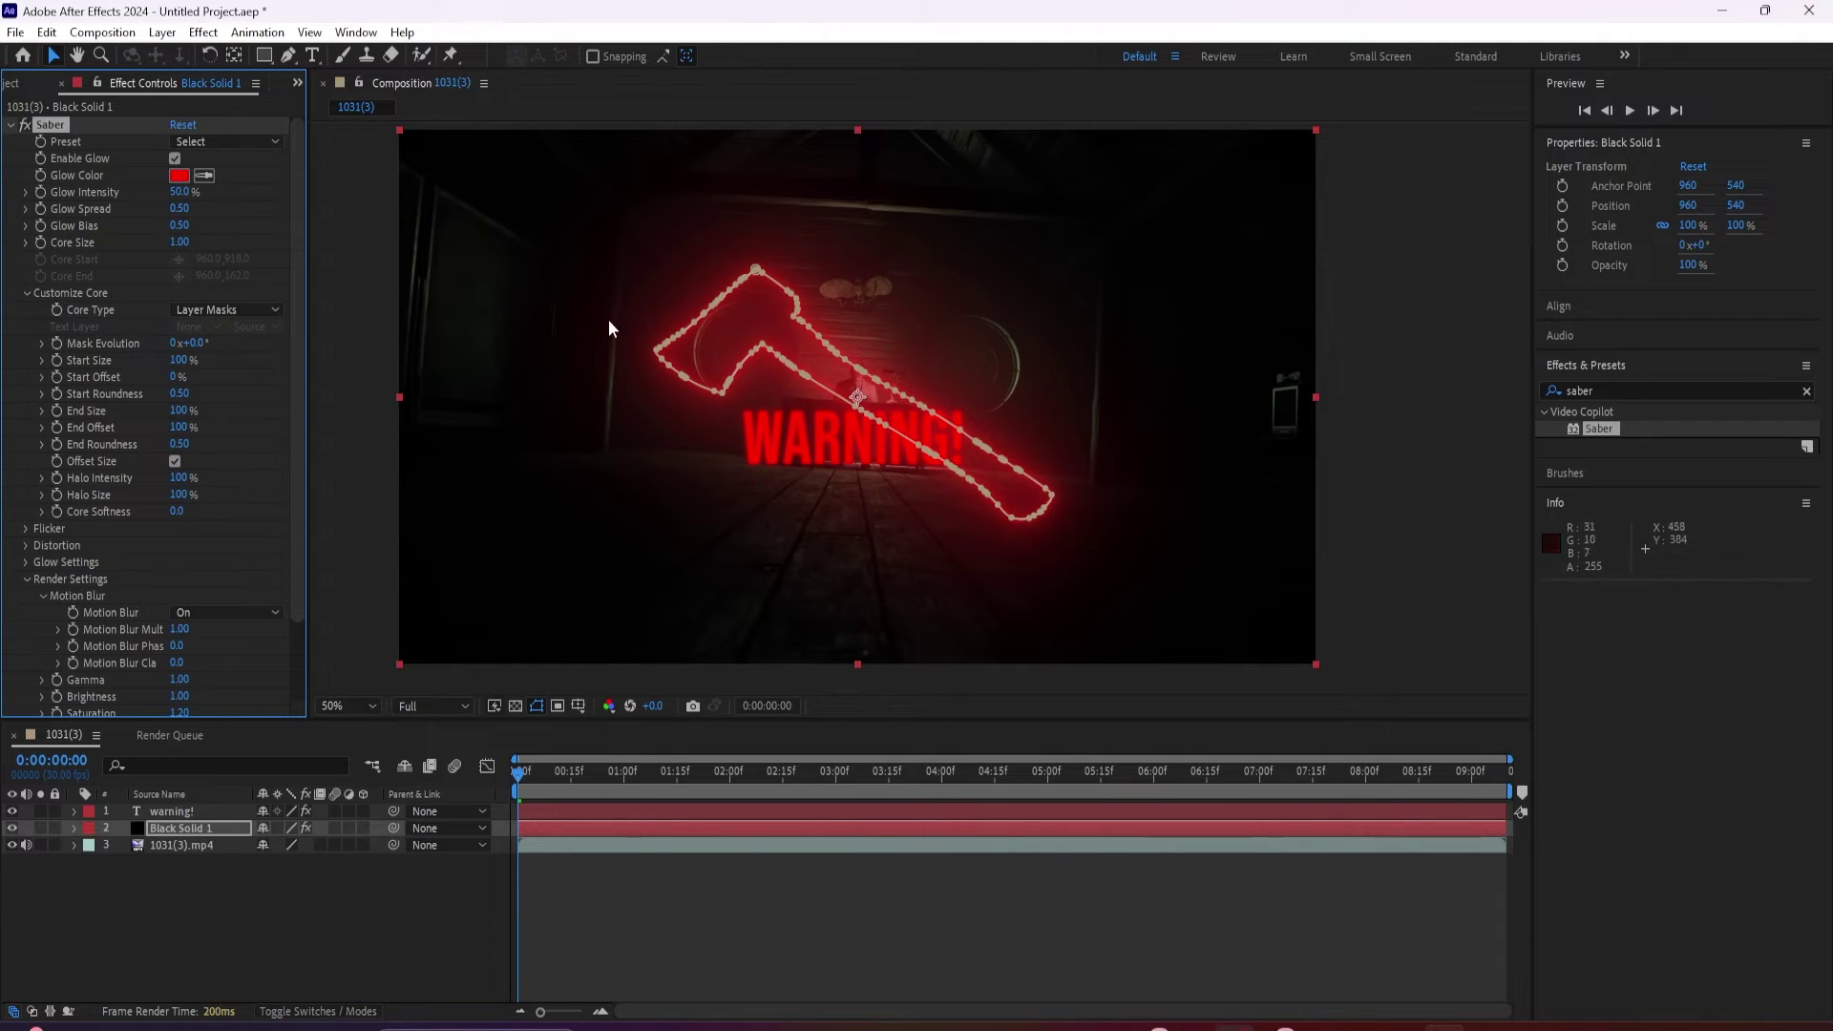
left_click(162, 830)
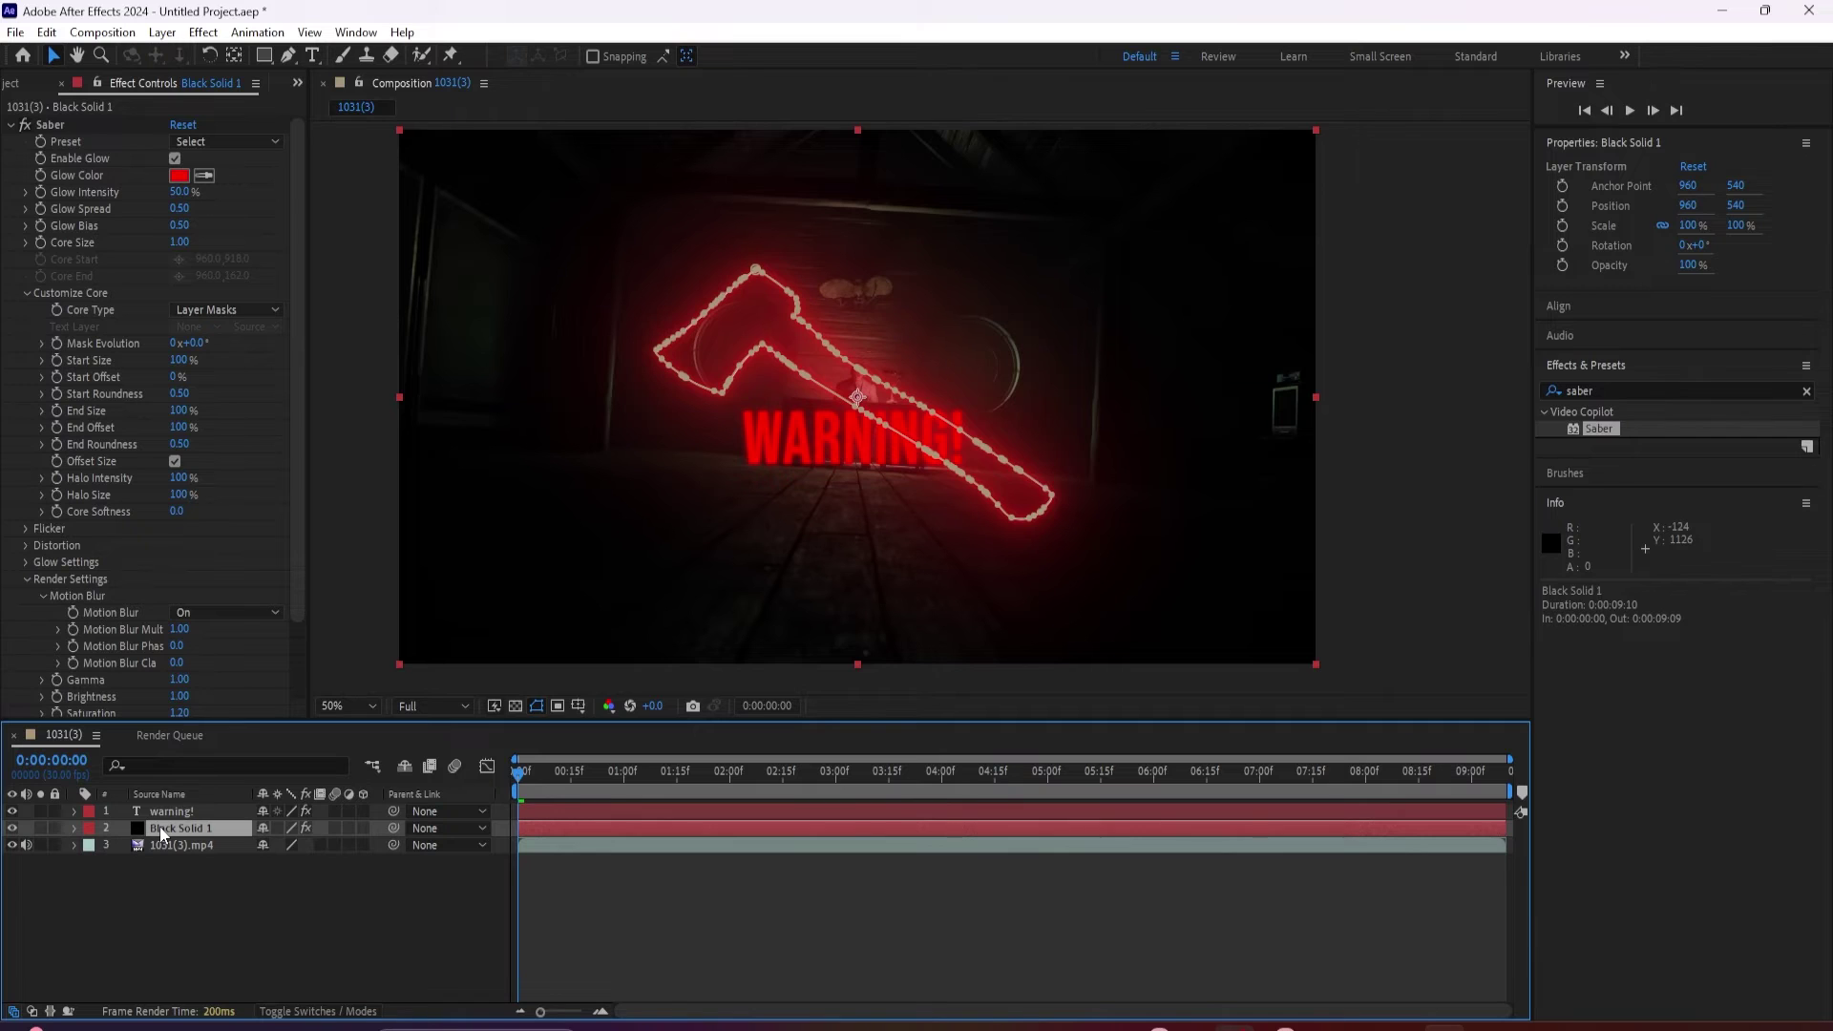
- Scale the axe solid to 42% and move it down to Y 600
key("s")
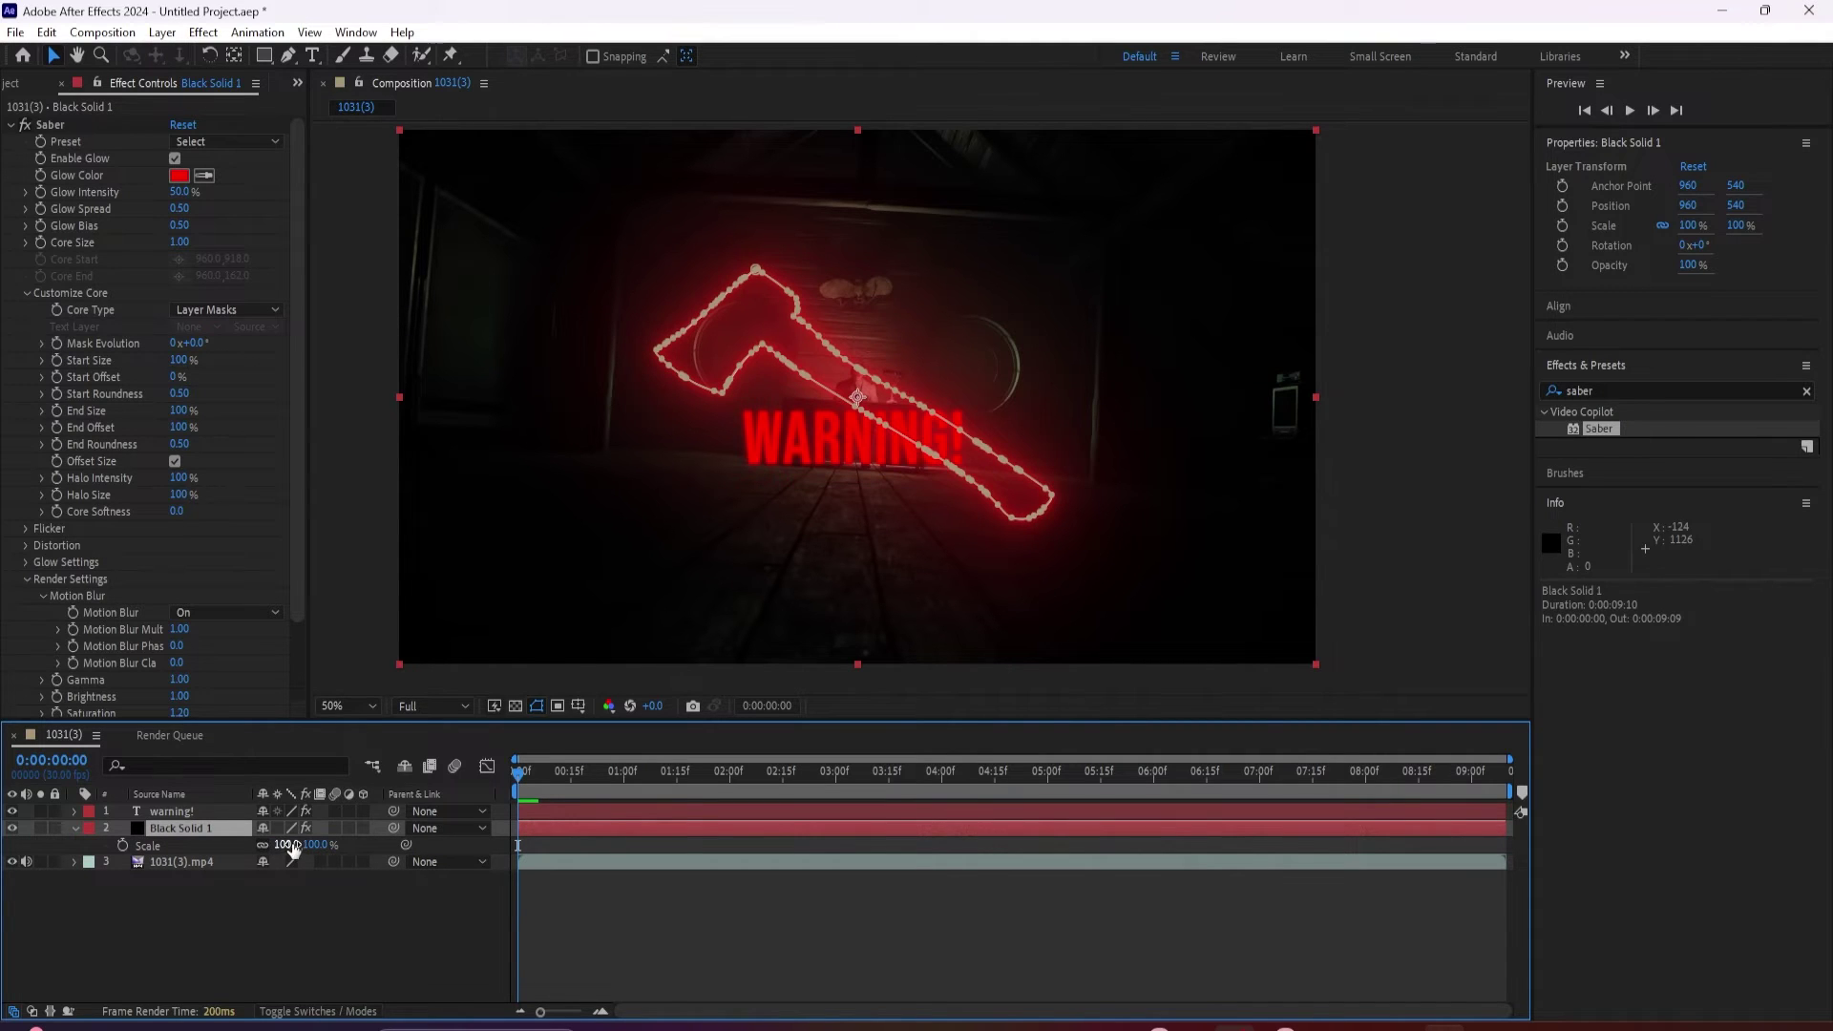
left_click_drag(292, 846, 237, 852)
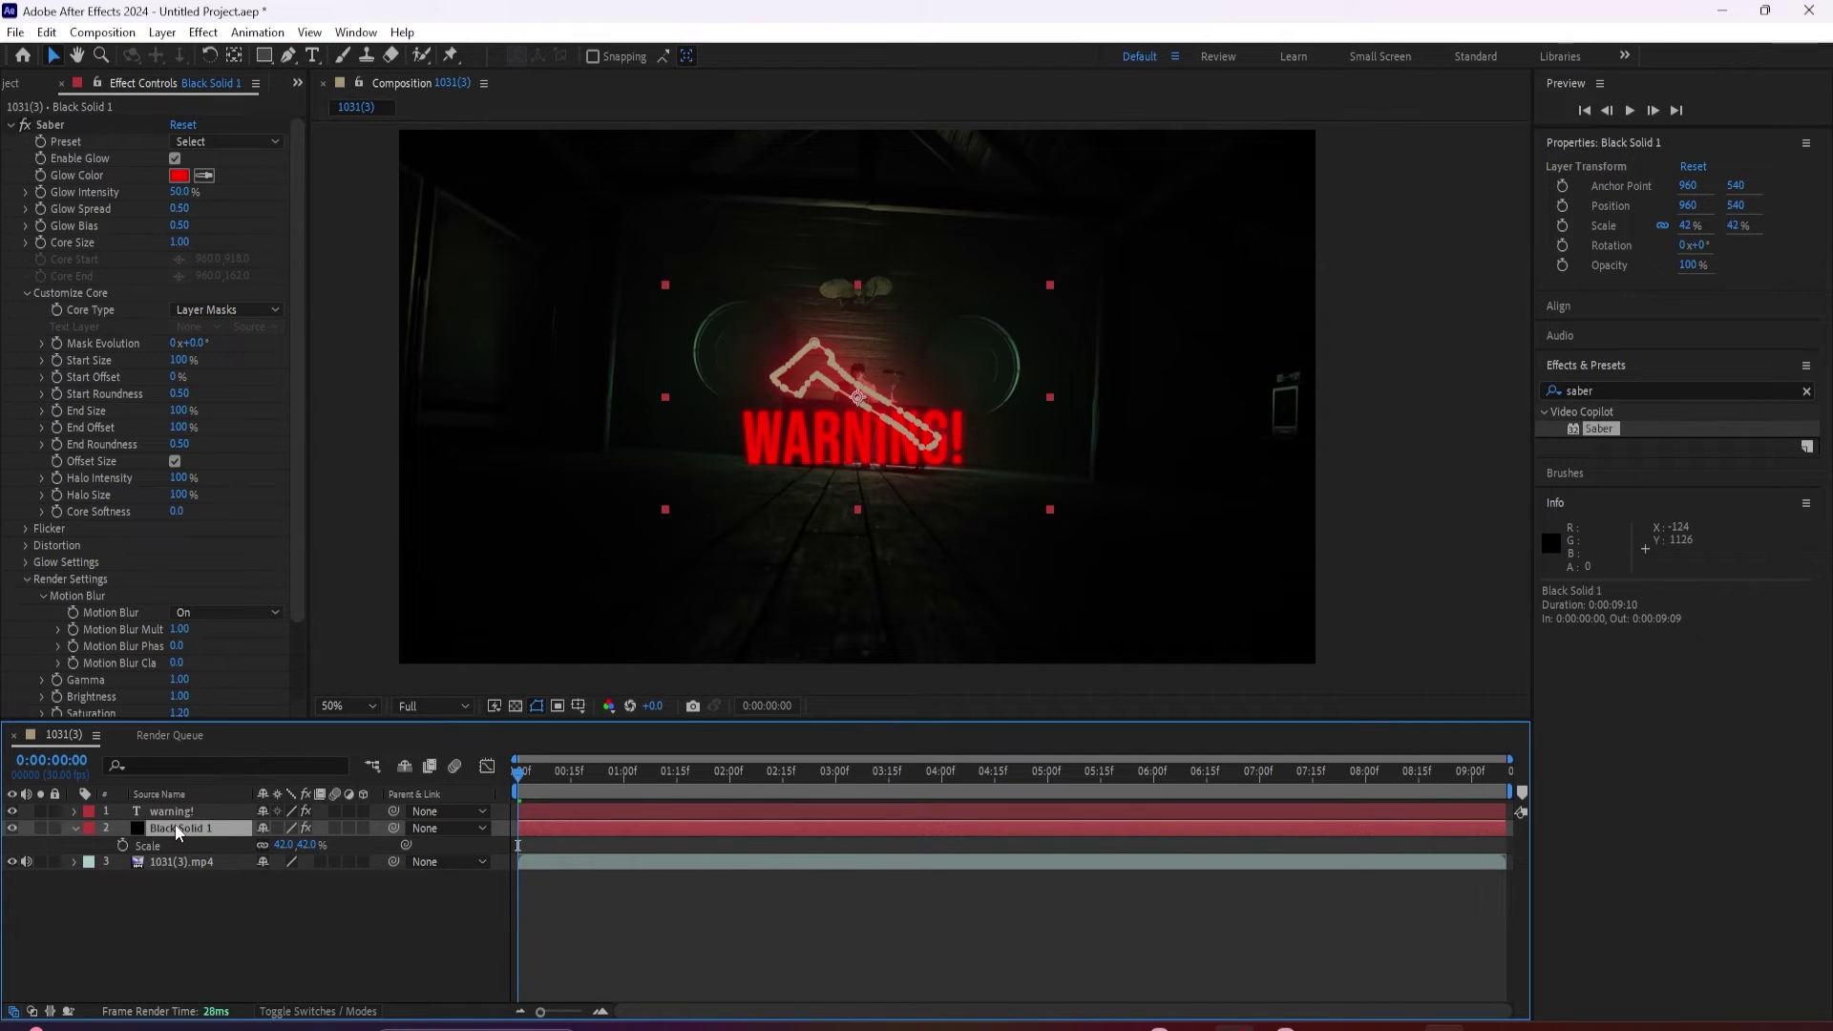
key("p")
left_click_drag(295, 845, 339, 847)
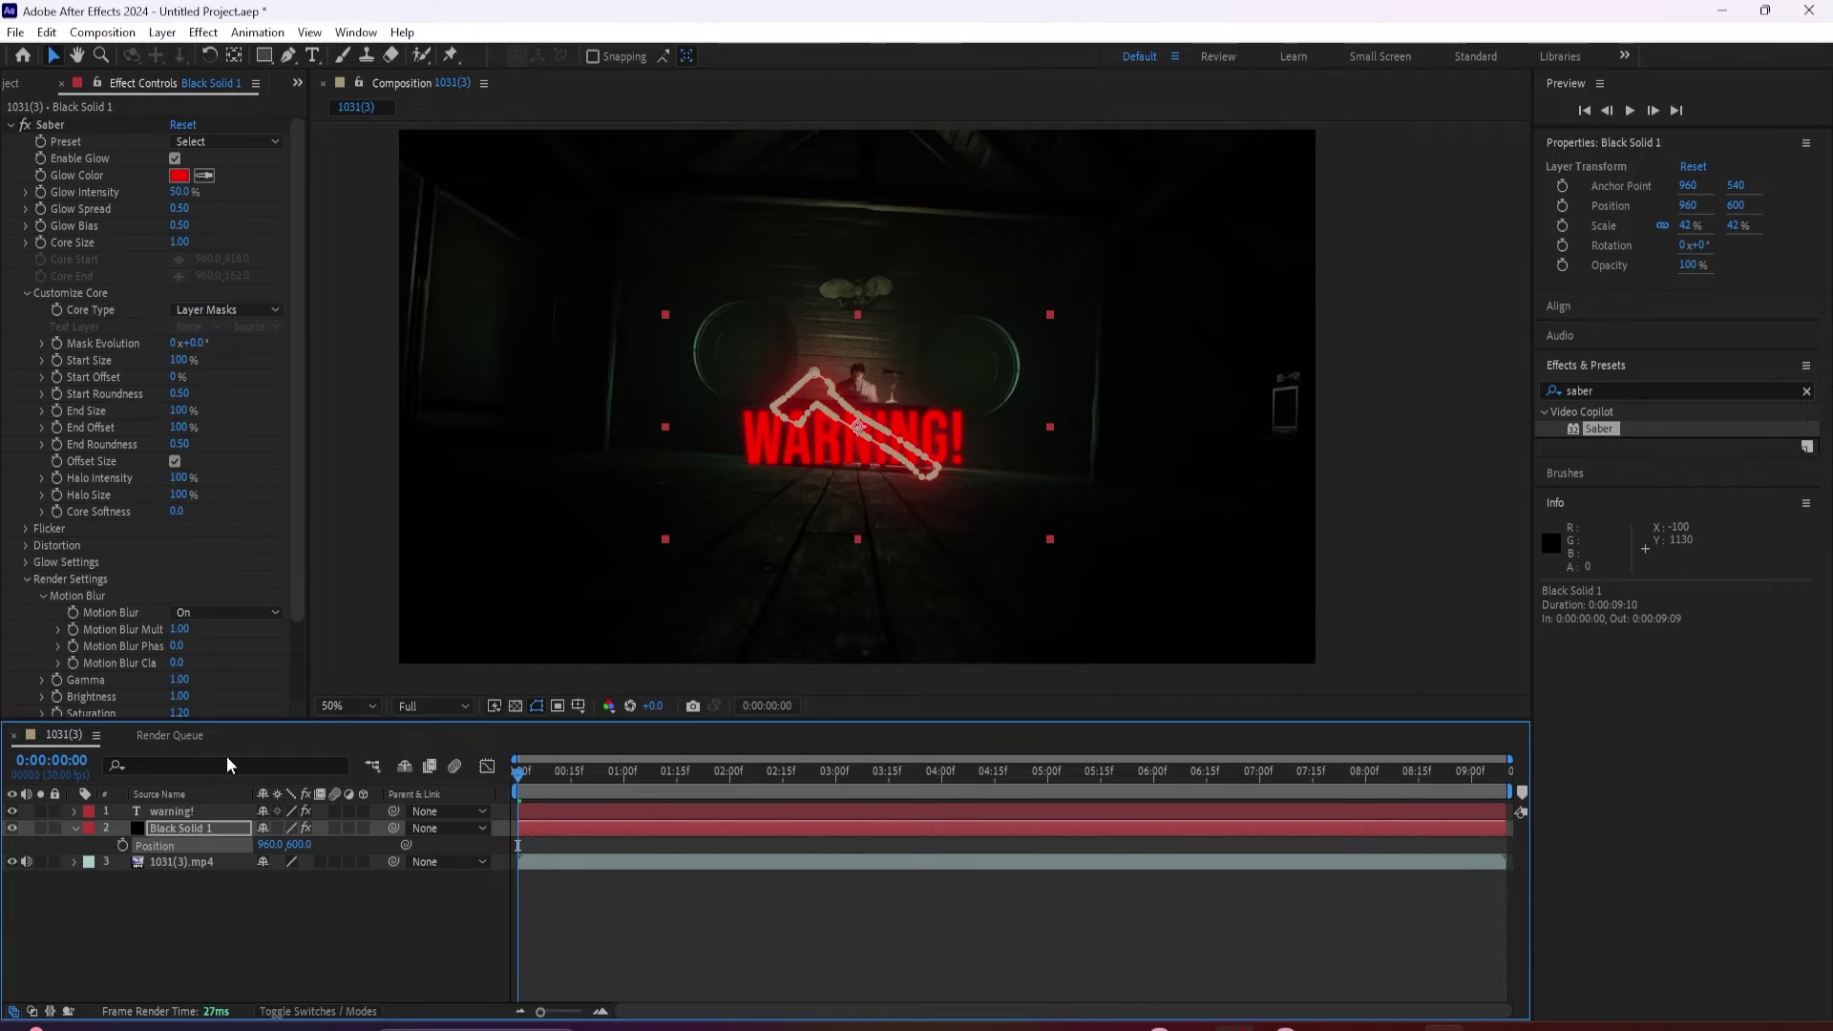
- Enlarge Black Solid 1 to 58% scale
left_click(1077, 487)
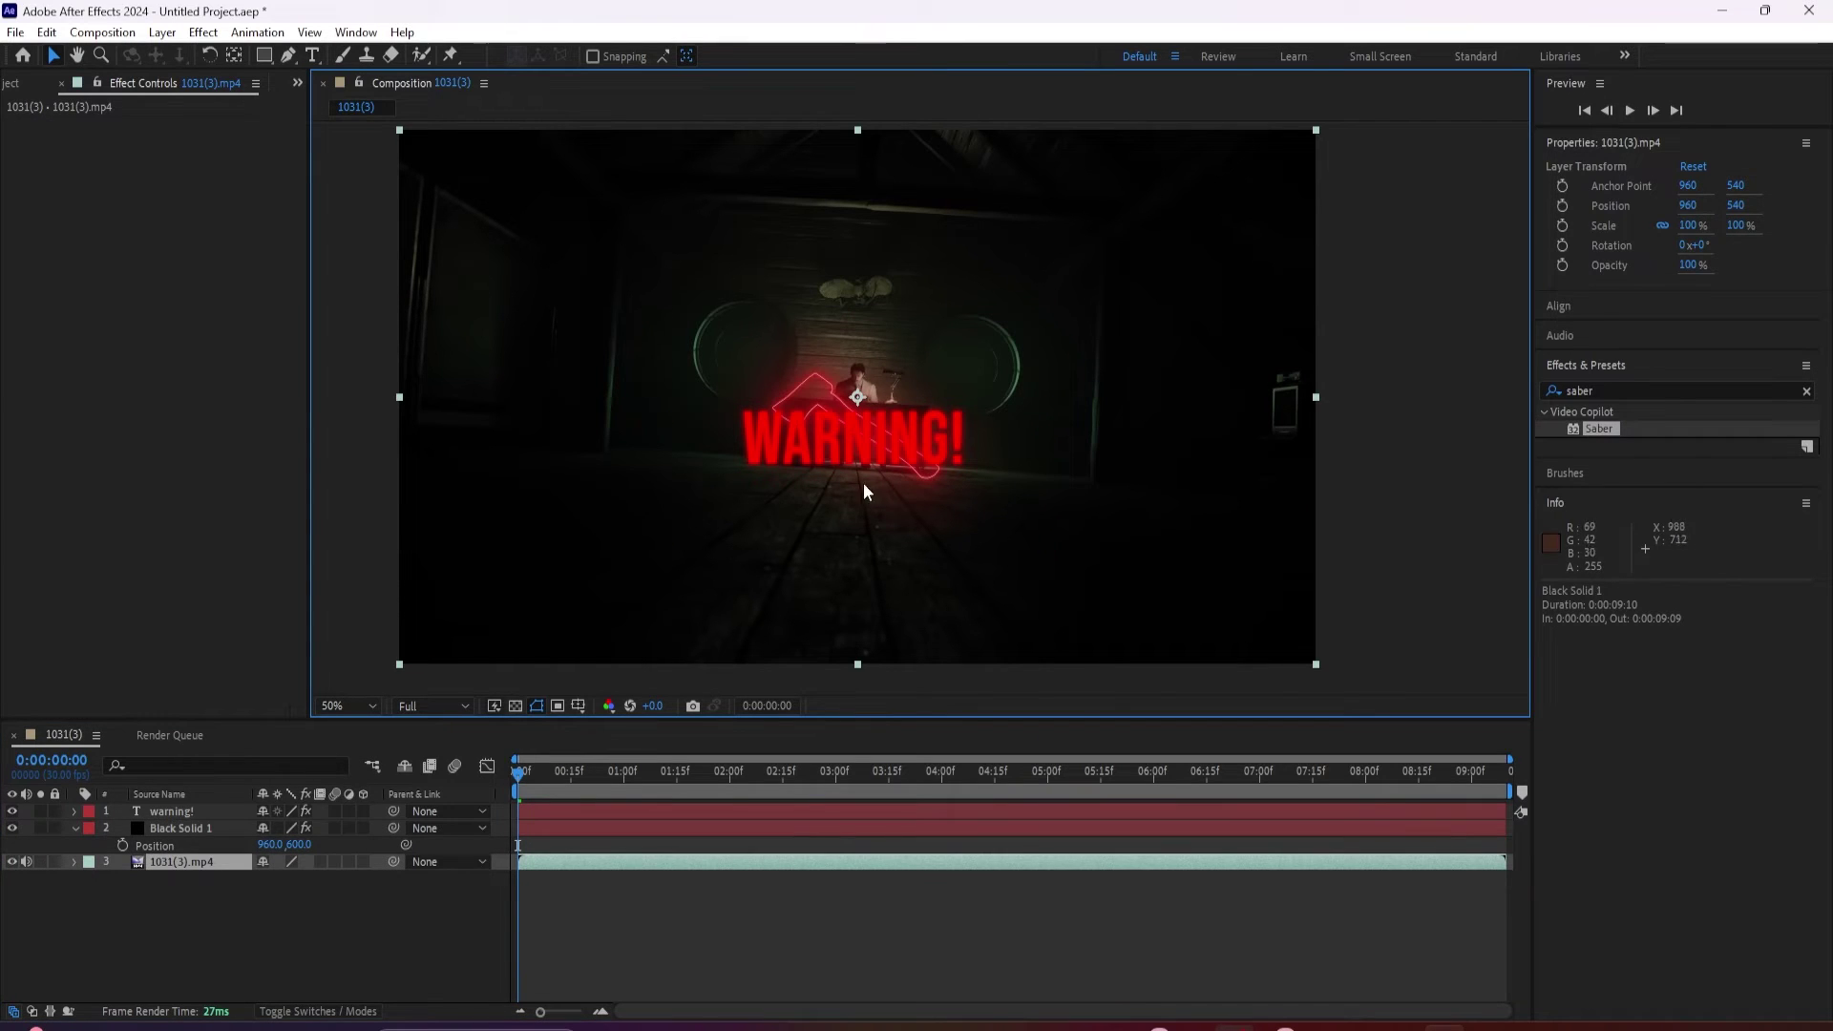
left_click(178, 846)
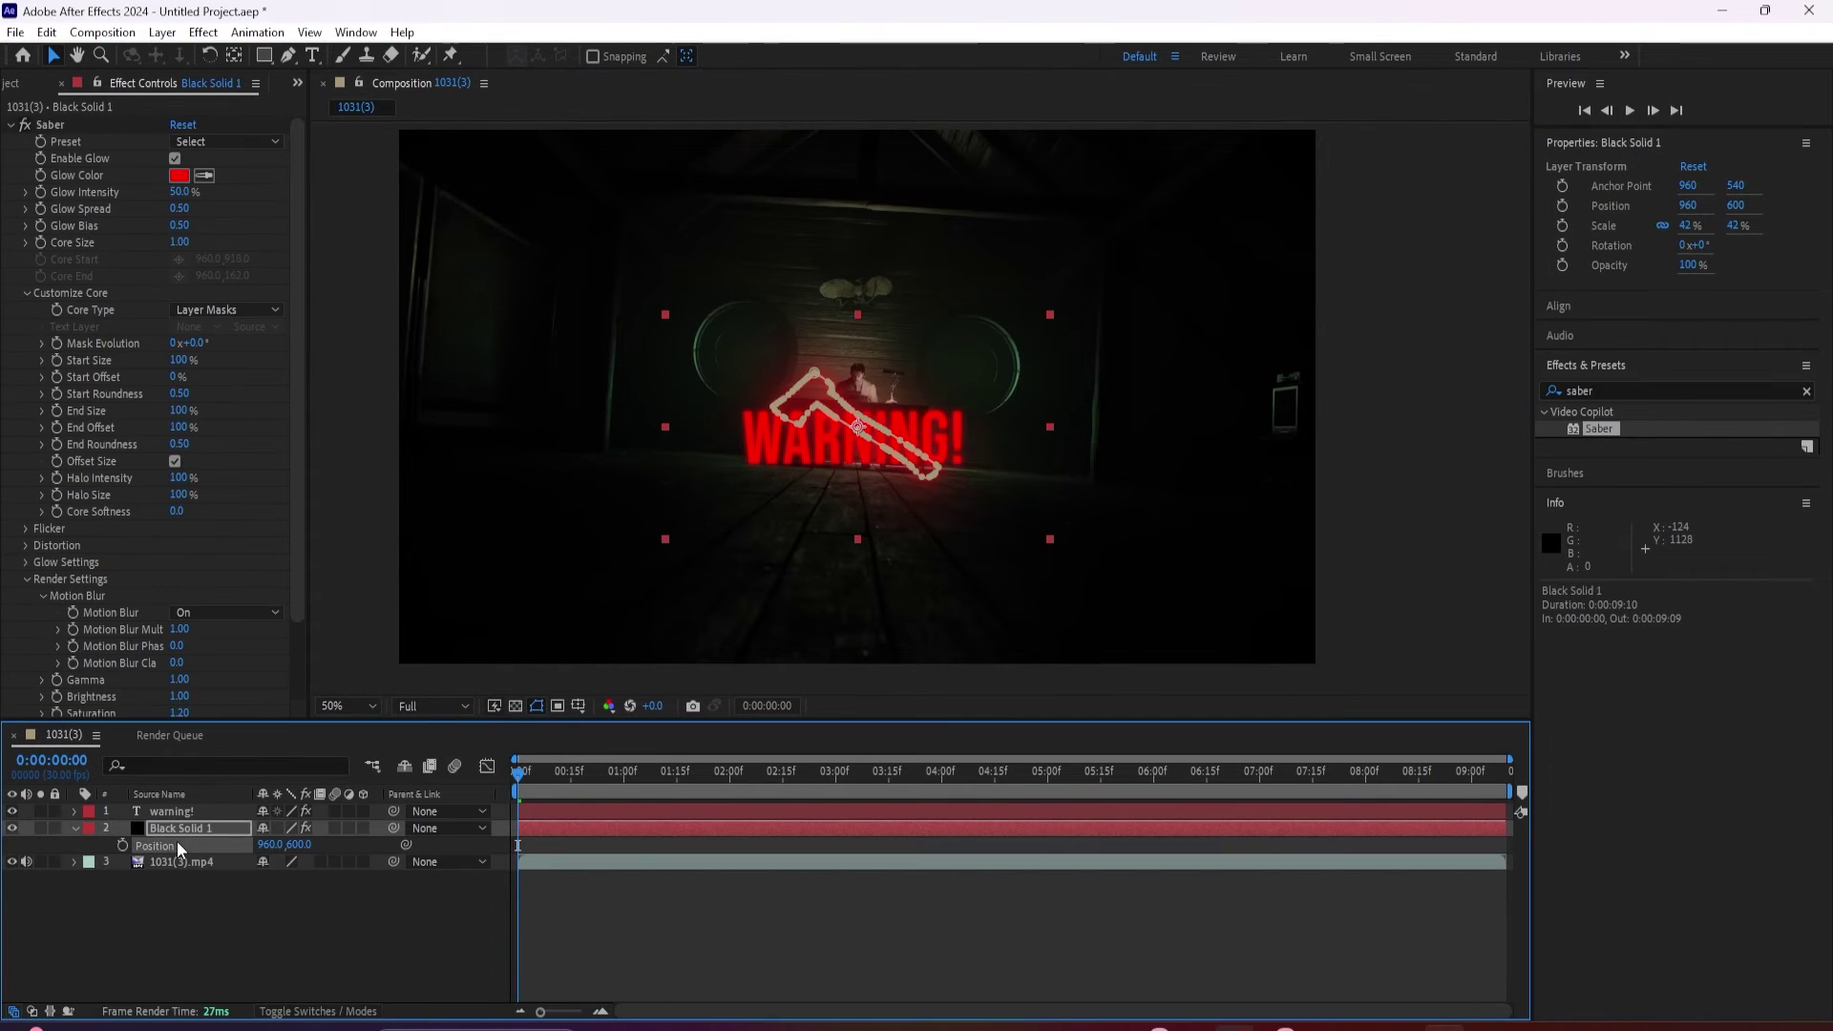
key("s")
left_click_drag(283, 845, 302, 848)
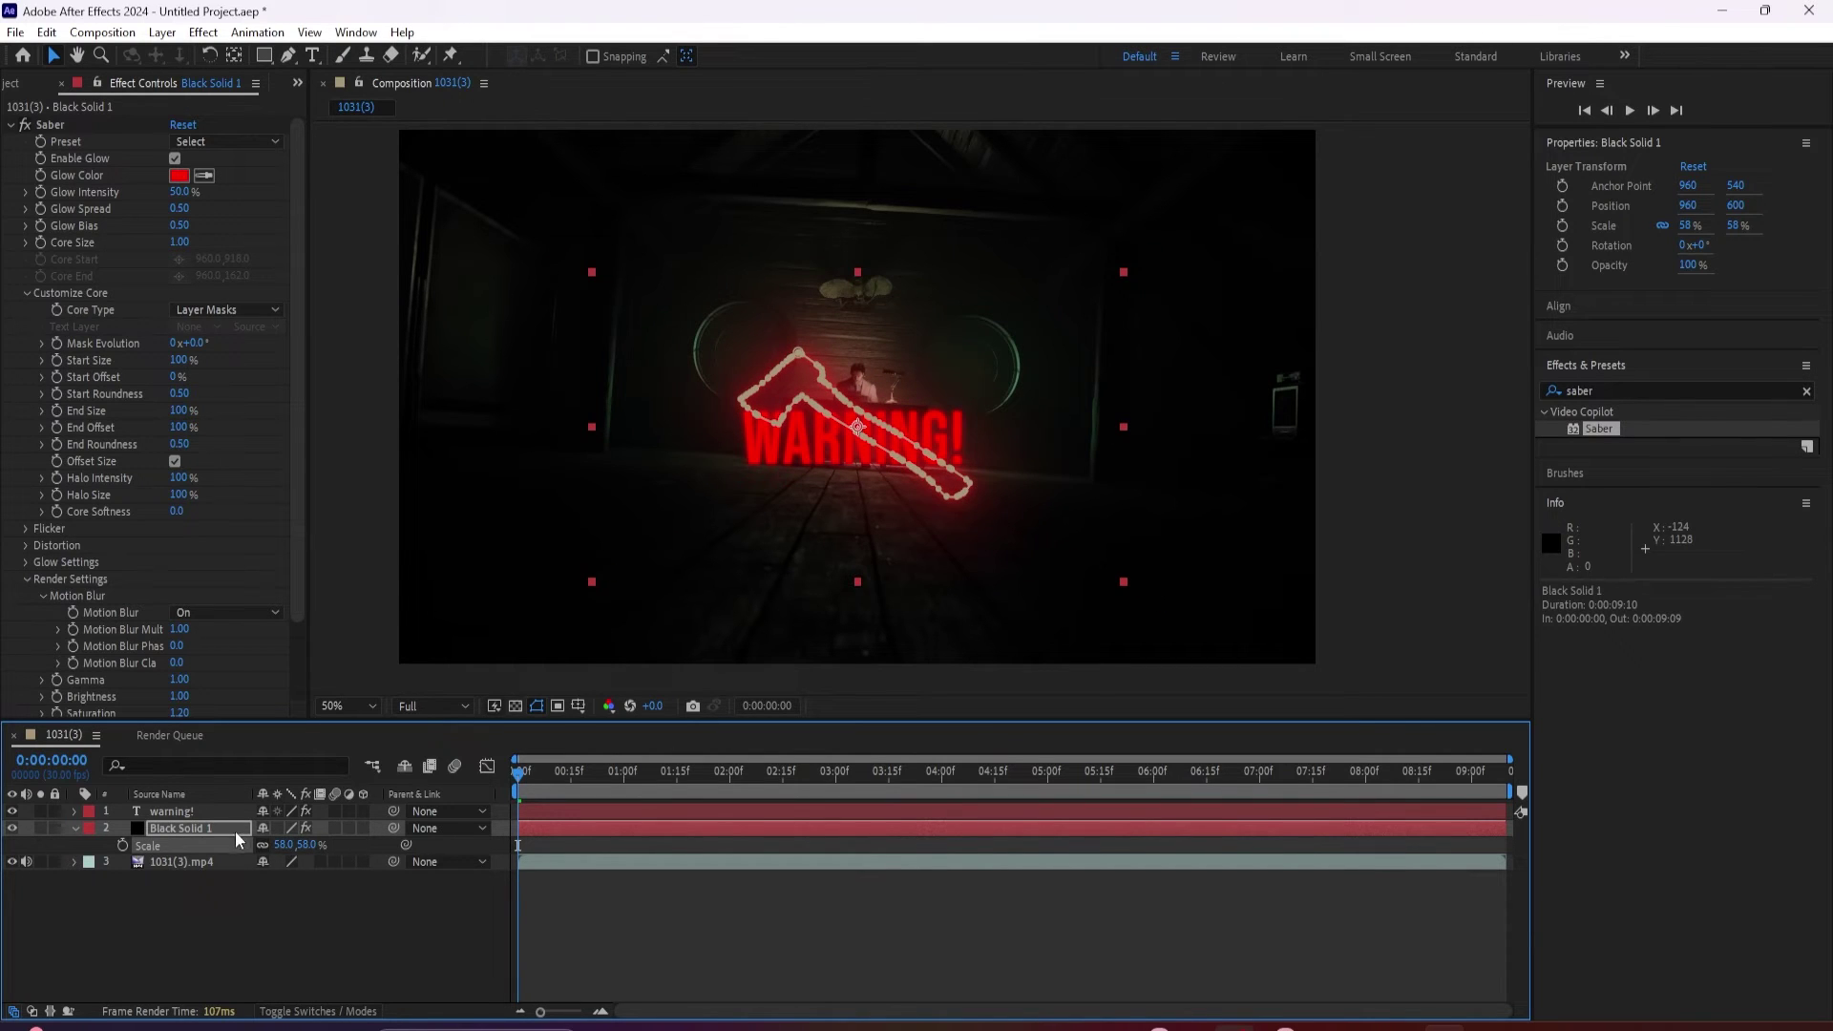
left_click_drag(517, 774, 709, 785)
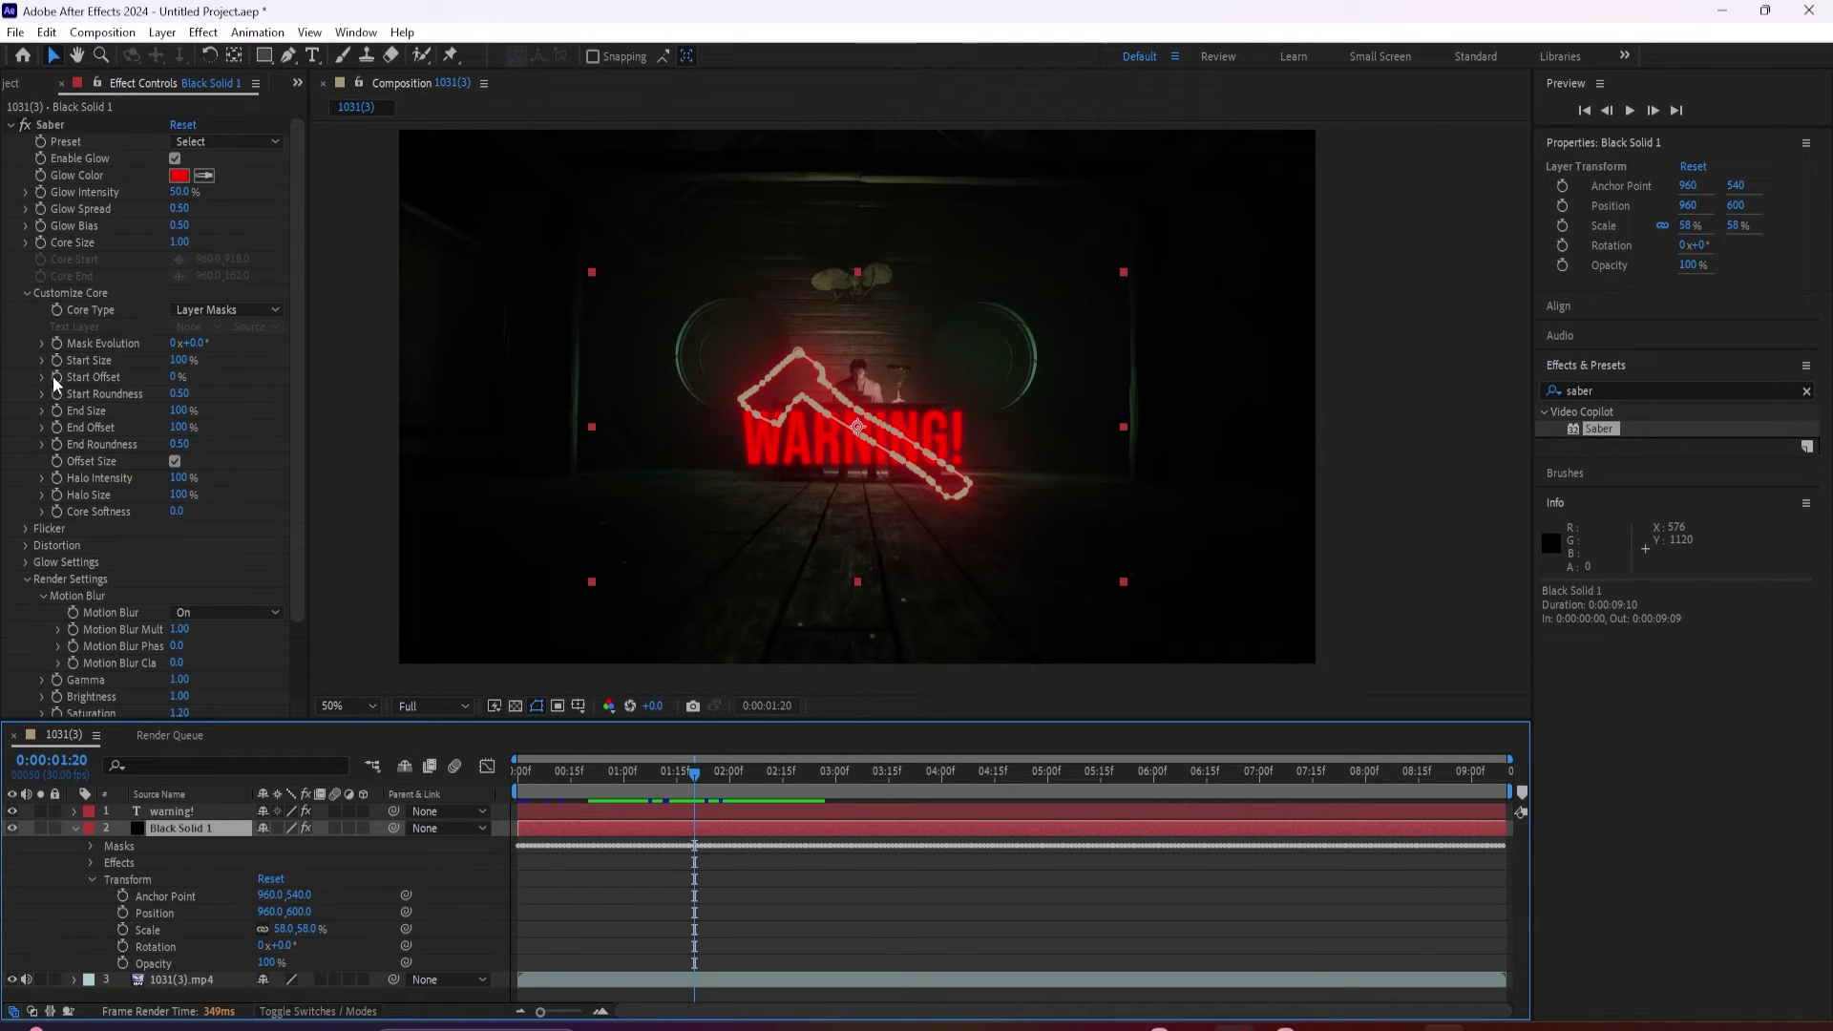
- Keyframe Saber's Start Offset at 100% at 1:20 and 0% at 2:23
left_click(53, 376)
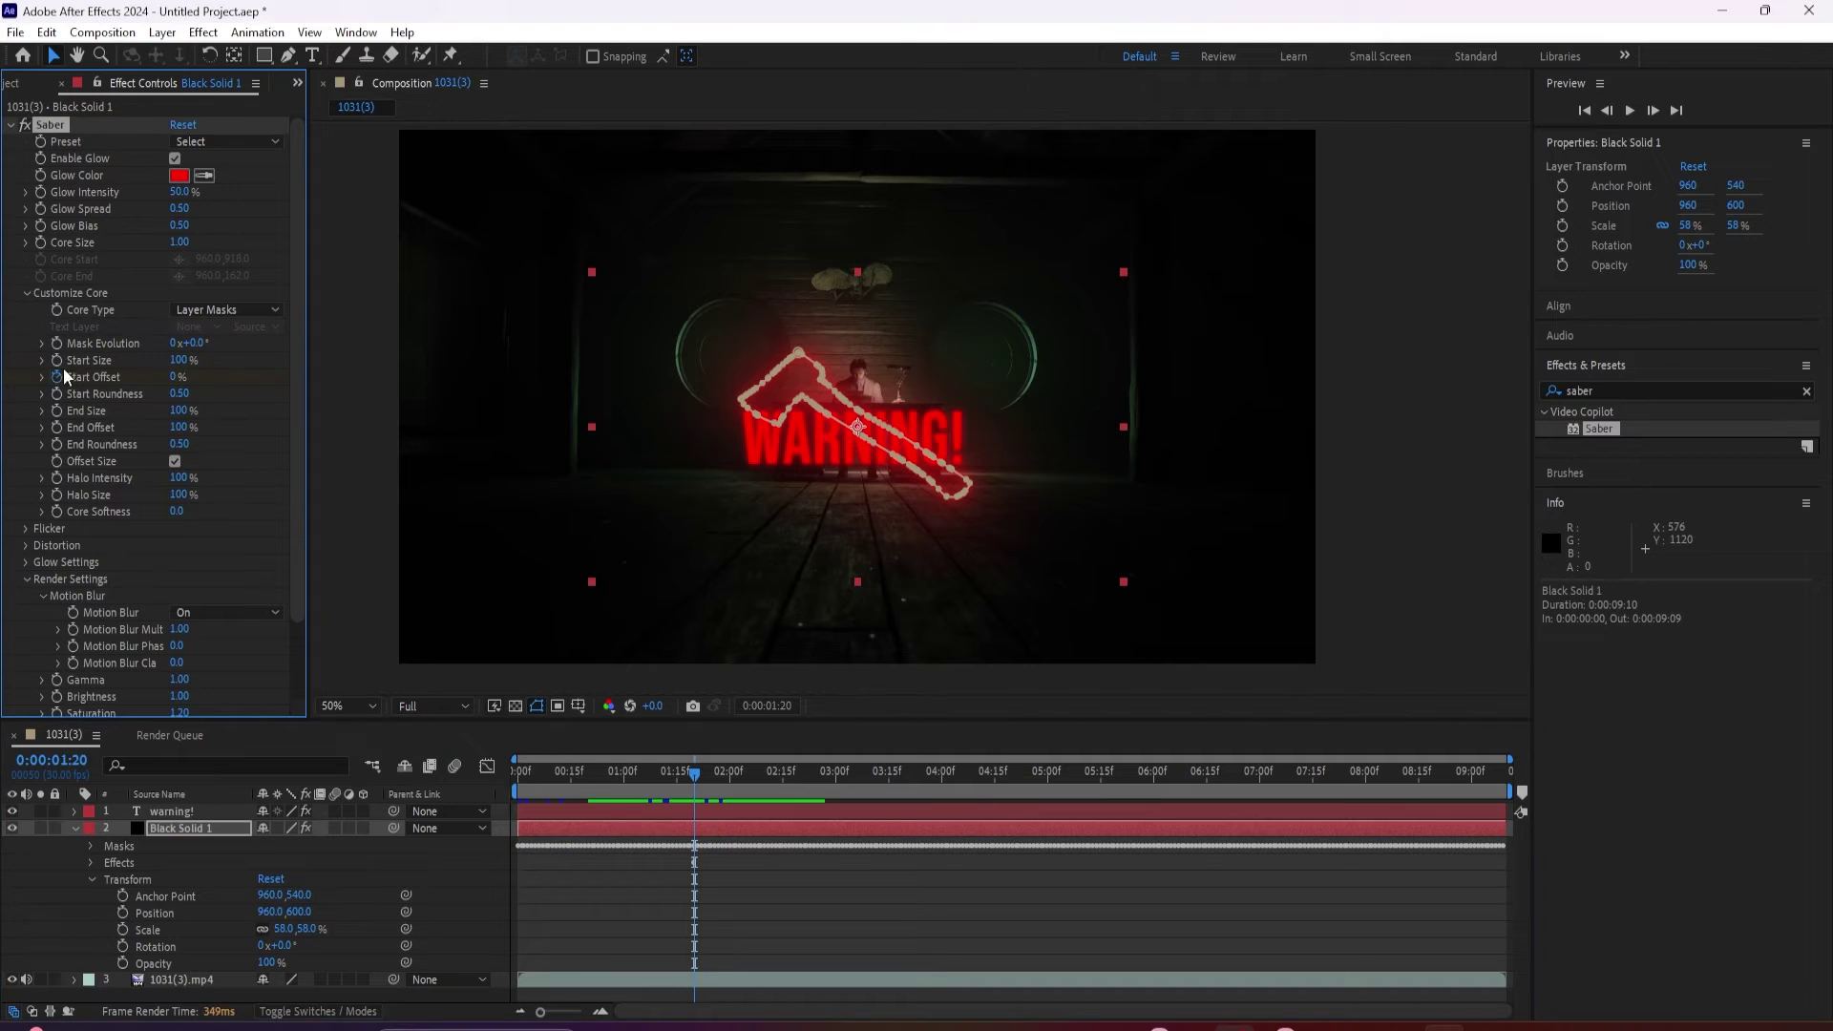
left_click_drag(208, 375, 303, 376)
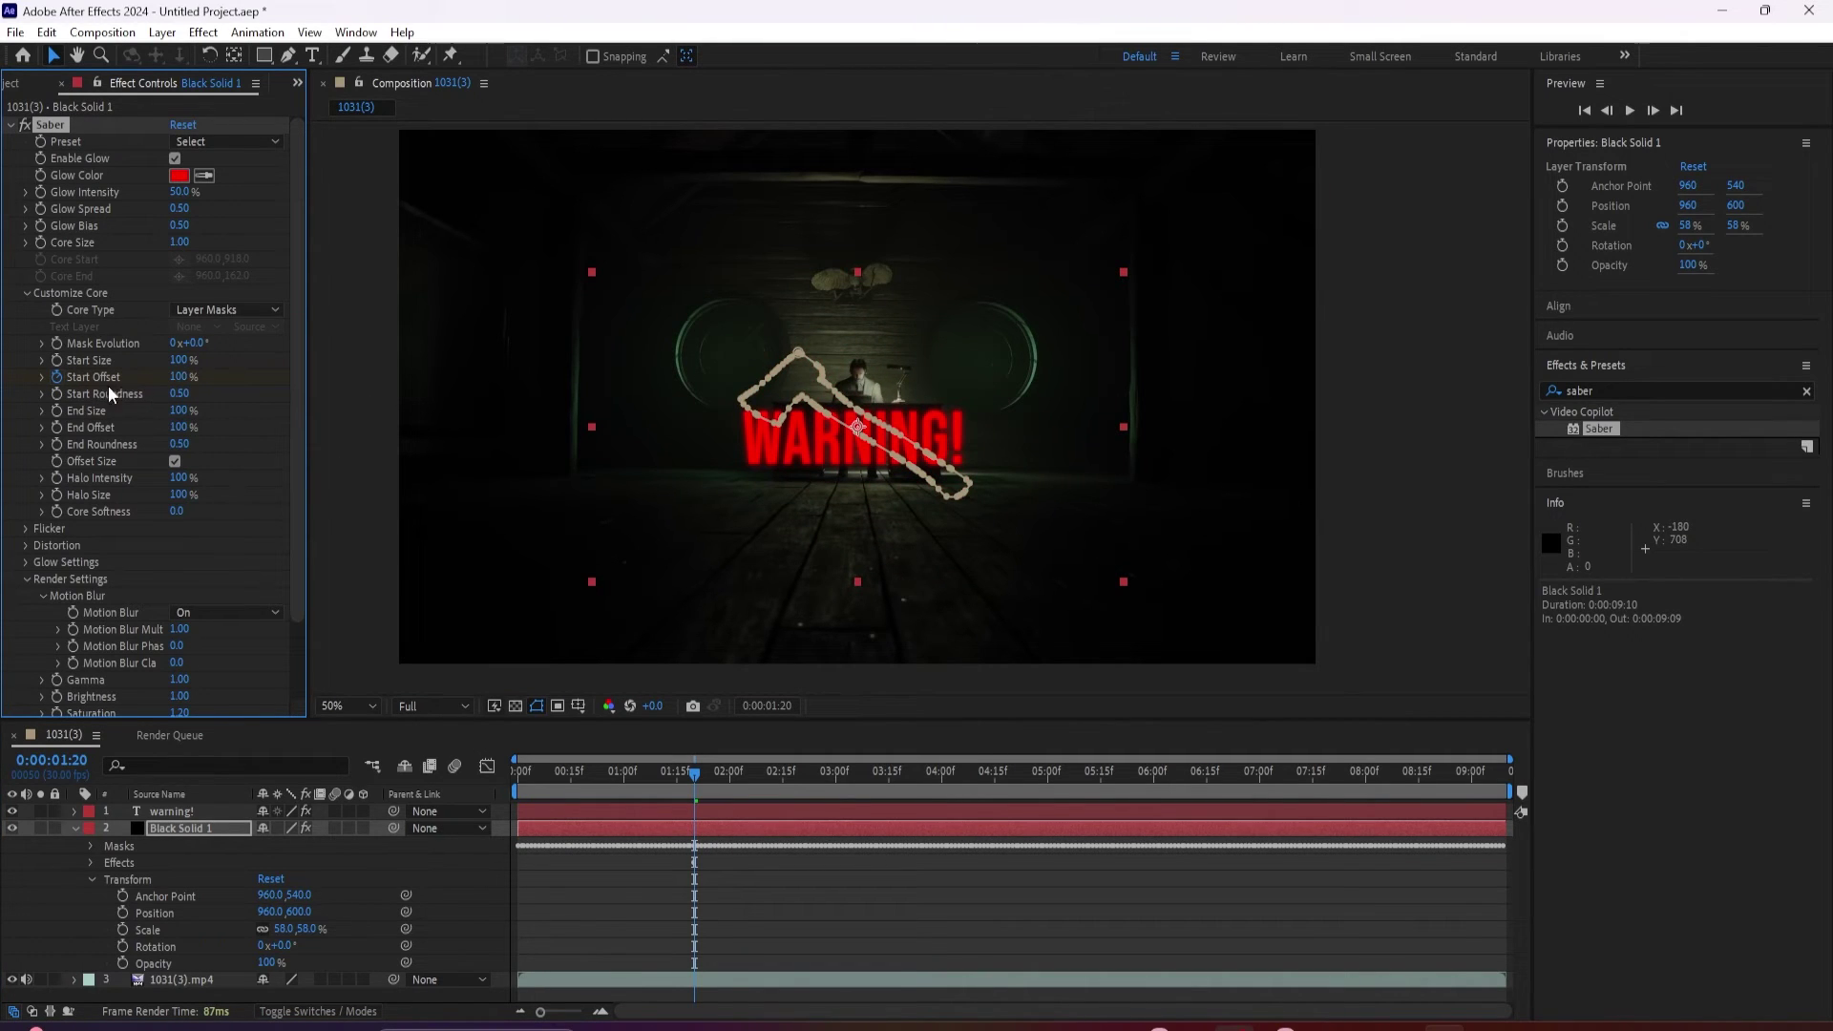
left_click_drag(693, 766, 810, 787)
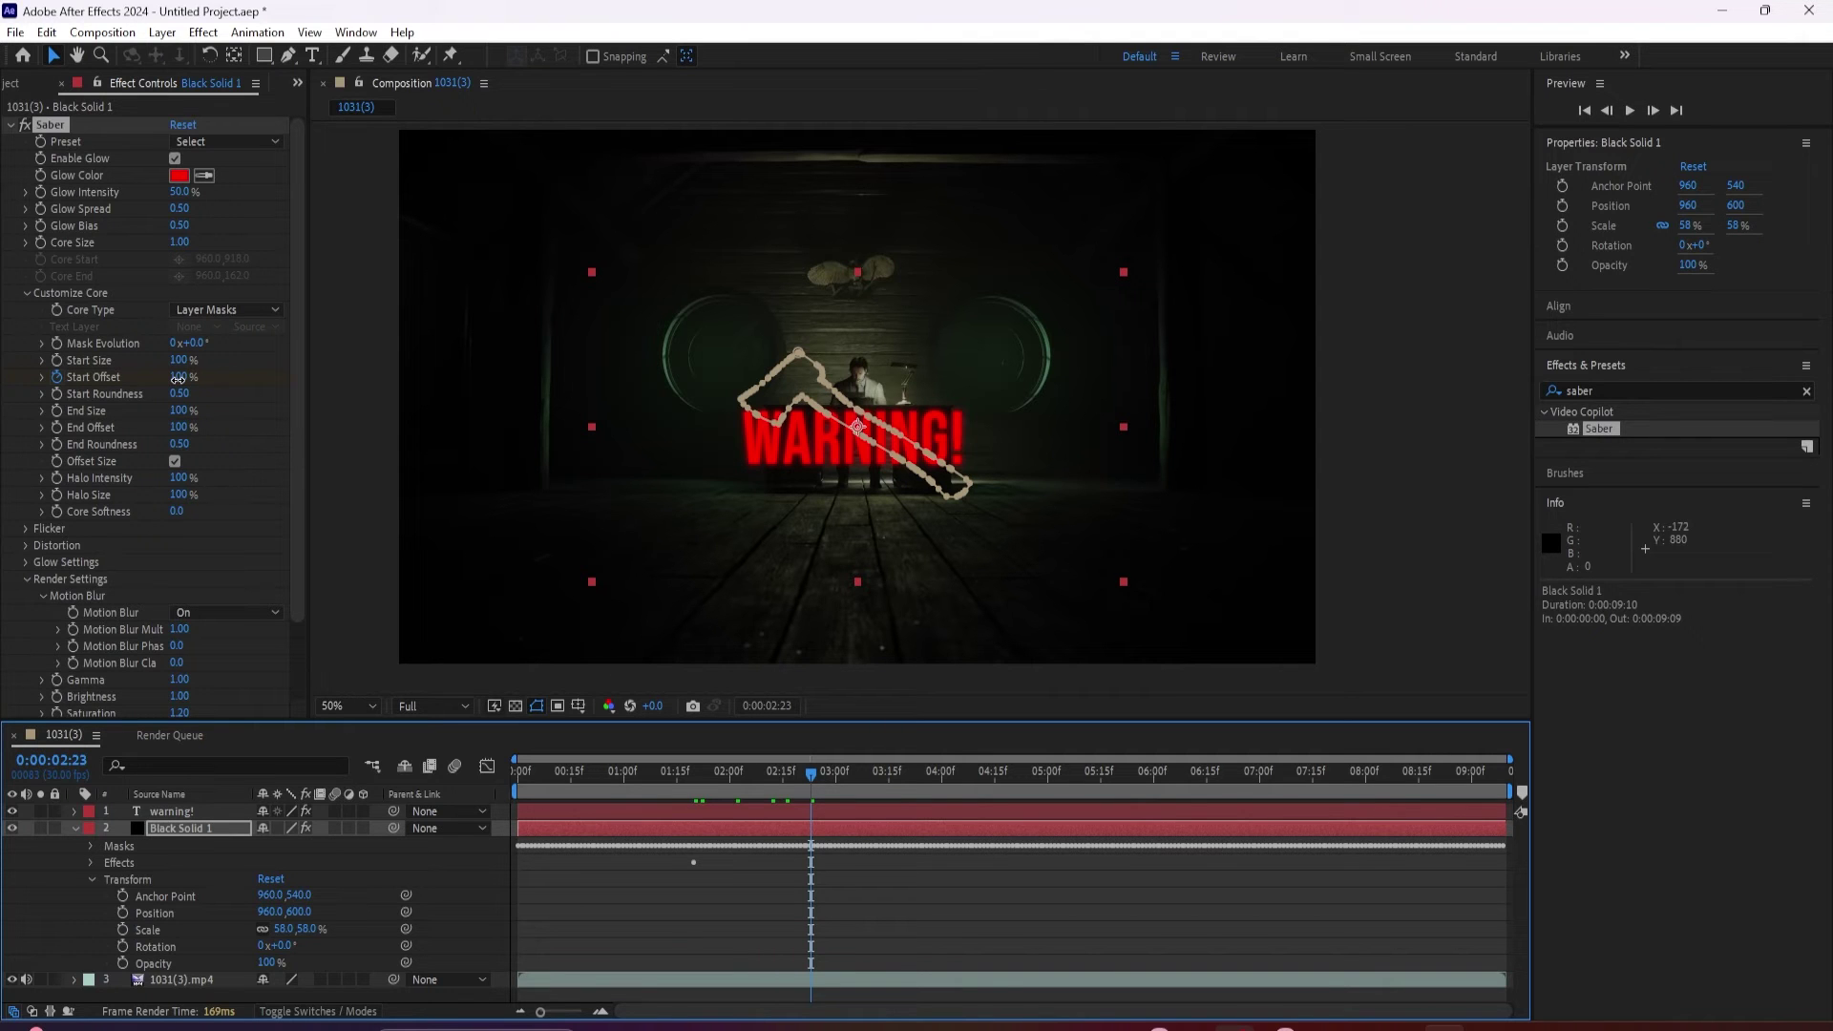
left_click_drag(176, 379, 4, 393)
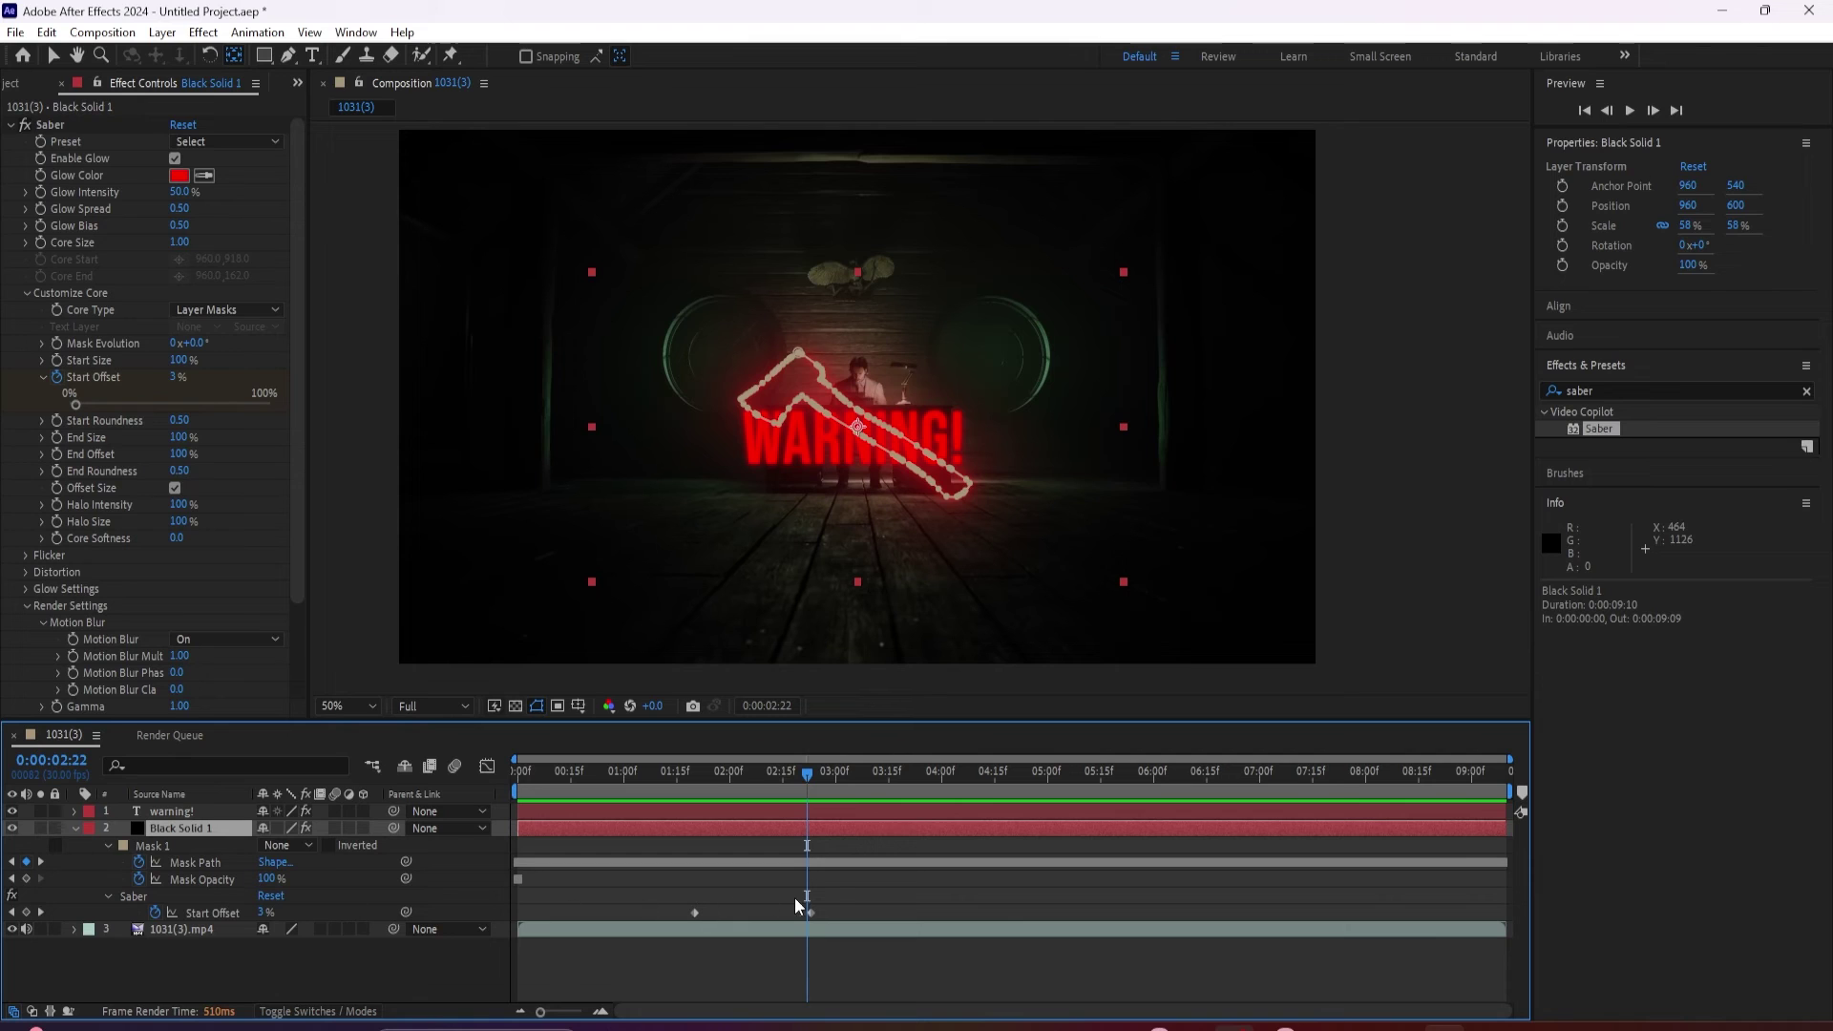
- Apply Easy Ease to both Start Offset keyframes
left_click_drag(837, 893, 680, 930)
right_click(694, 914)
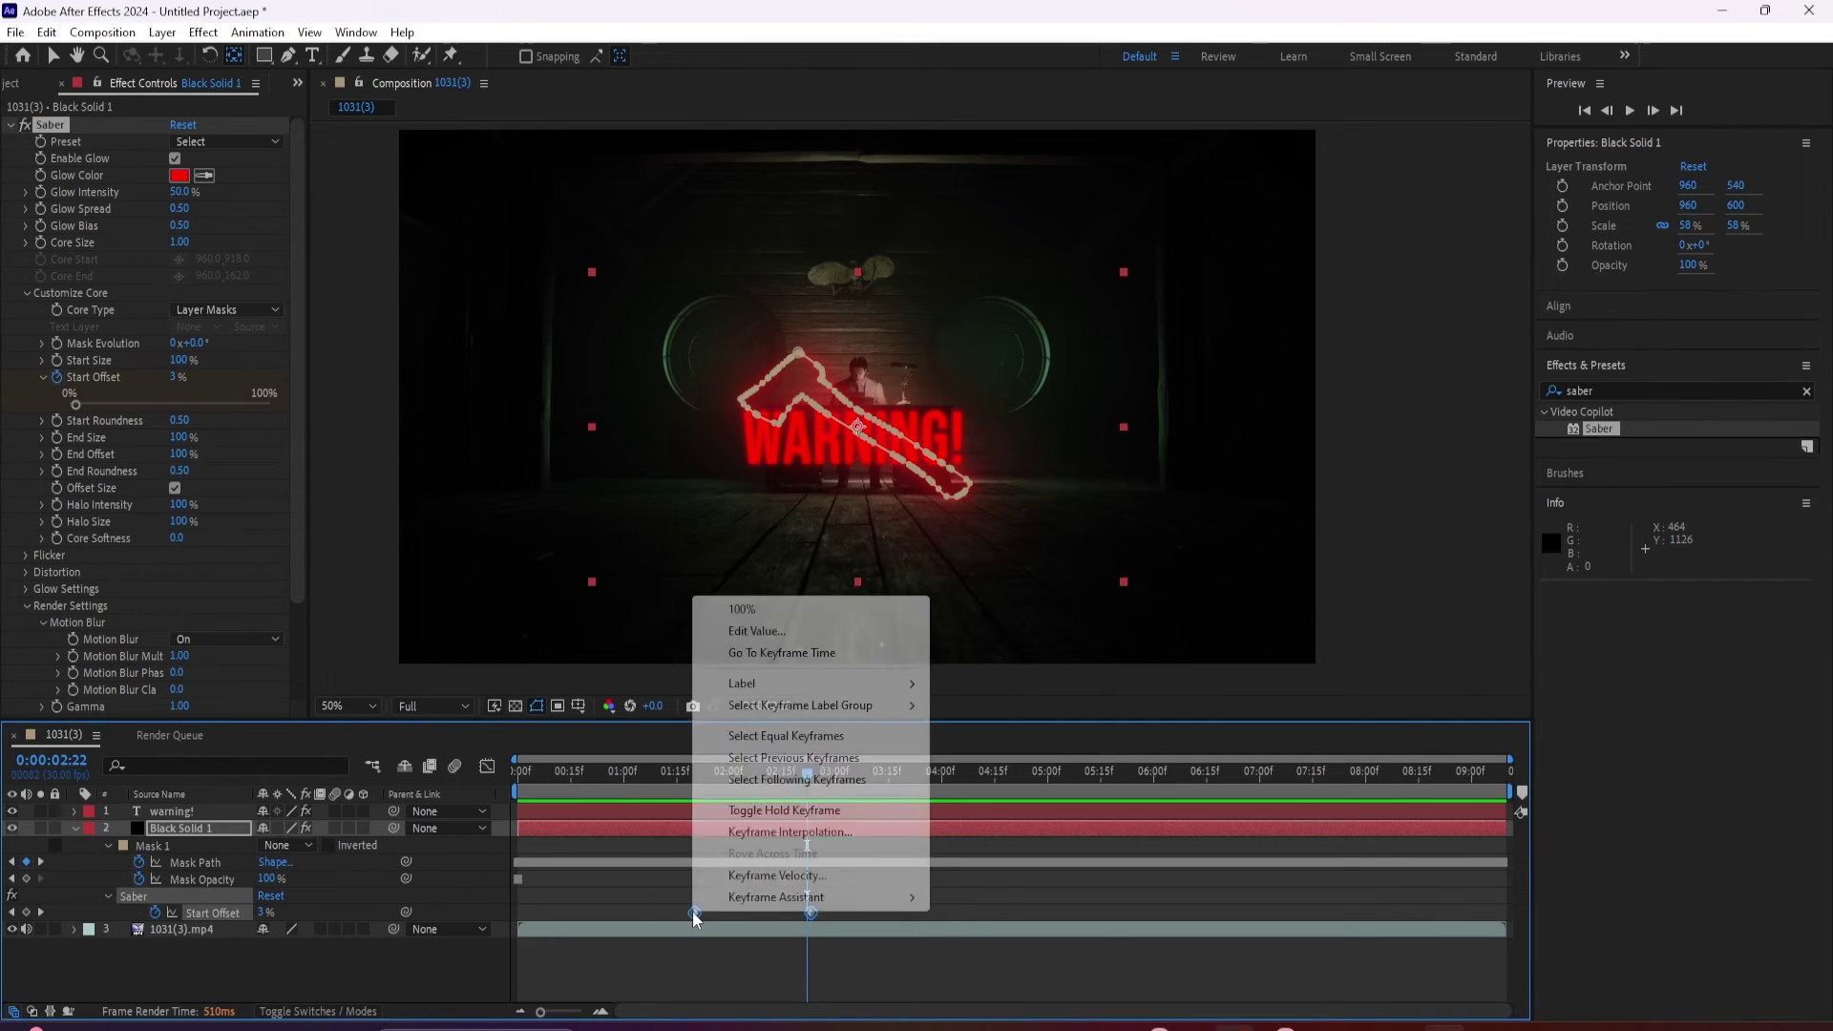
mouse_move(769, 899)
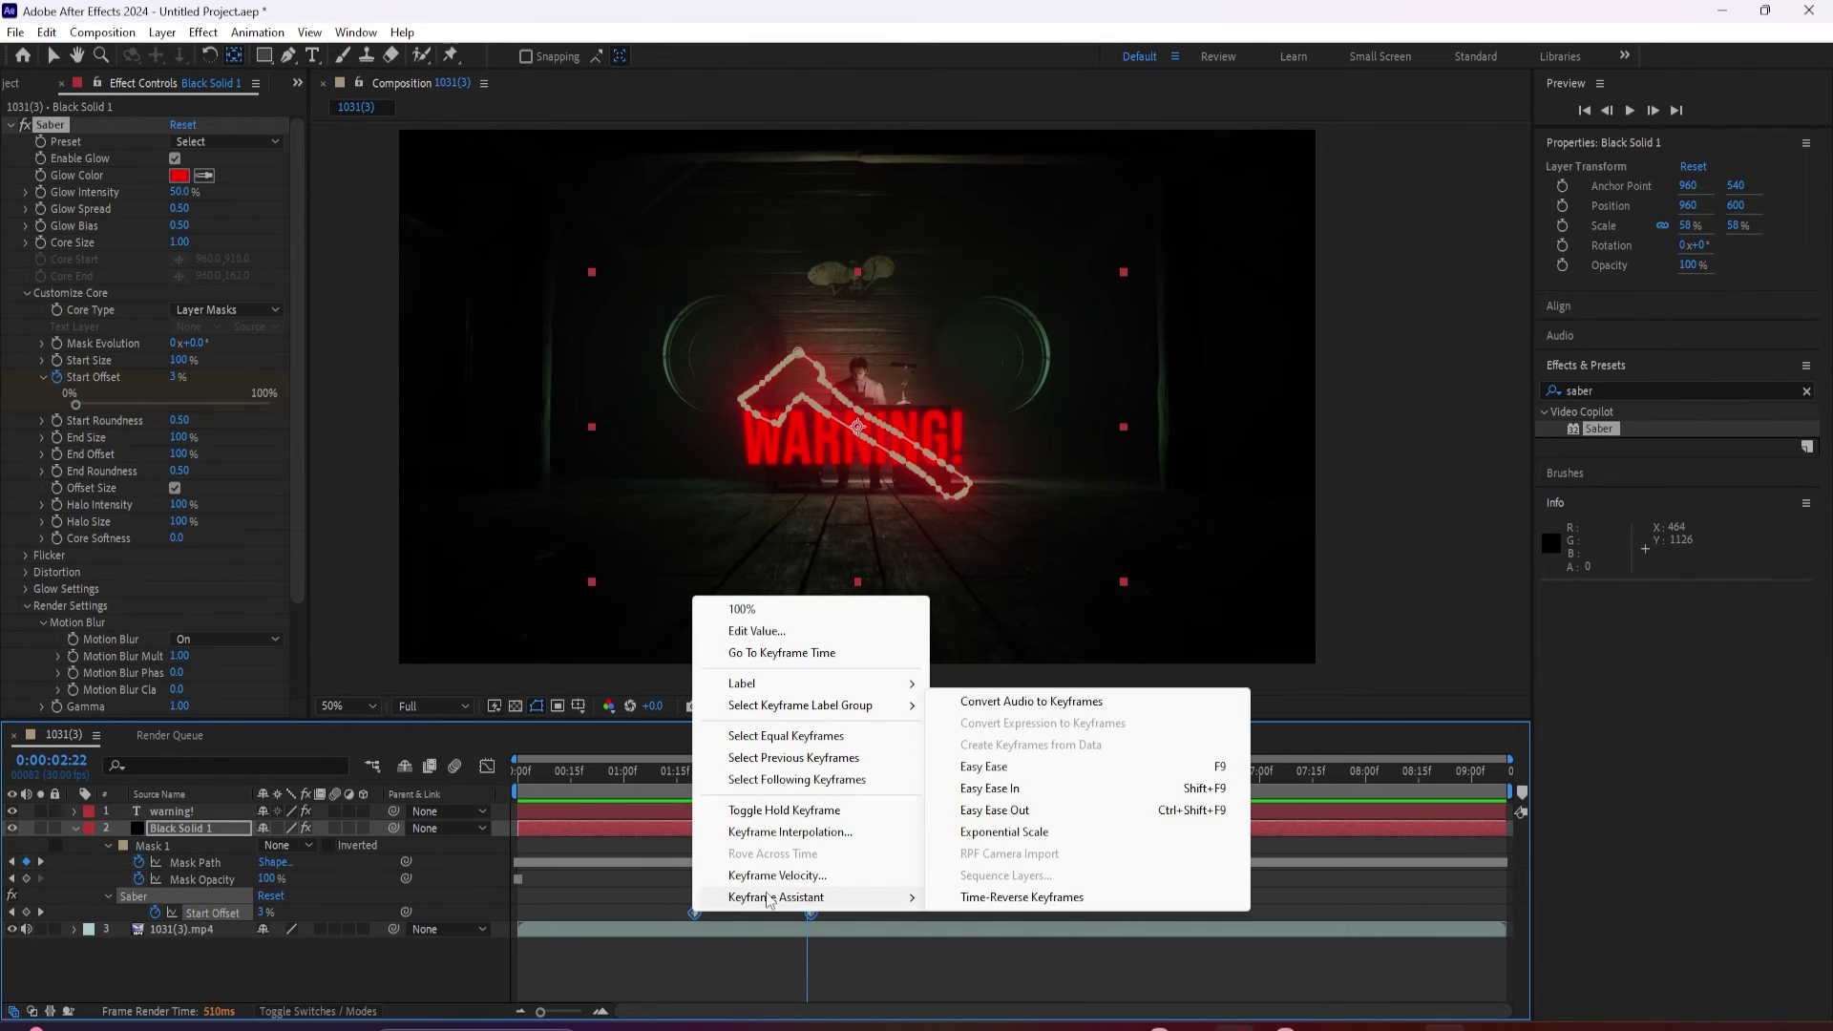
left_click(999, 769)
- Preview the trace-on and drag the final Start Offset keyframe later, near 3:00
left_click(692, 776)
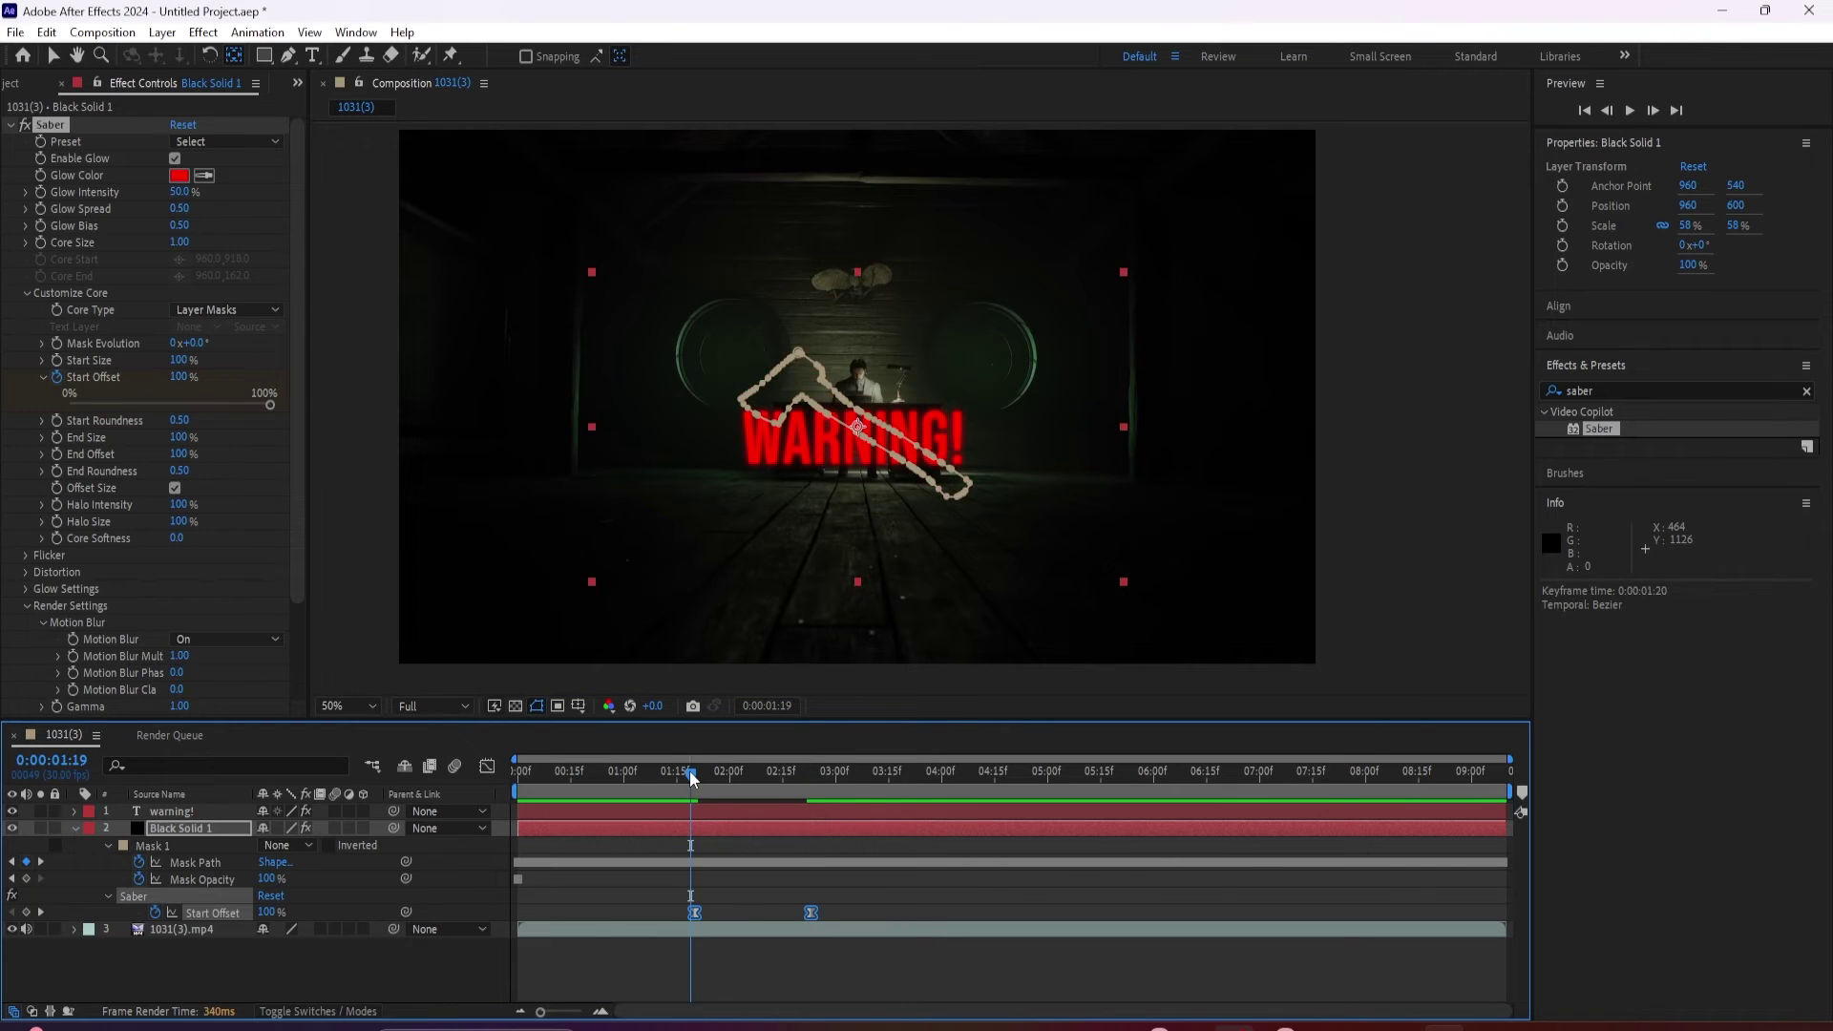
key("space")
key("space")
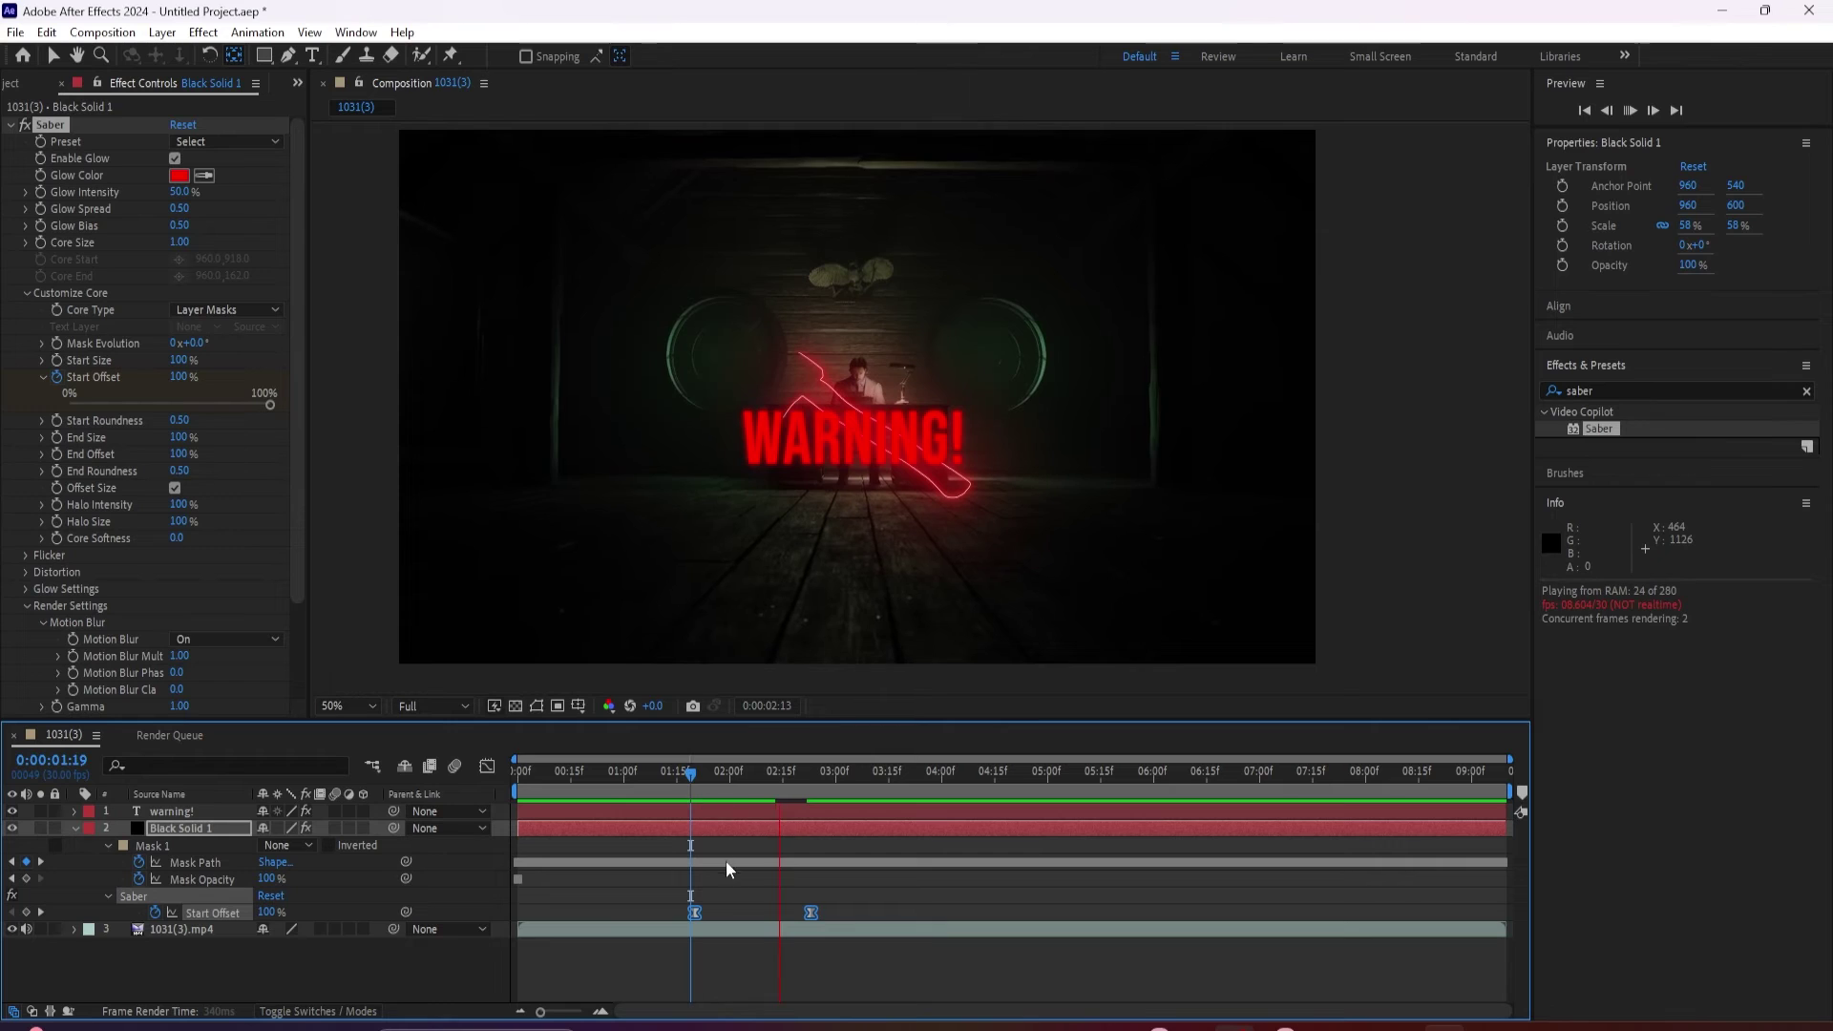
key("space")
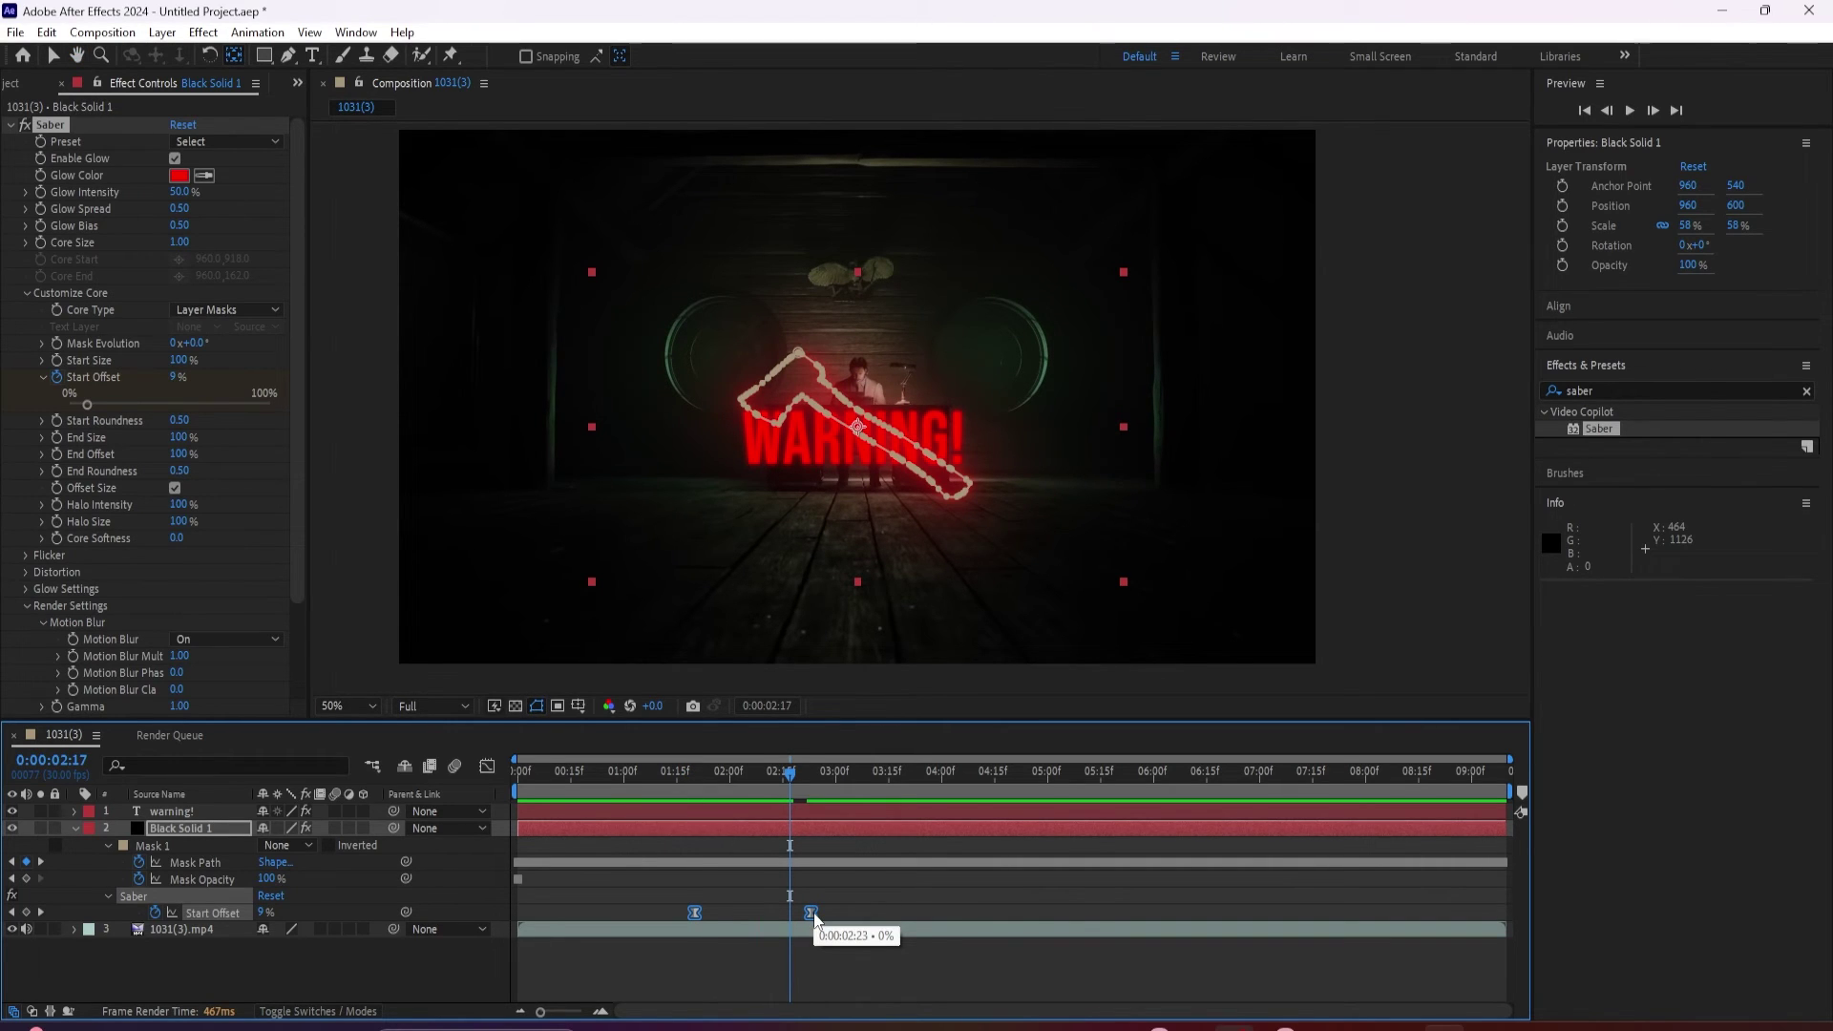
left_click_drag(896, 914, 959, 916)
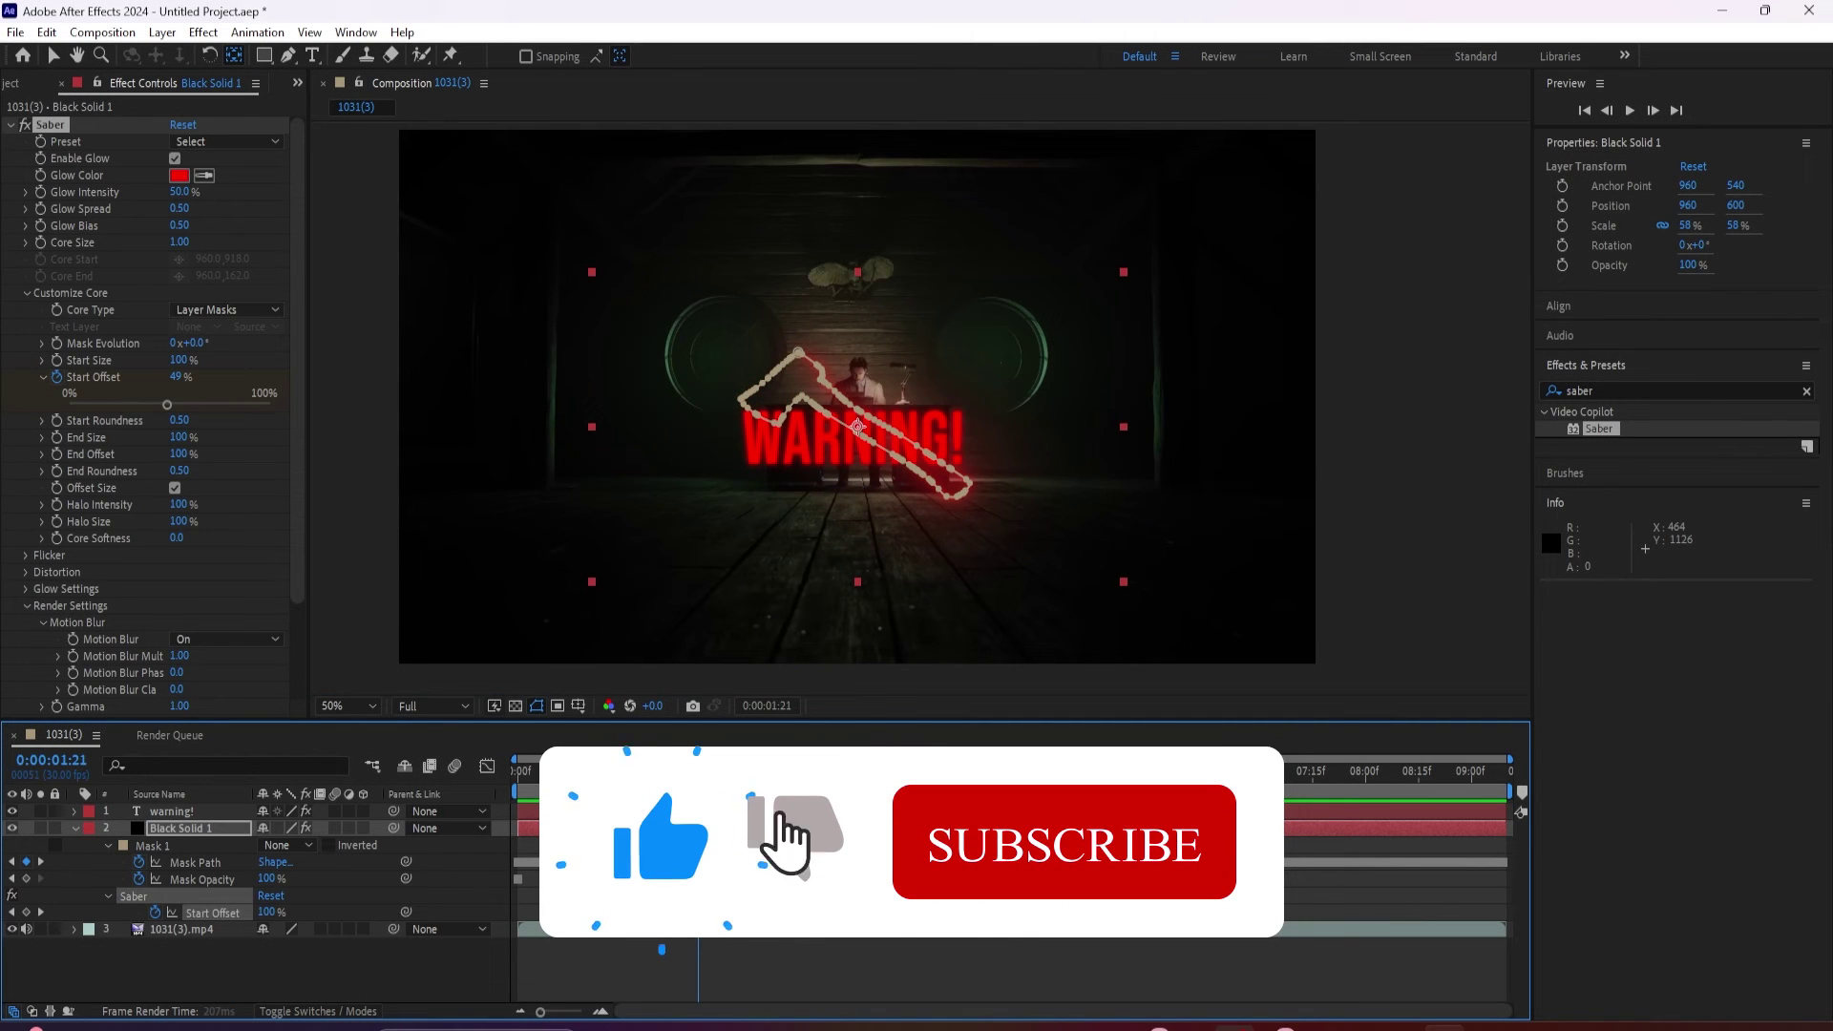
key("space")
key("space")
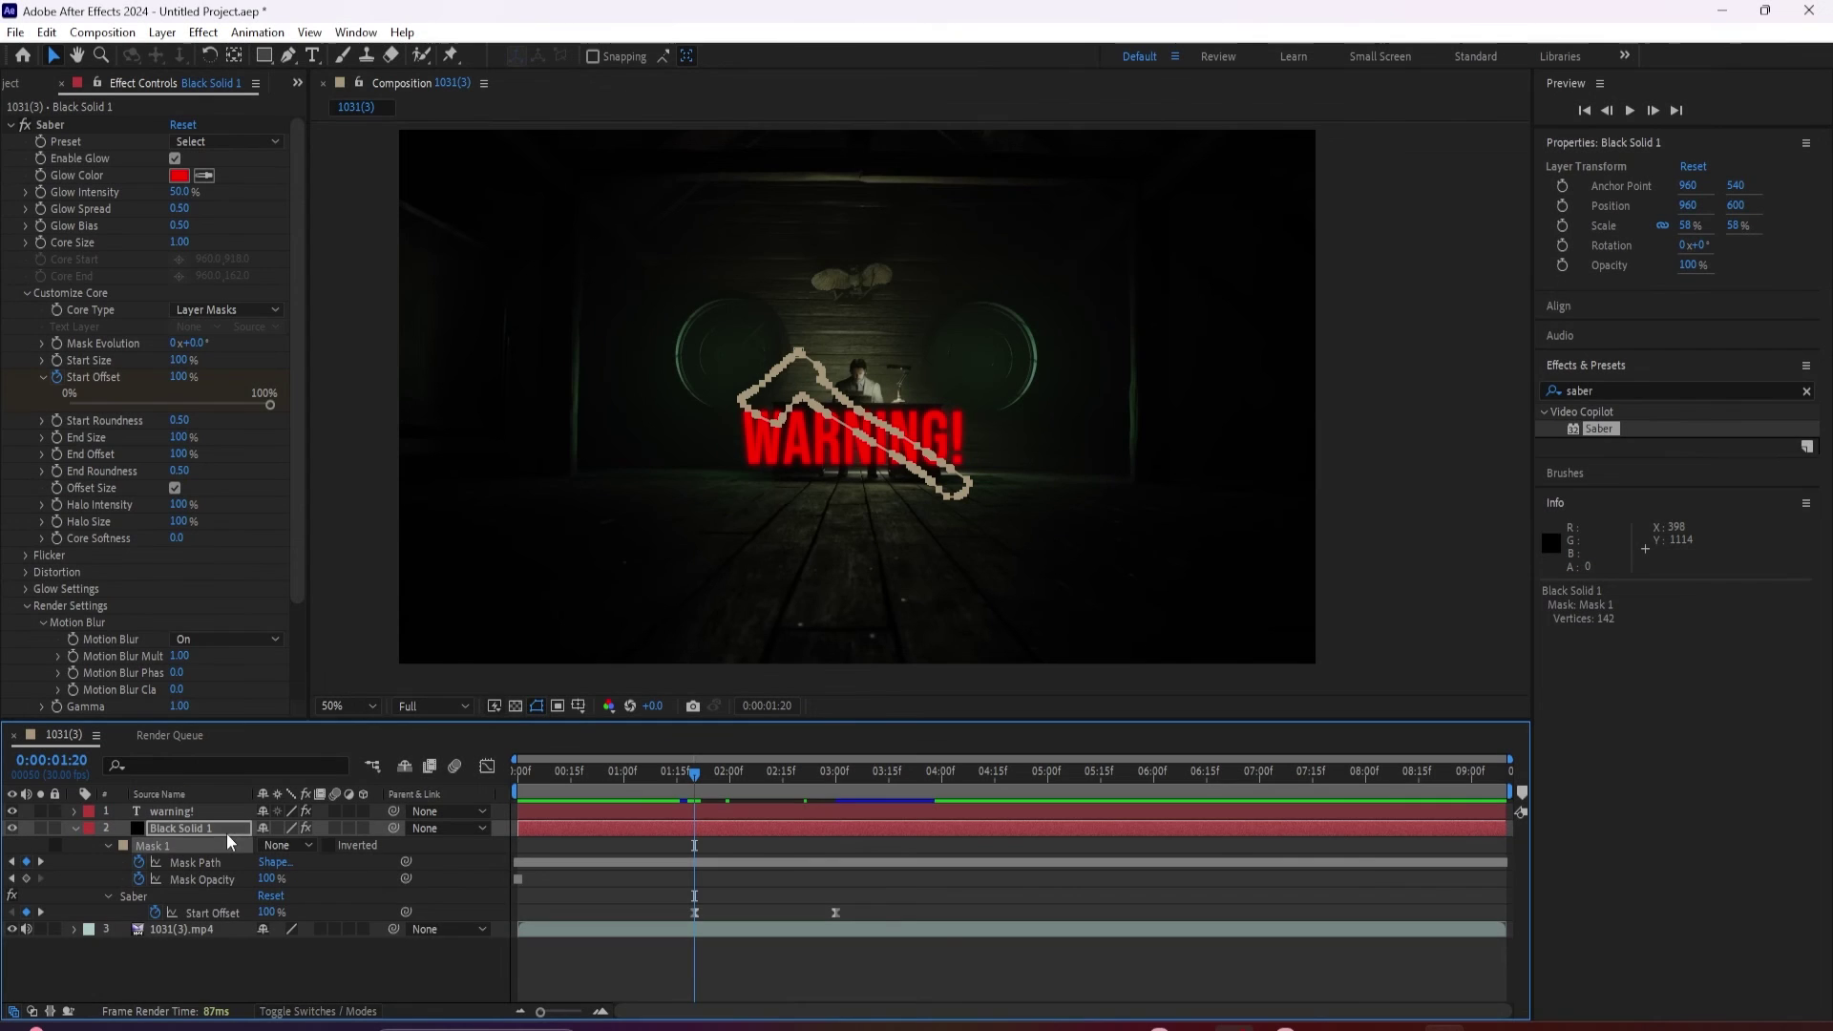
- Set the axe's Scale to 24% and add a scale keyframe at 1:20
key("s")
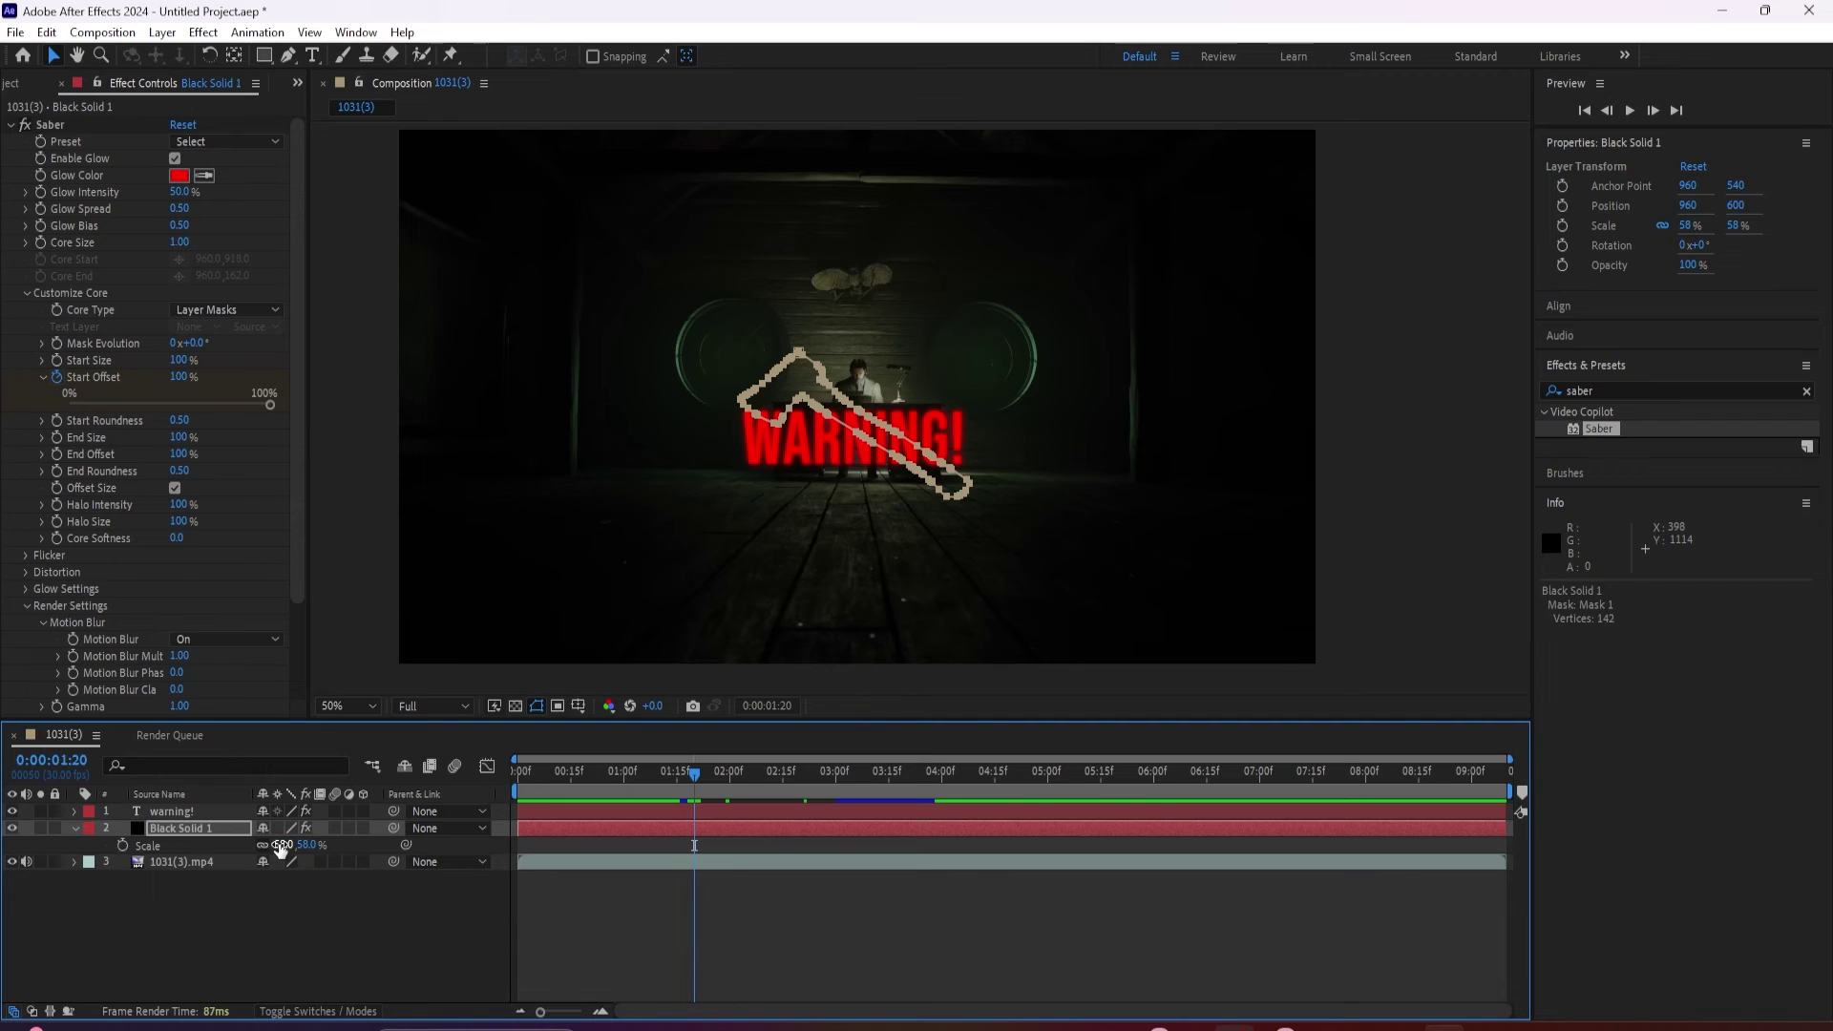
left_click_drag(282, 845, 244, 850)
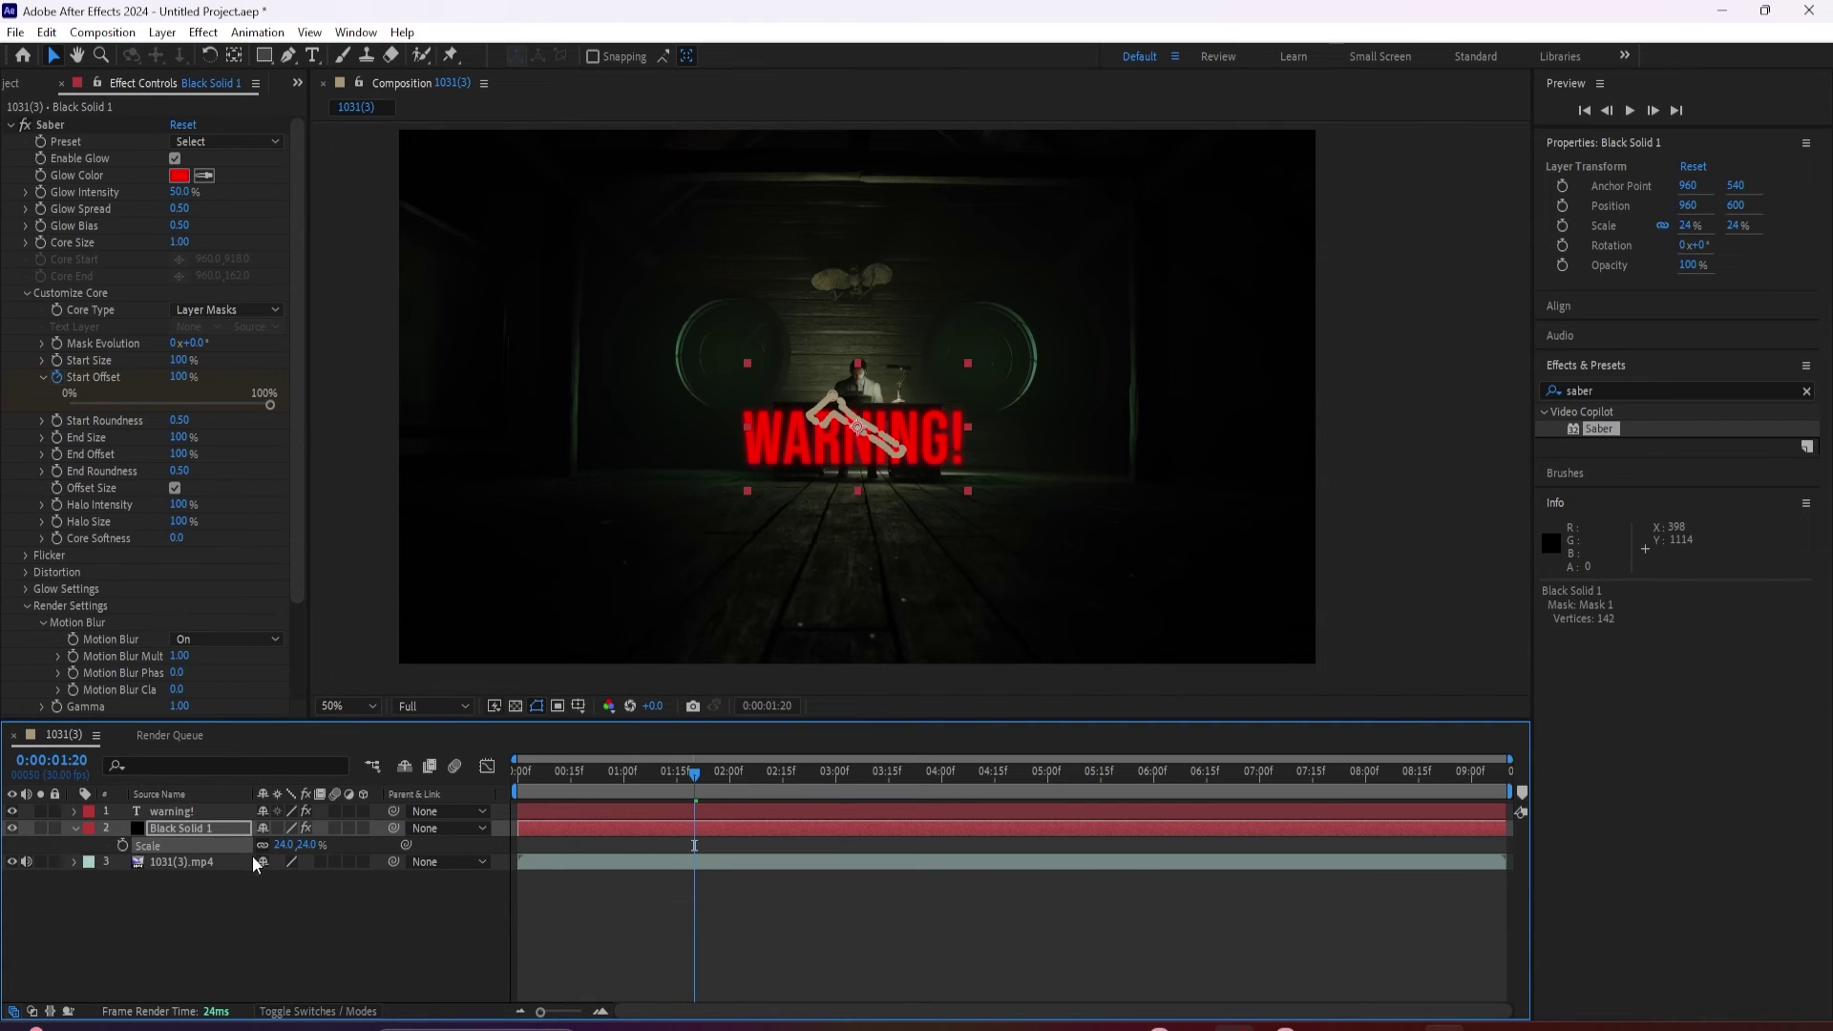
left_click(119, 845)
- At 2:23 key the scale at 78%, lower it to 51%, then preview
left_click_drag(694, 779, 816, 793)
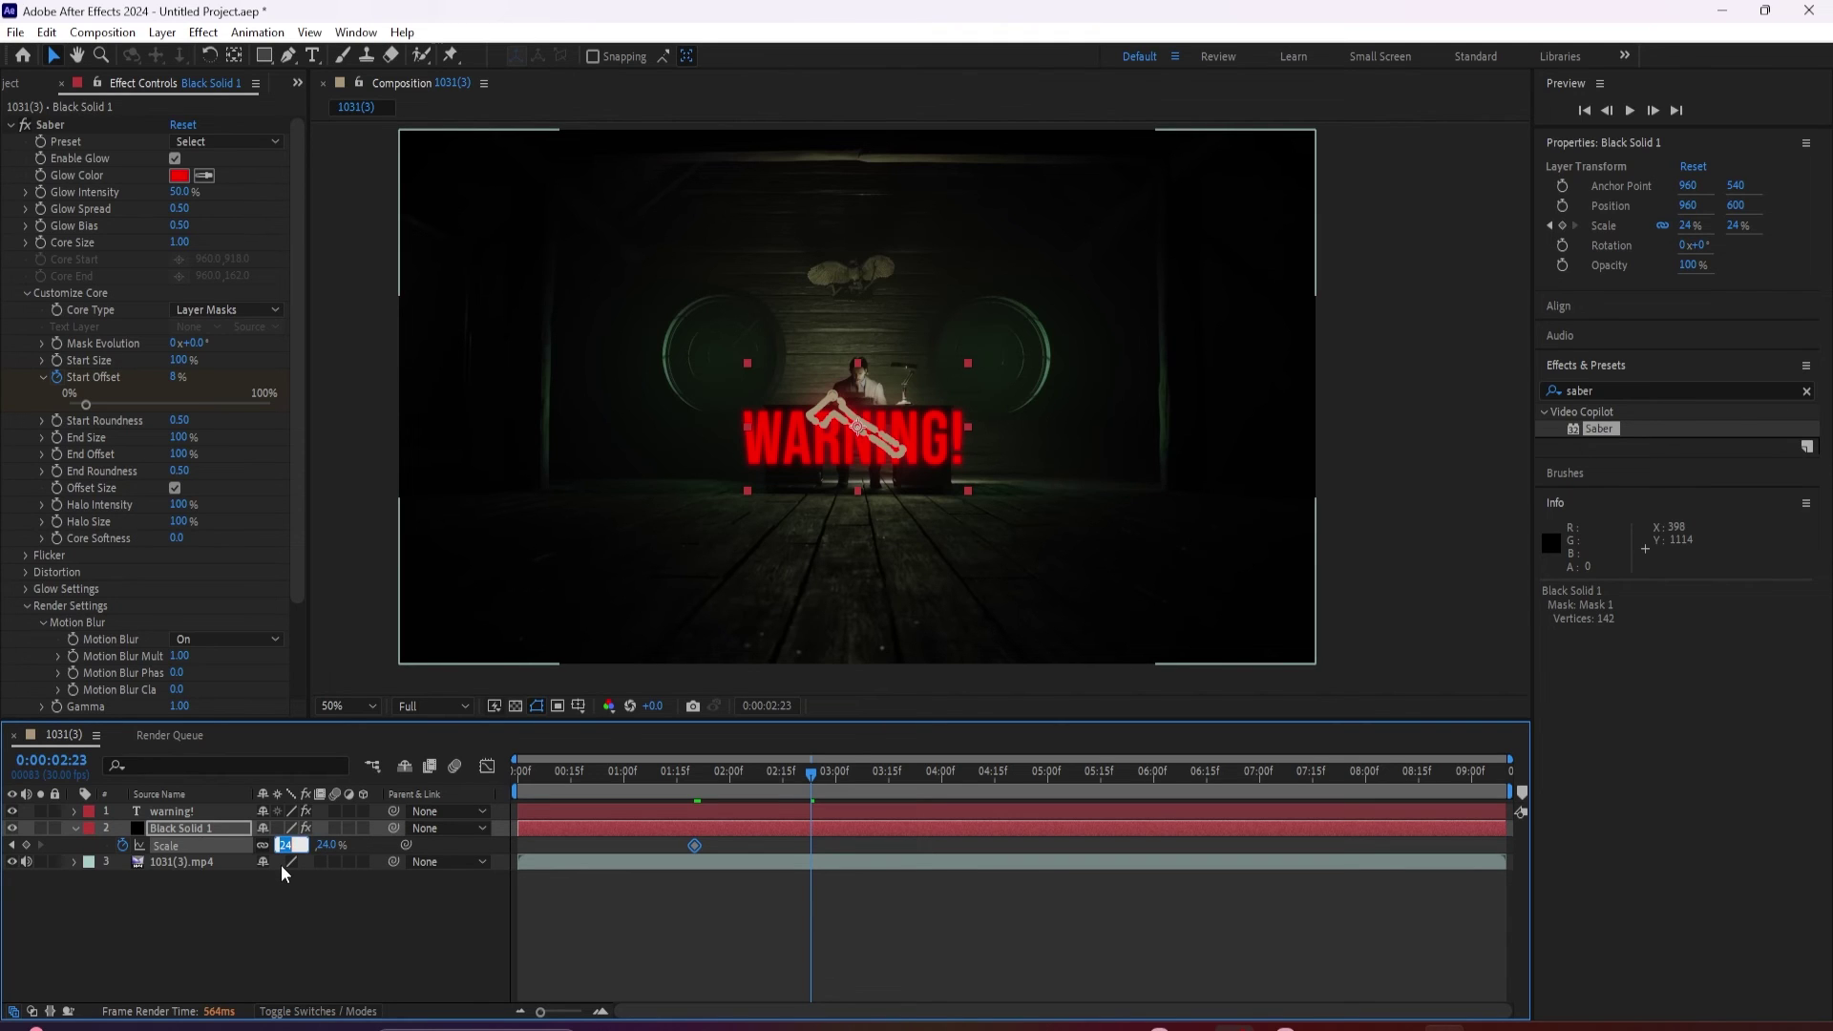
type("78")
key("Return")
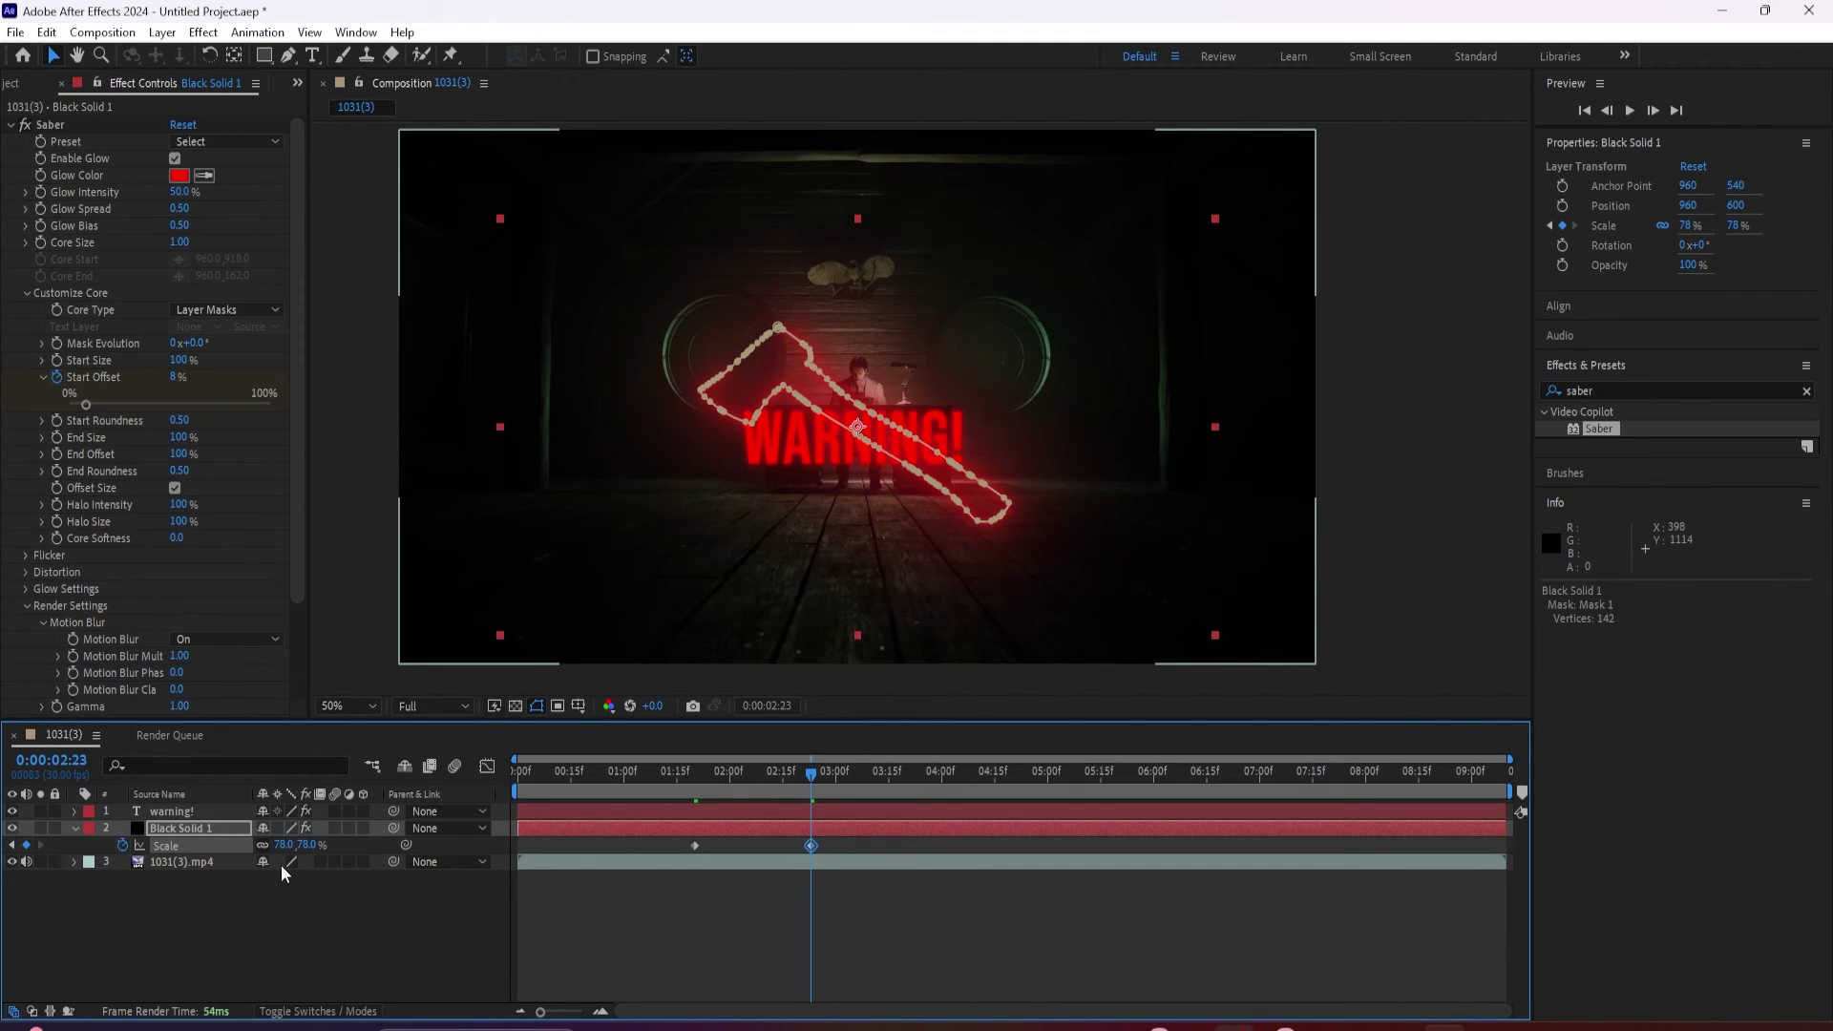
left_click_drag(284, 850, 265, 857)
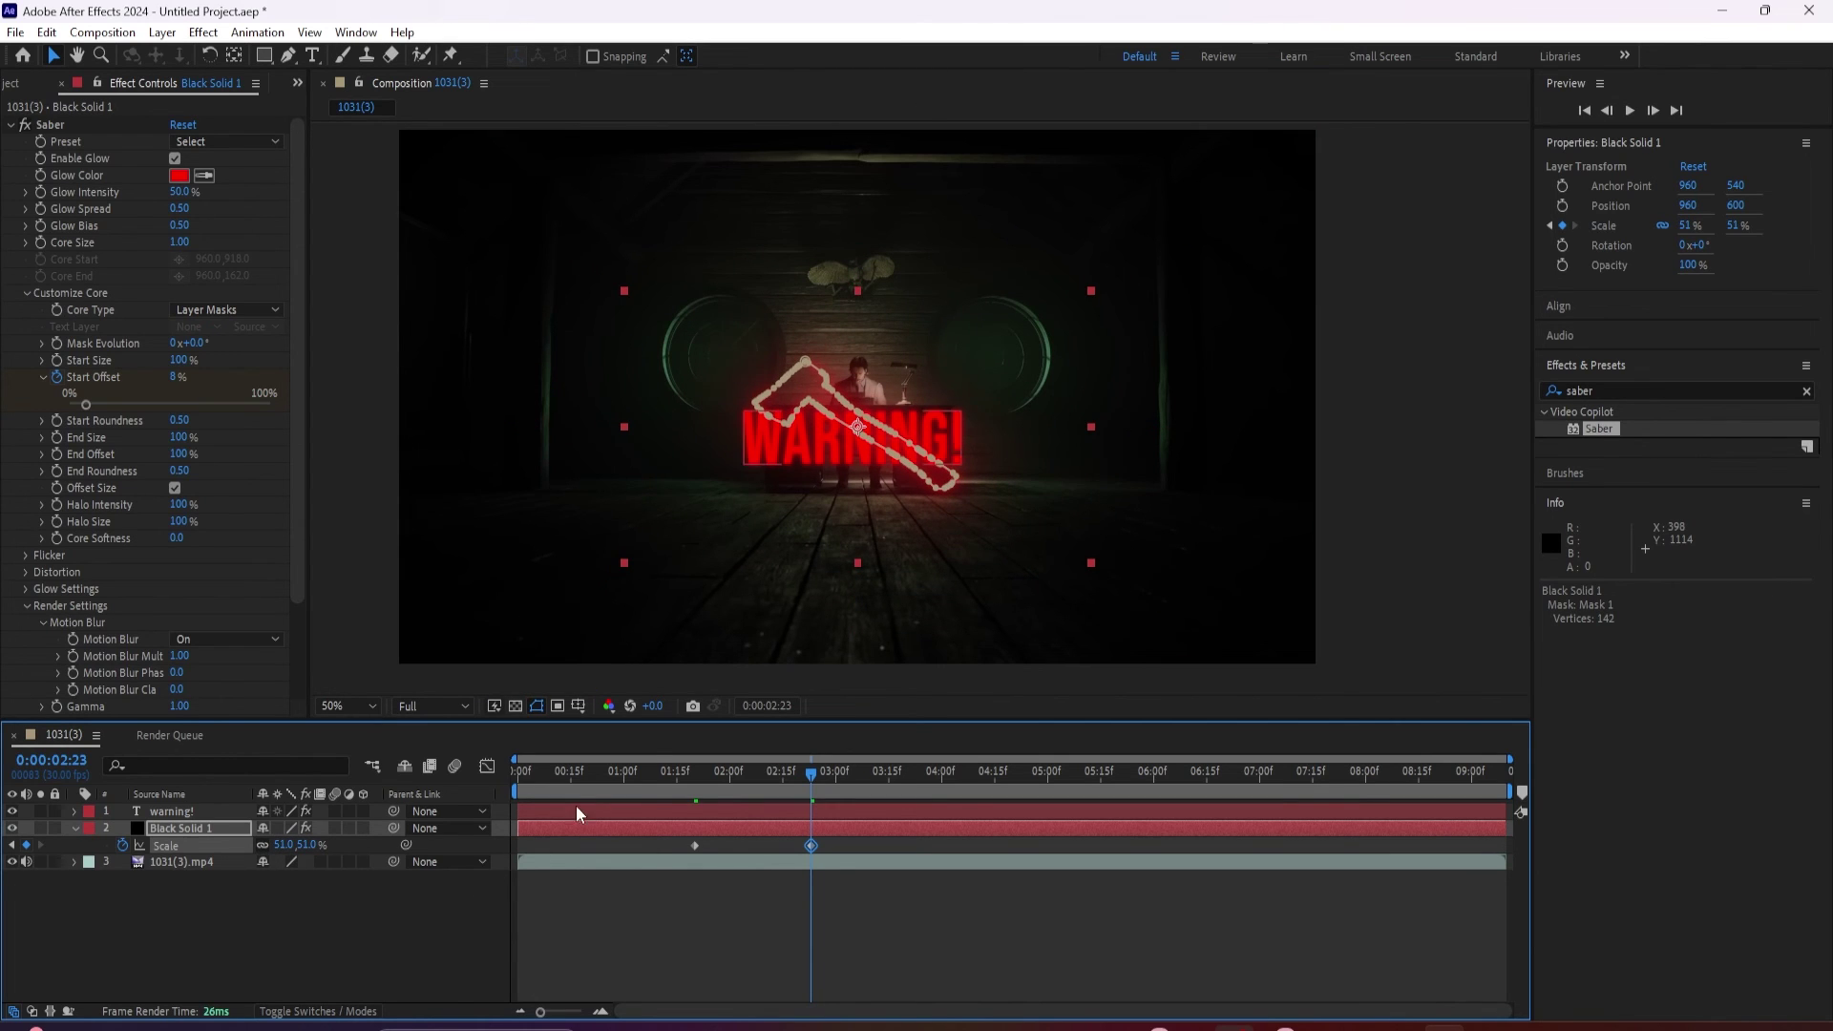
left_click(656, 771)
key("space")
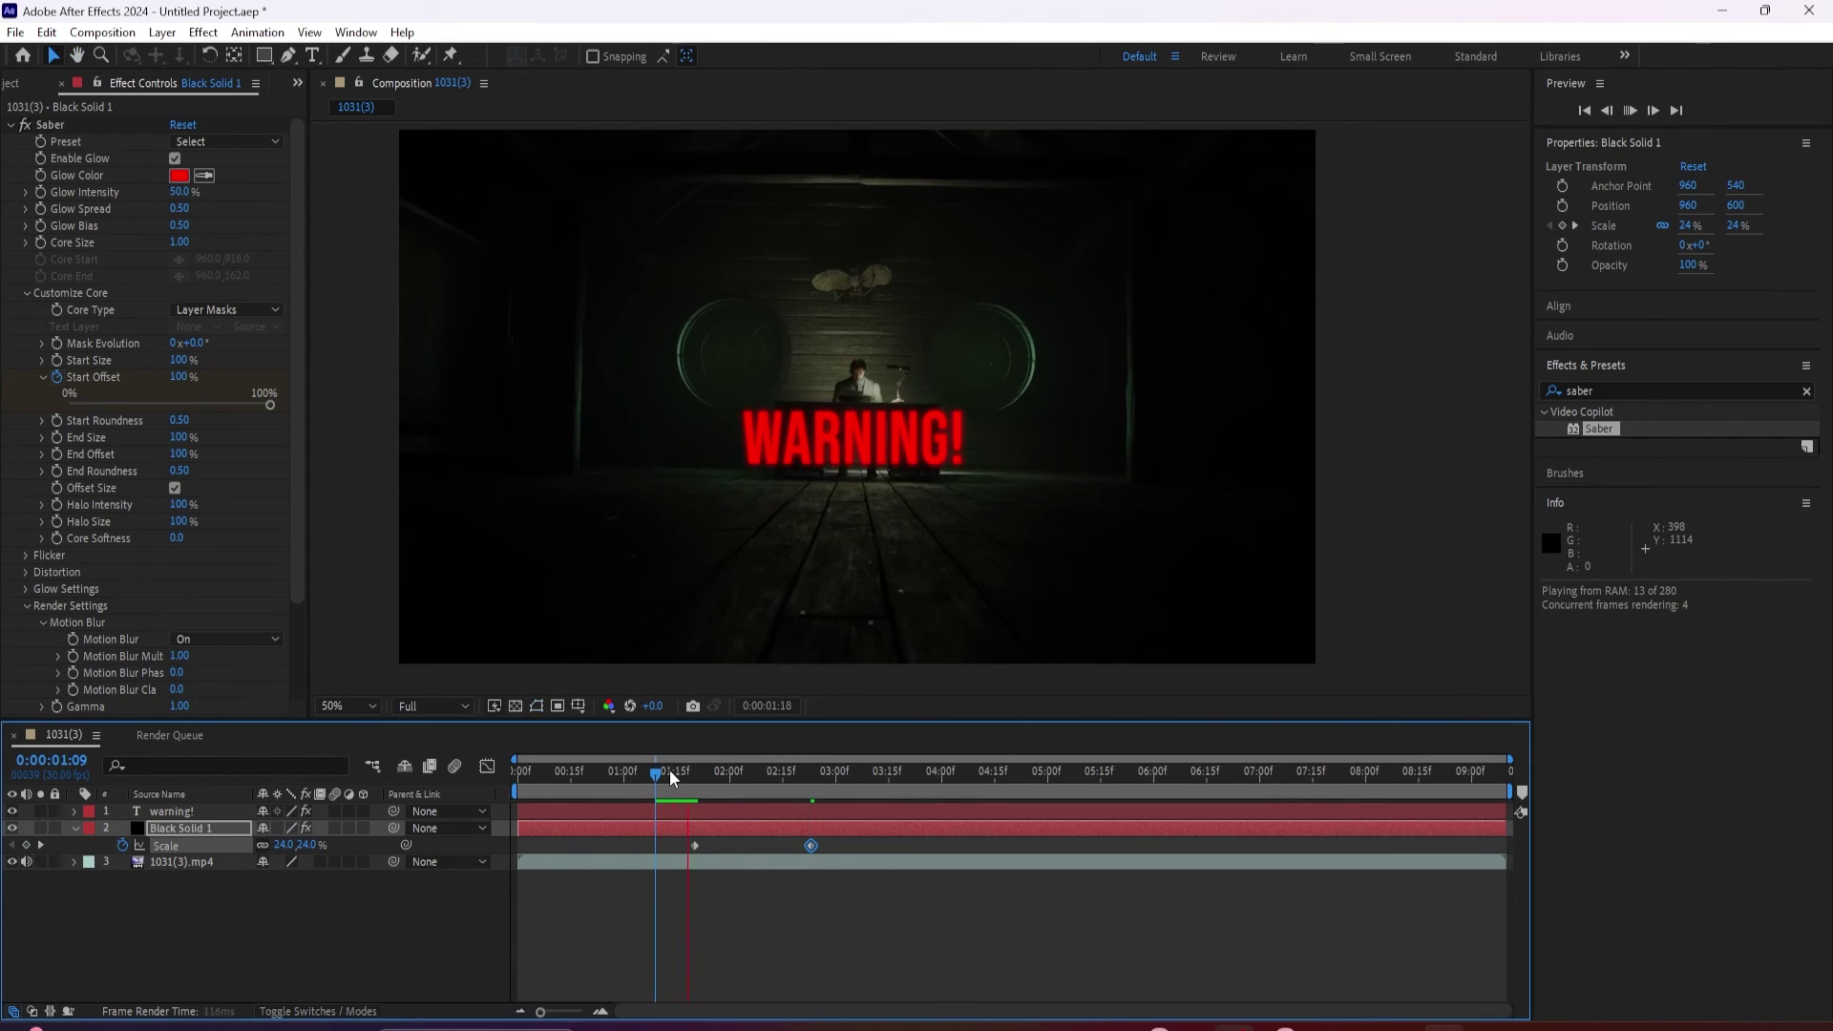